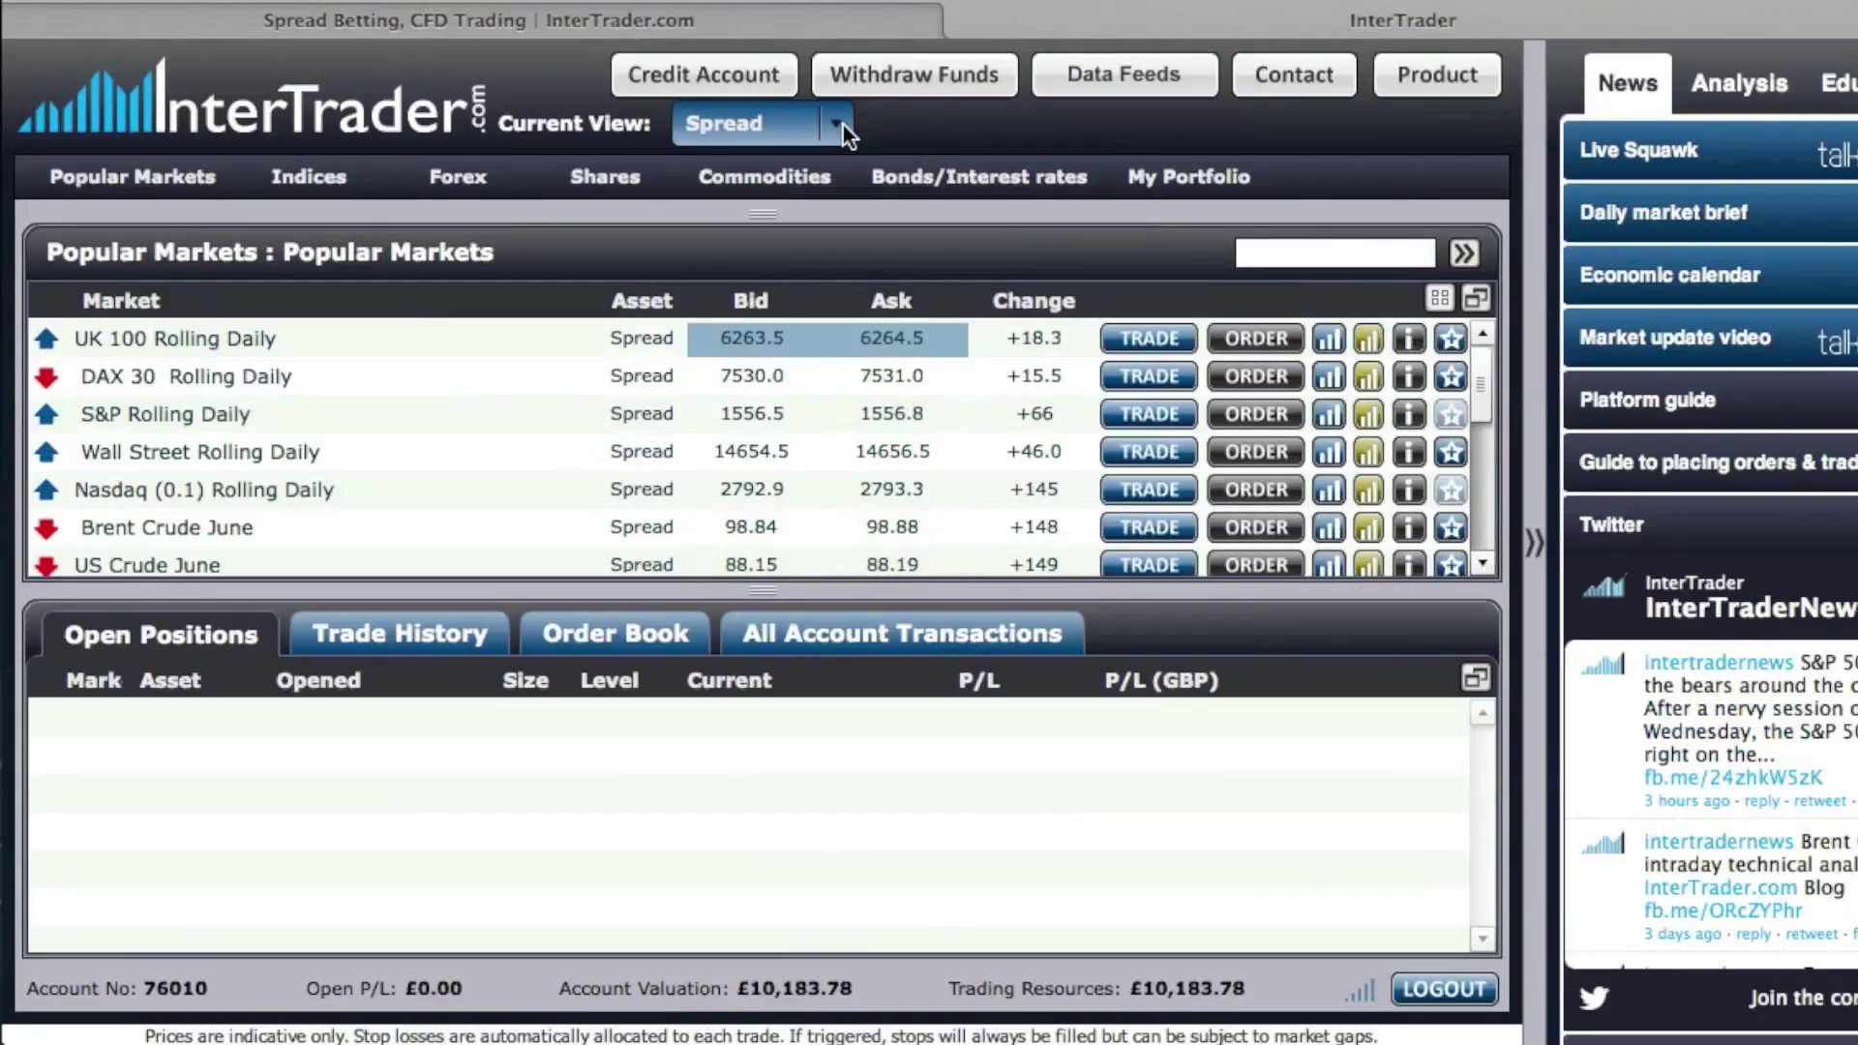
- Keep the spread betting account view and browse the market menus to Commodities > Energy Markets
click(836, 124)
click(836, 124)
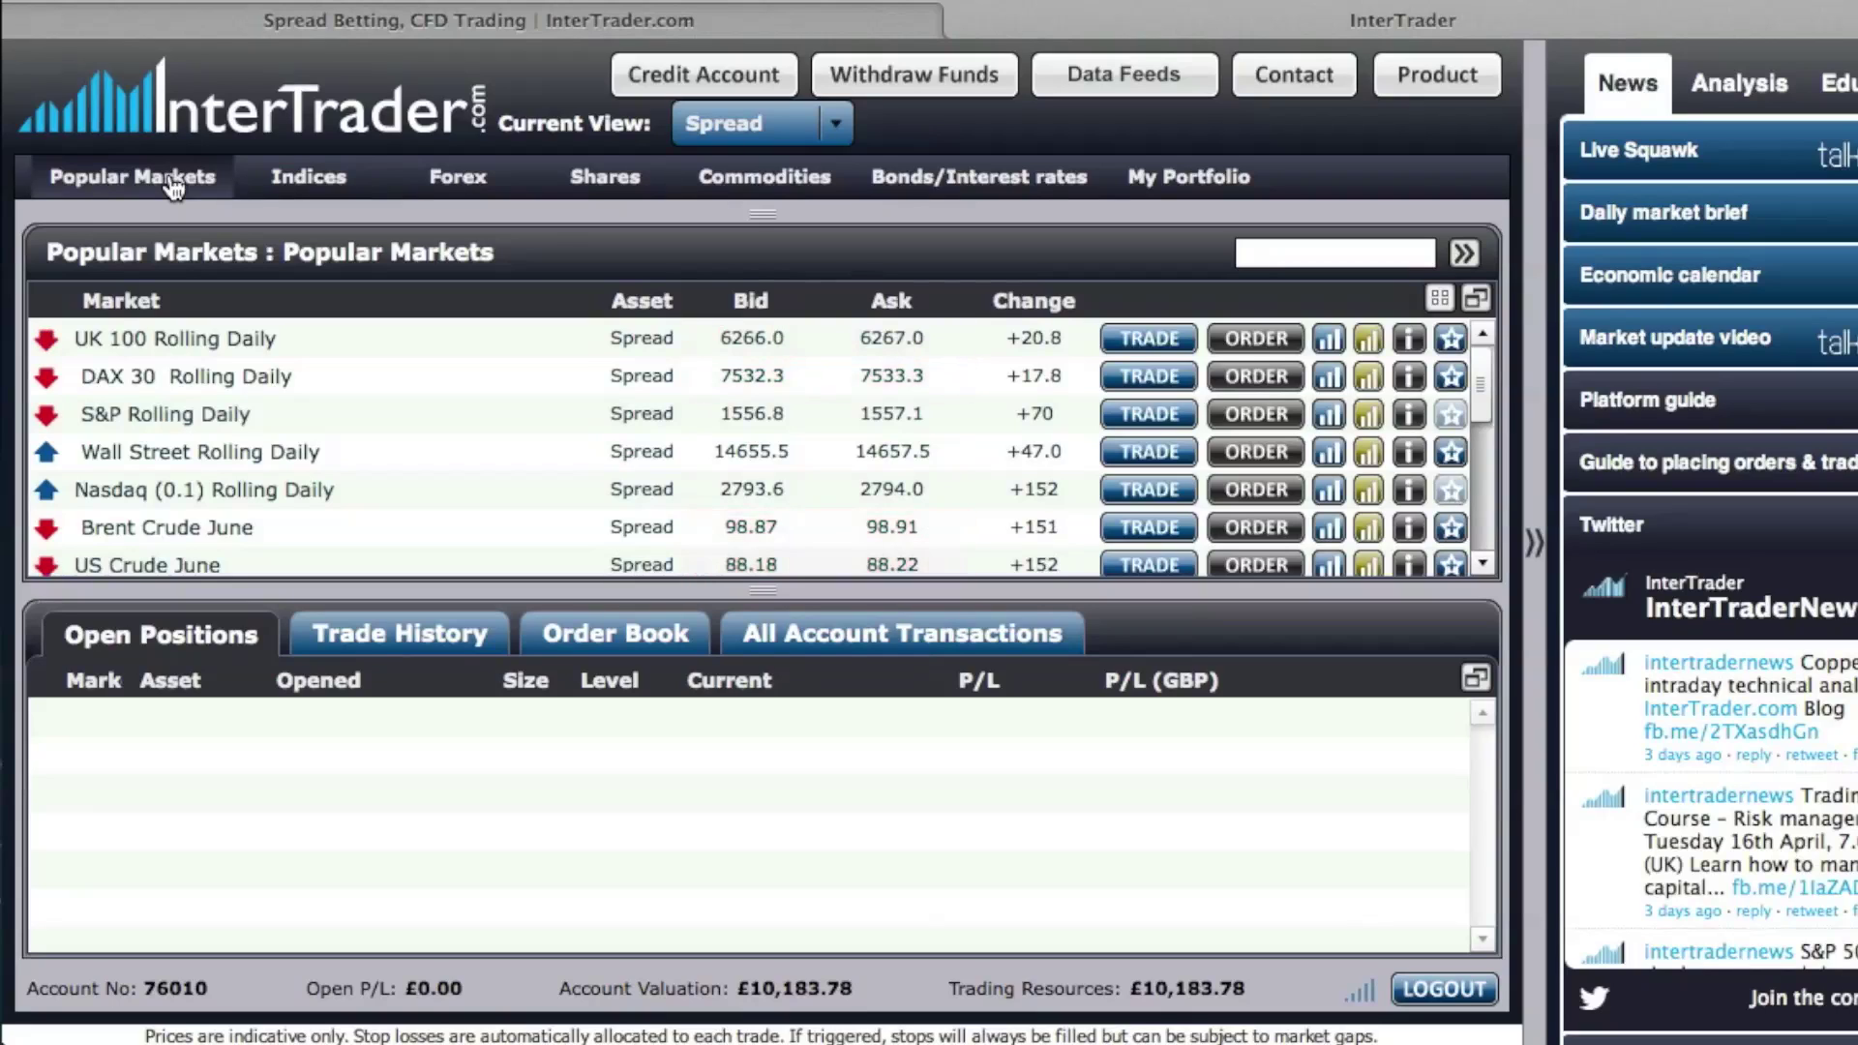
click(312, 182)
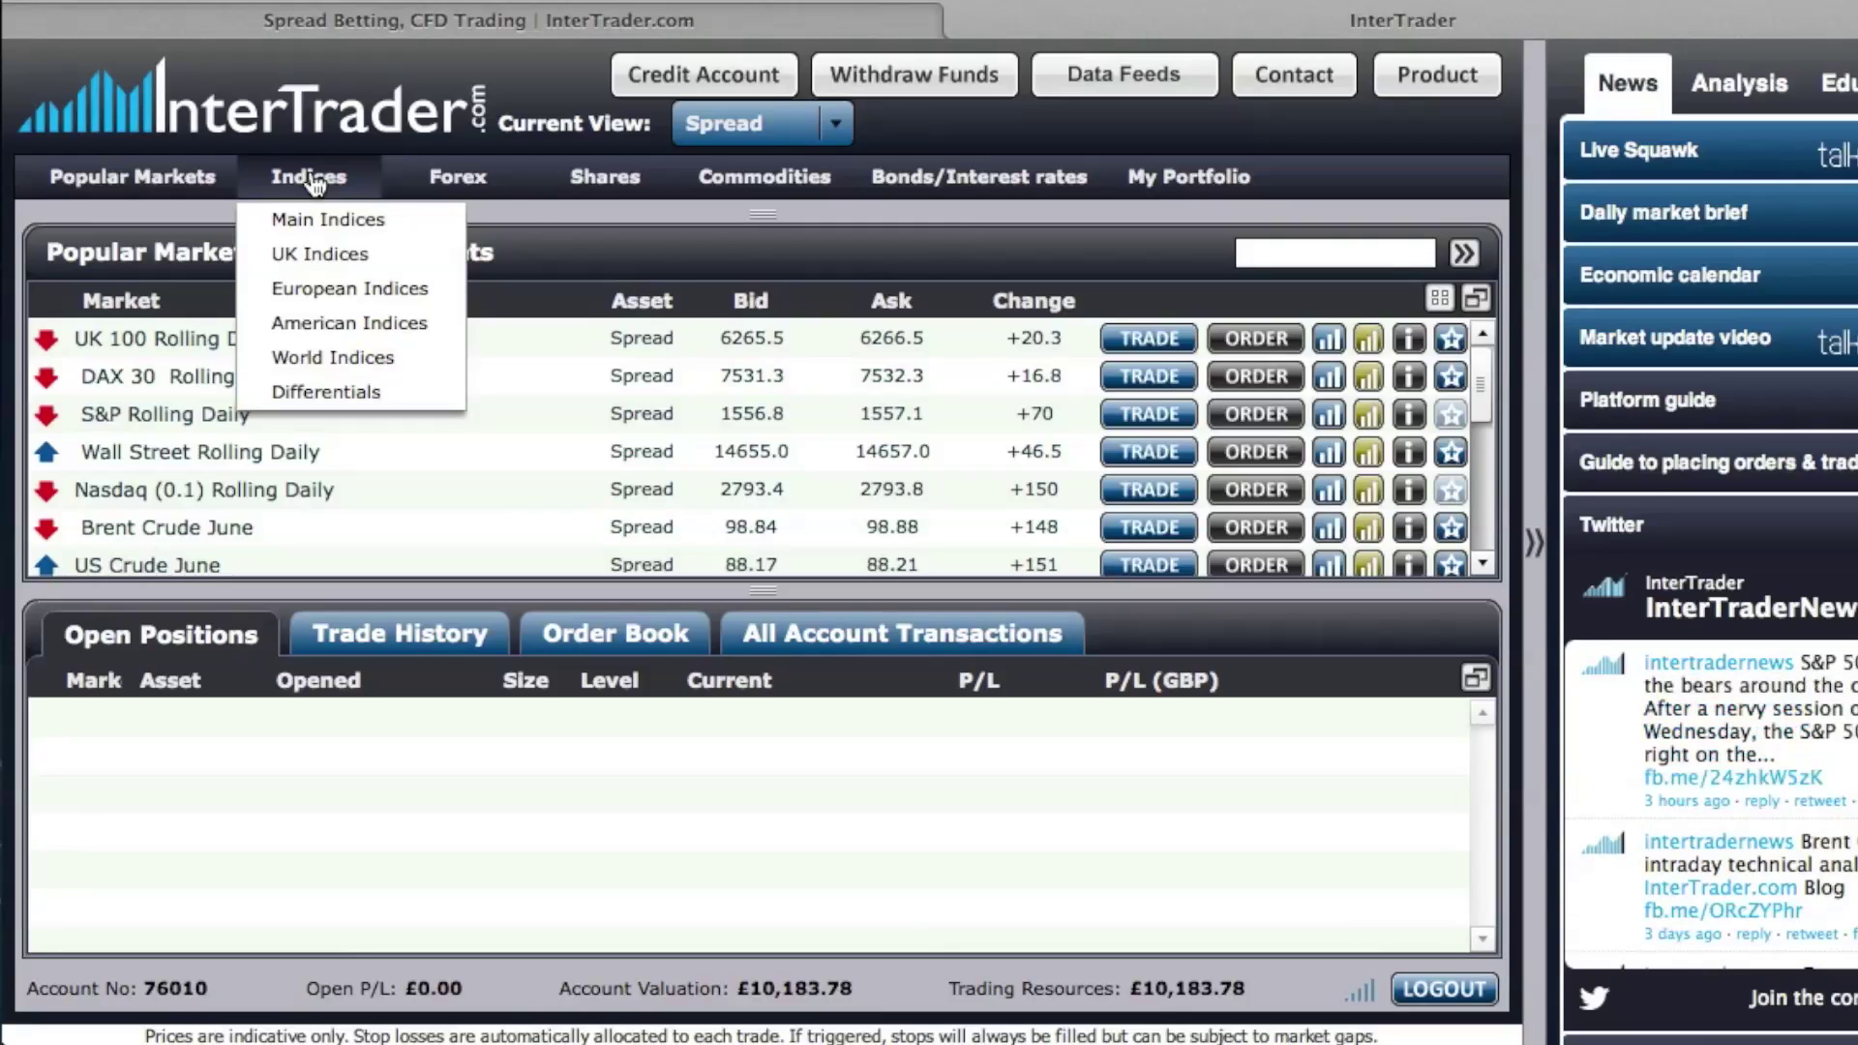
mouse_move(455, 180)
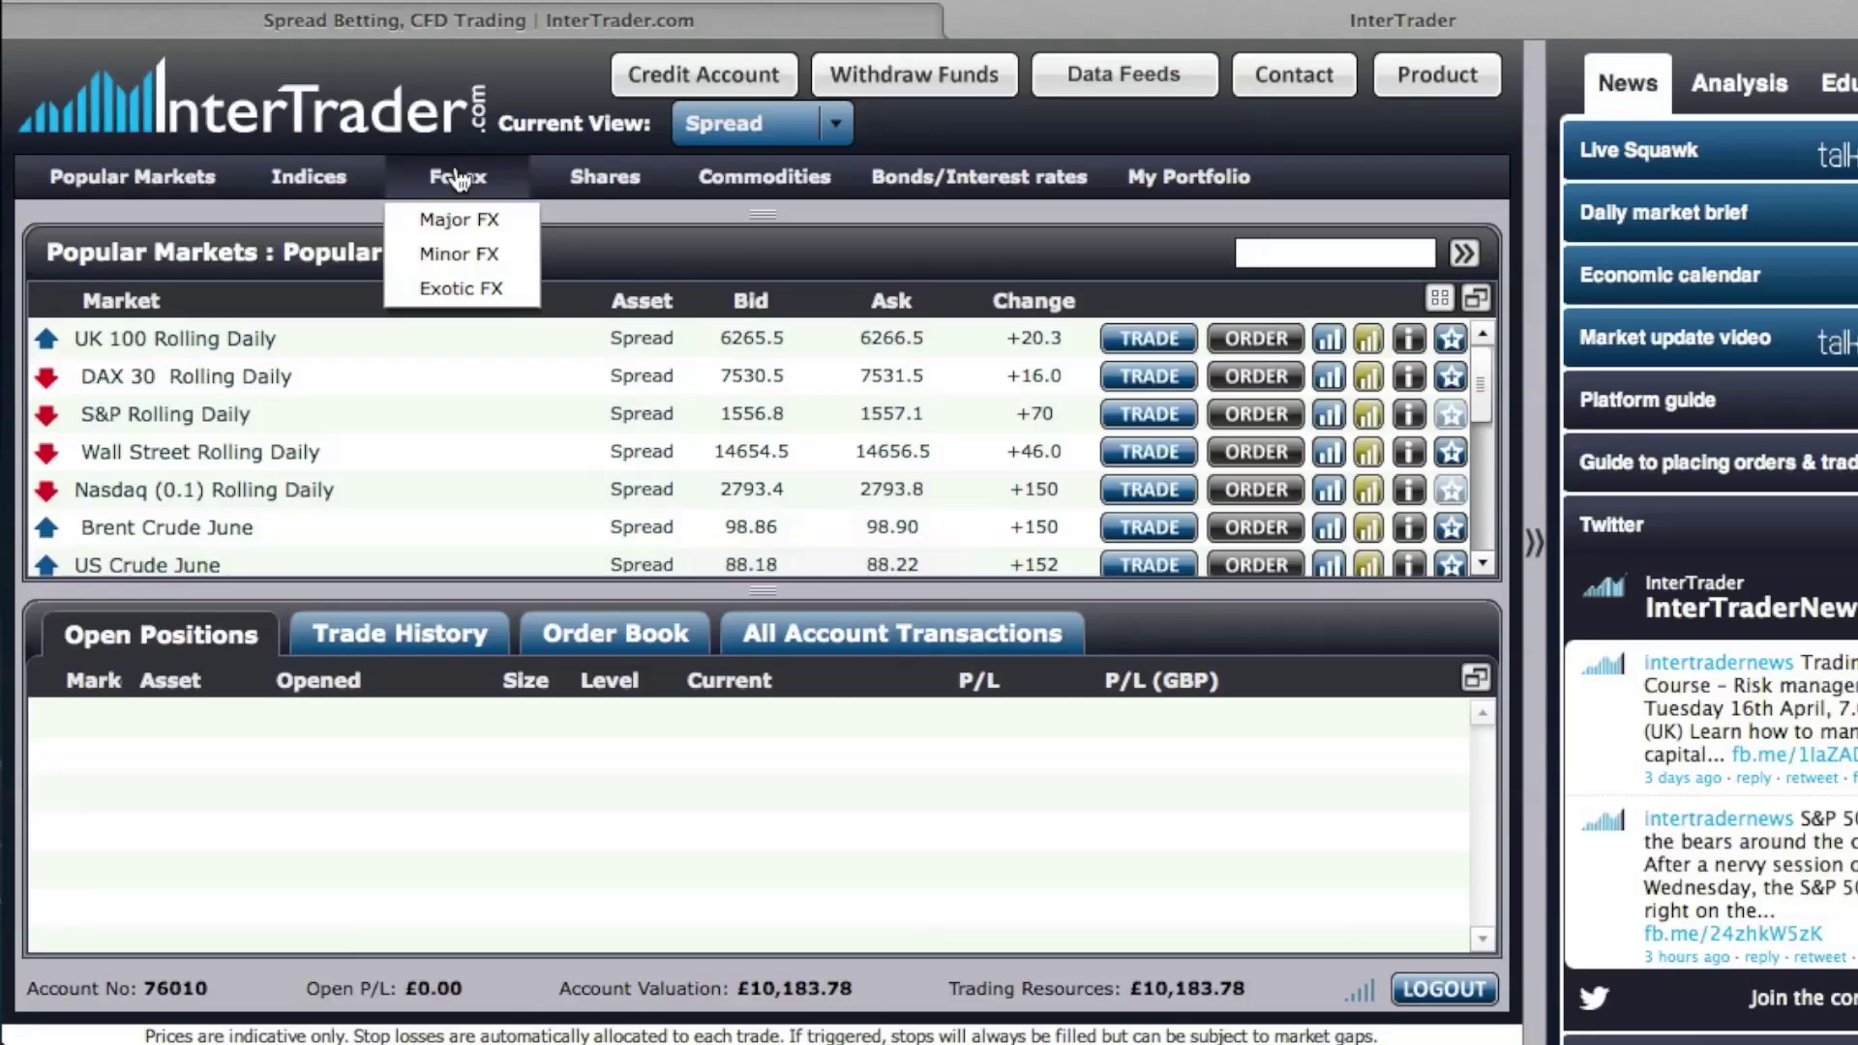
mouse_move(605, 182)
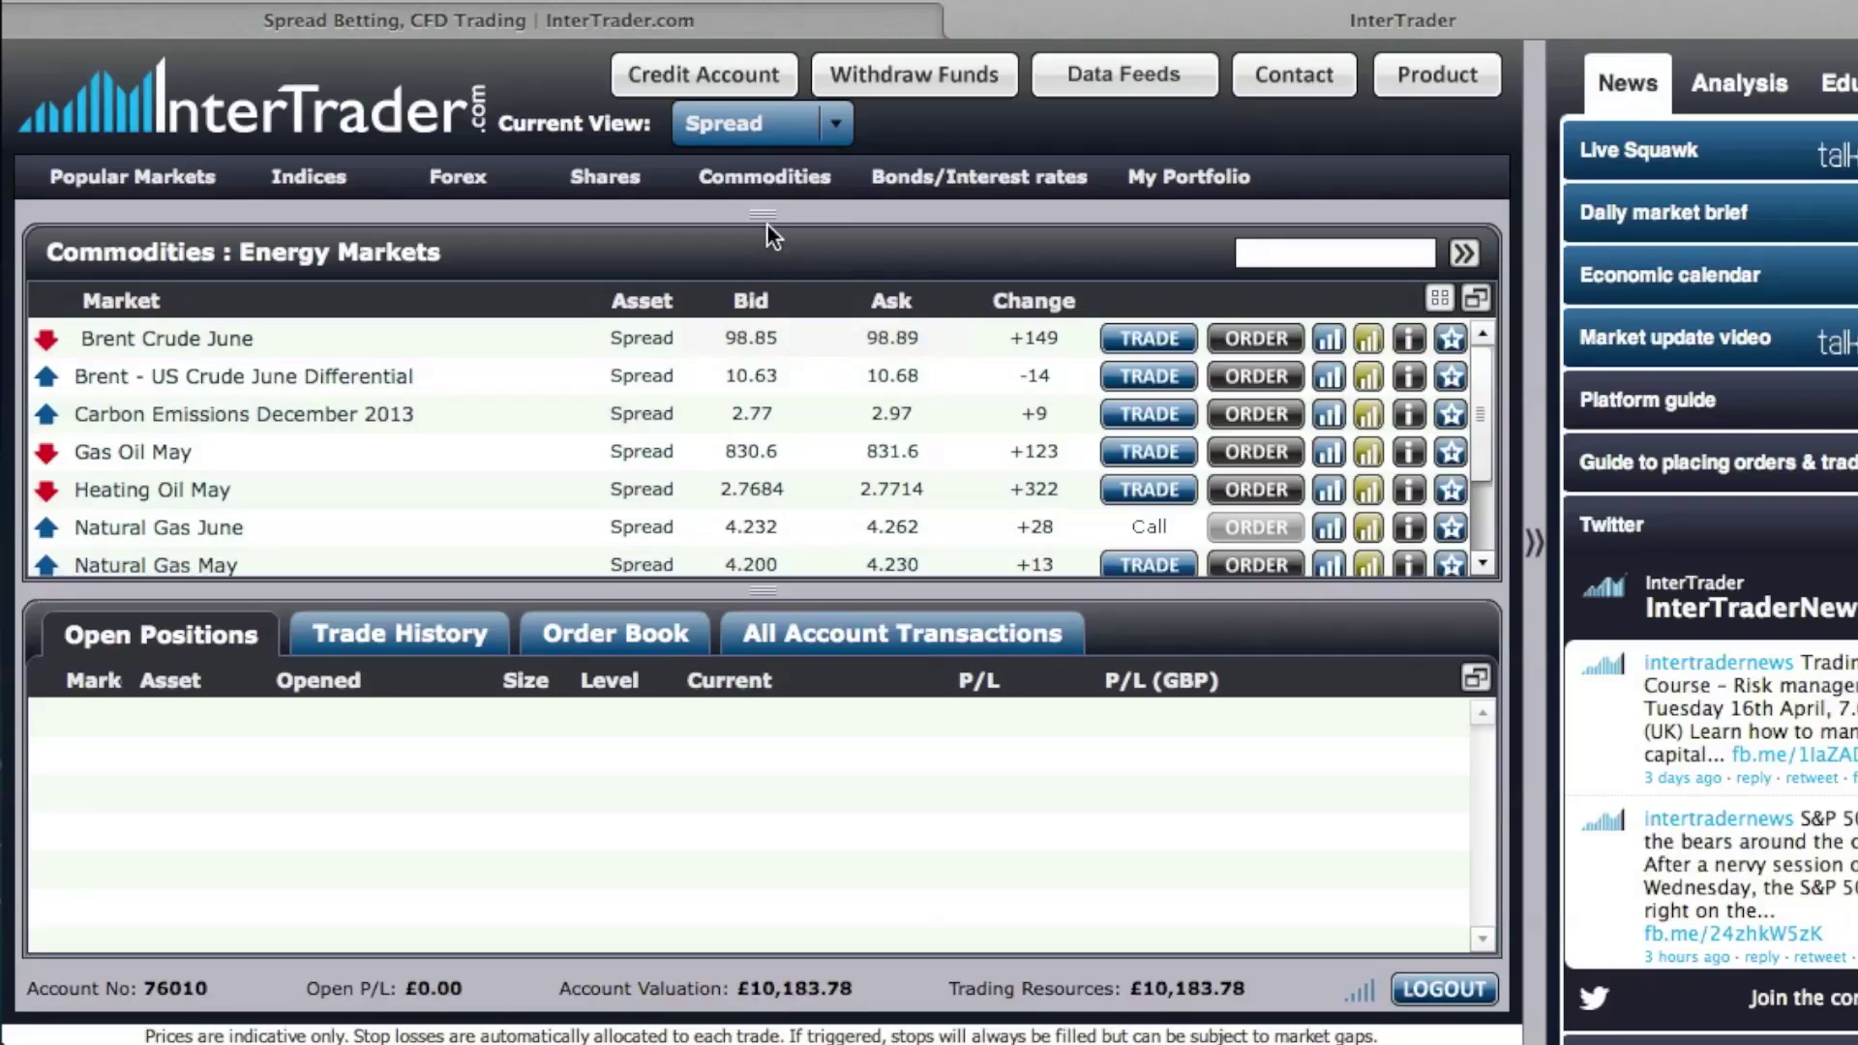
- Browse the Metals, then the Soft Commodities price lists, scrolling down through the soft commodities
click(806, 182)
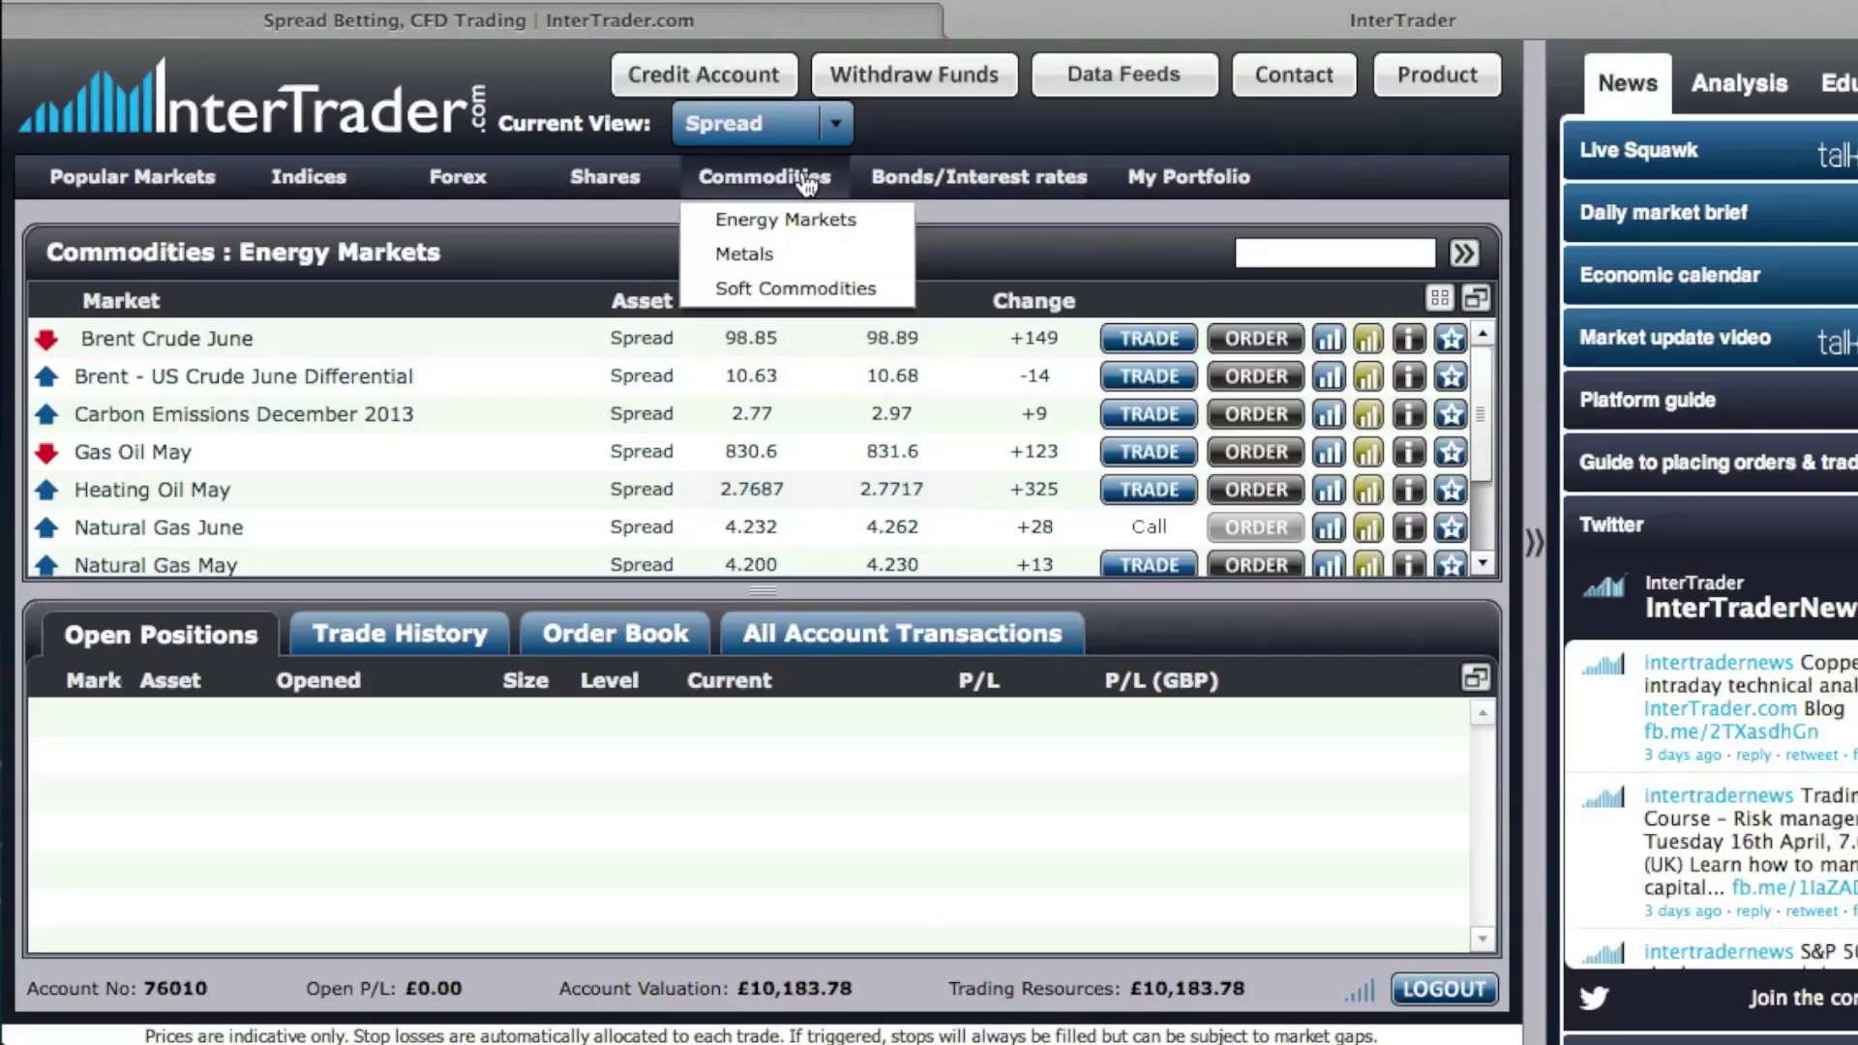
click(745, 255)
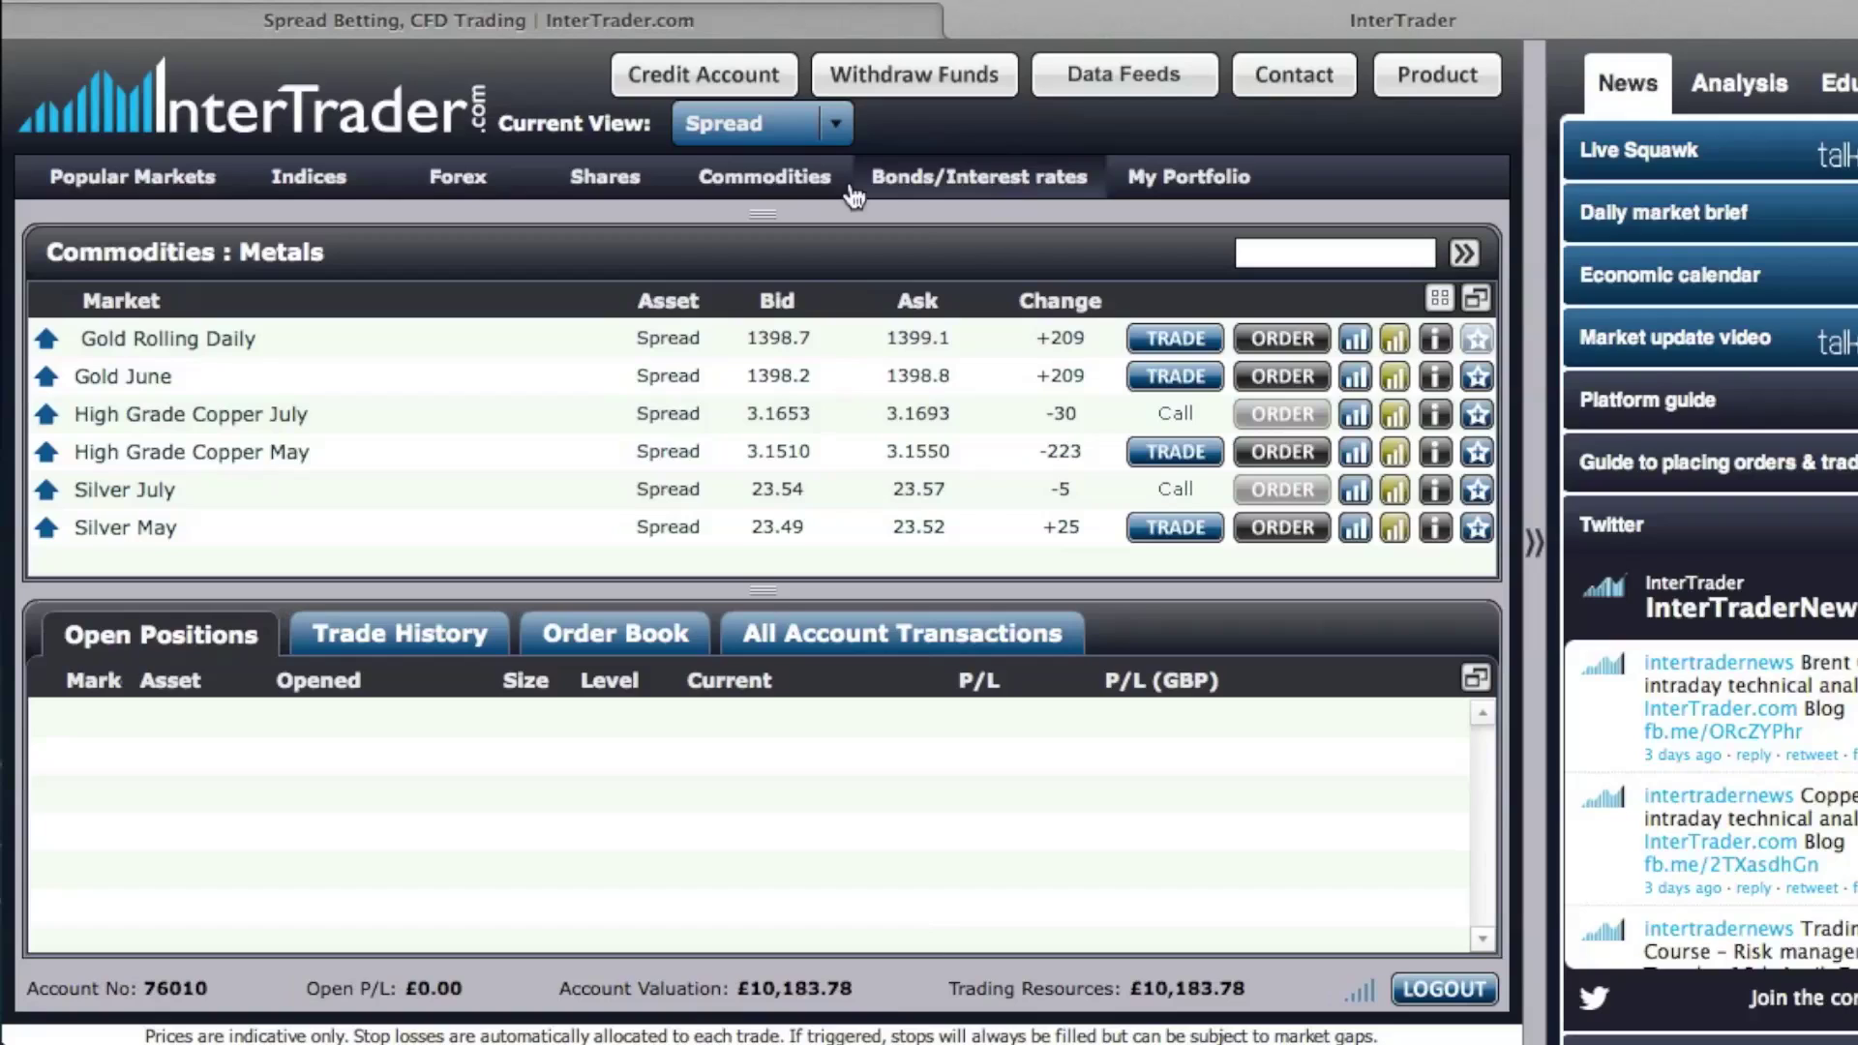
mouse_move(764, 186)
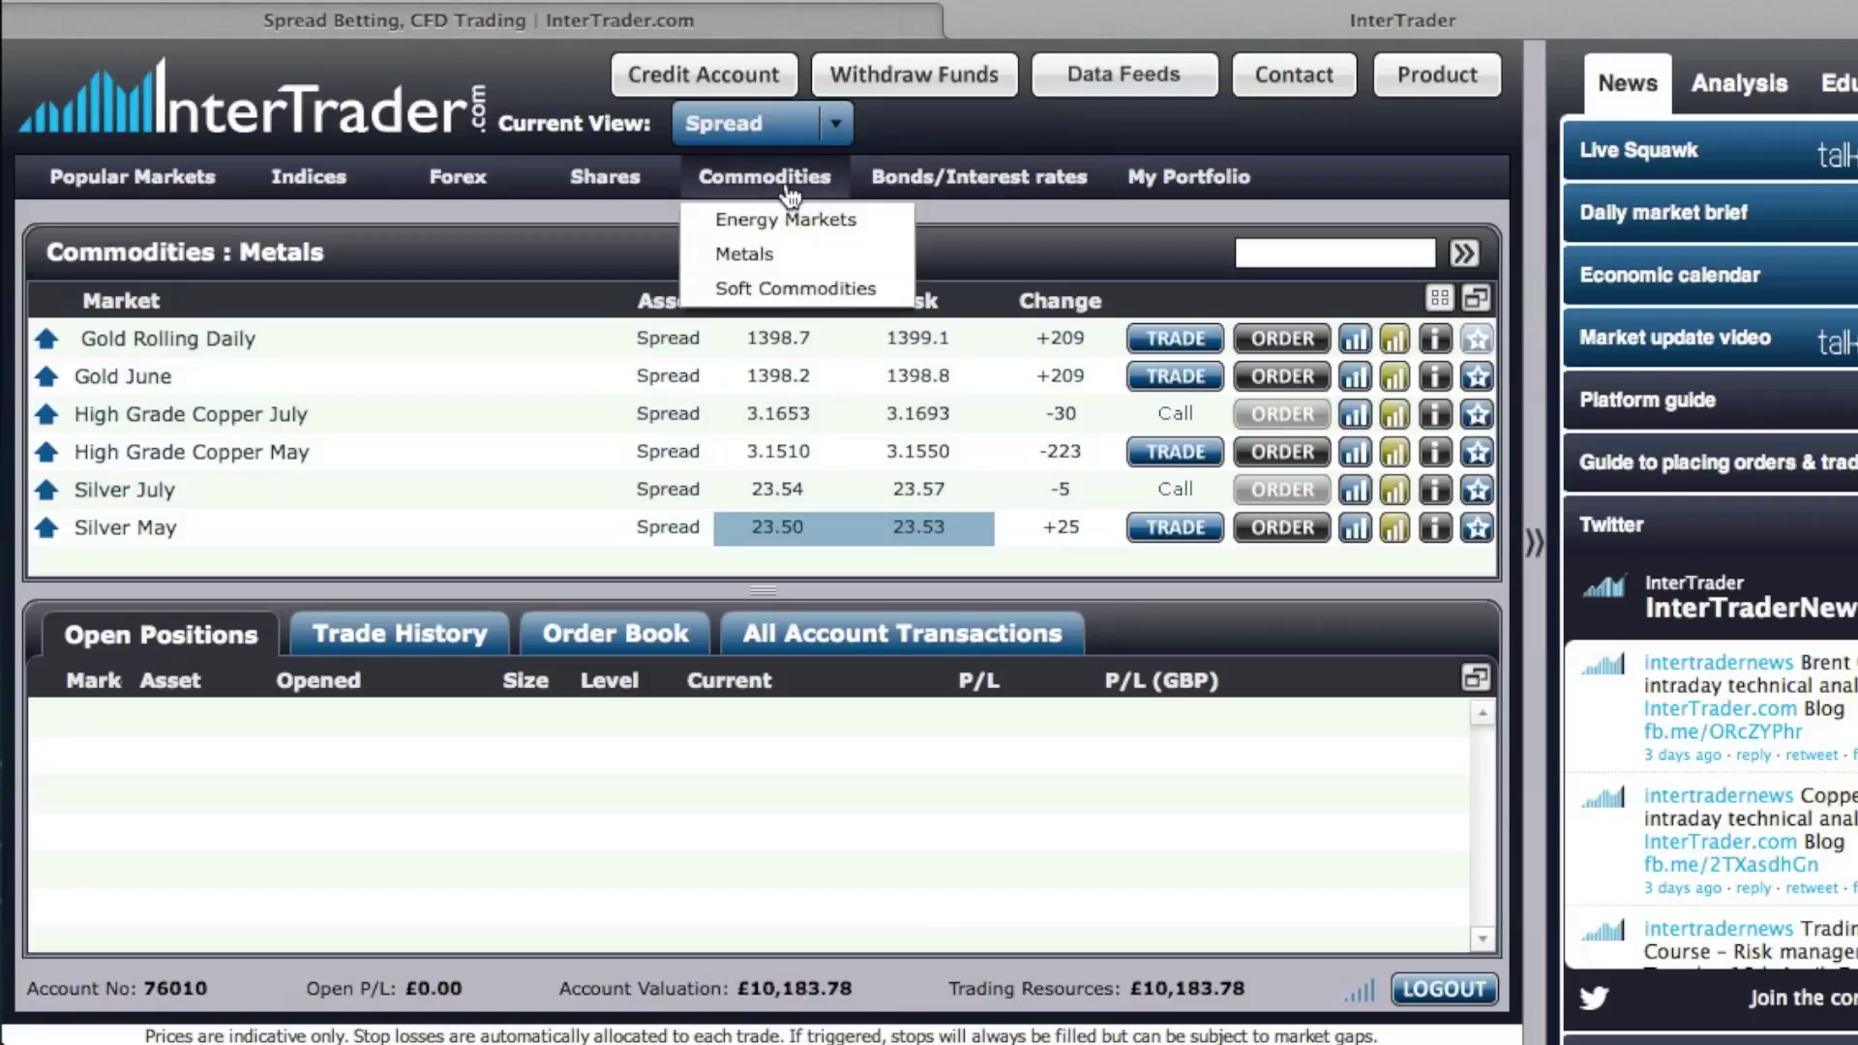
click(768, 301)
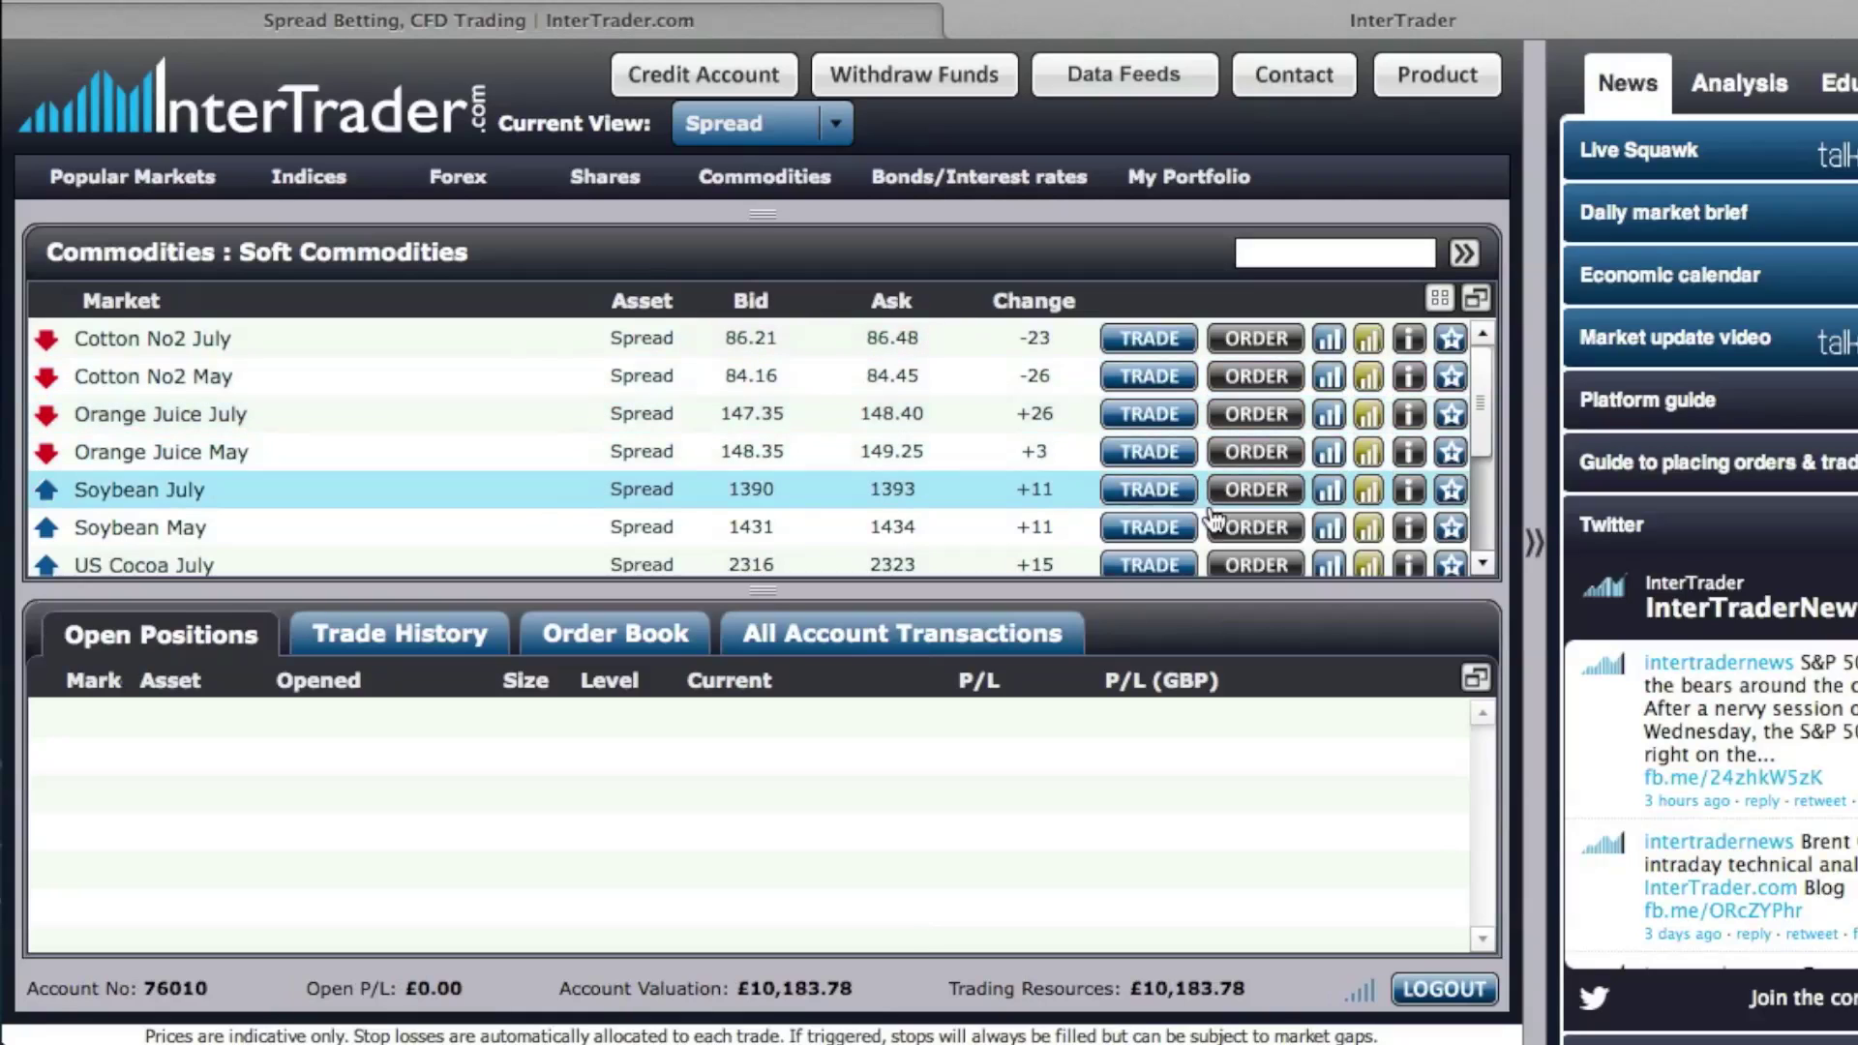
click(1491, 563)
click(1490, 564)
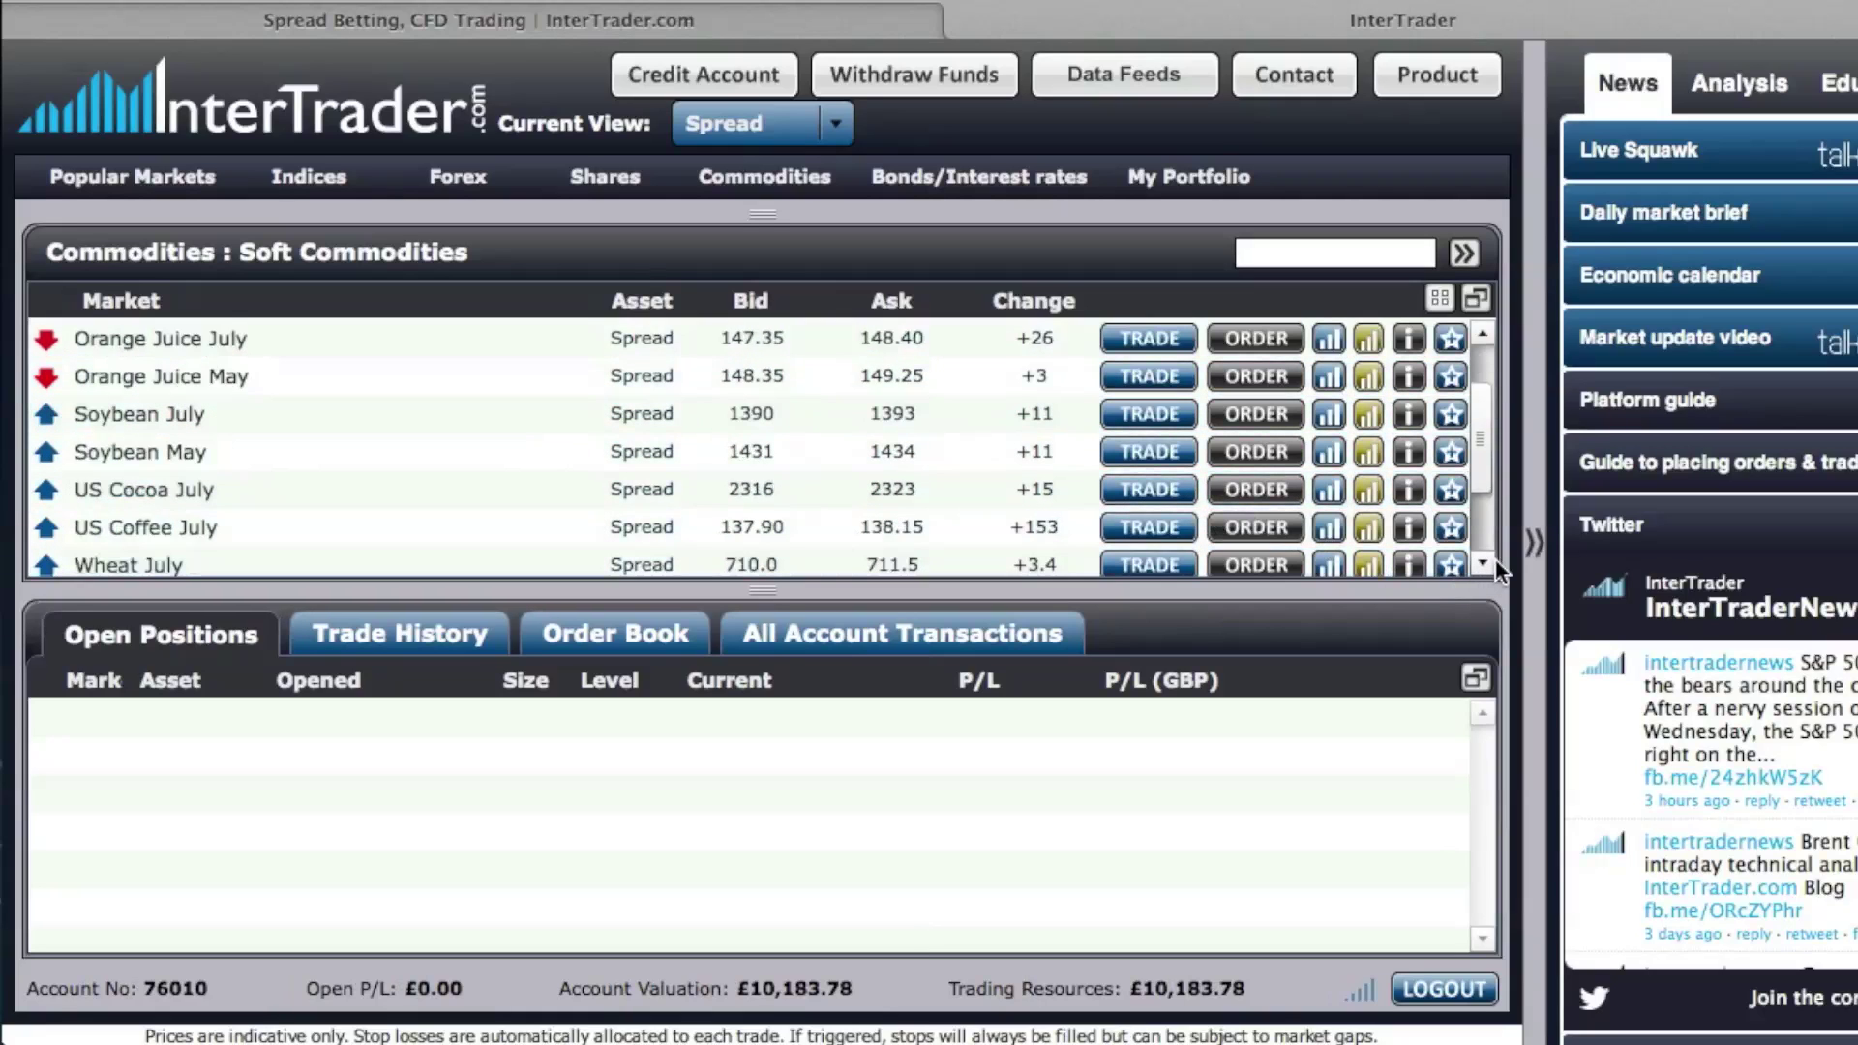
click(1491, 563)
click(1490, 563)
click(1490, 563)
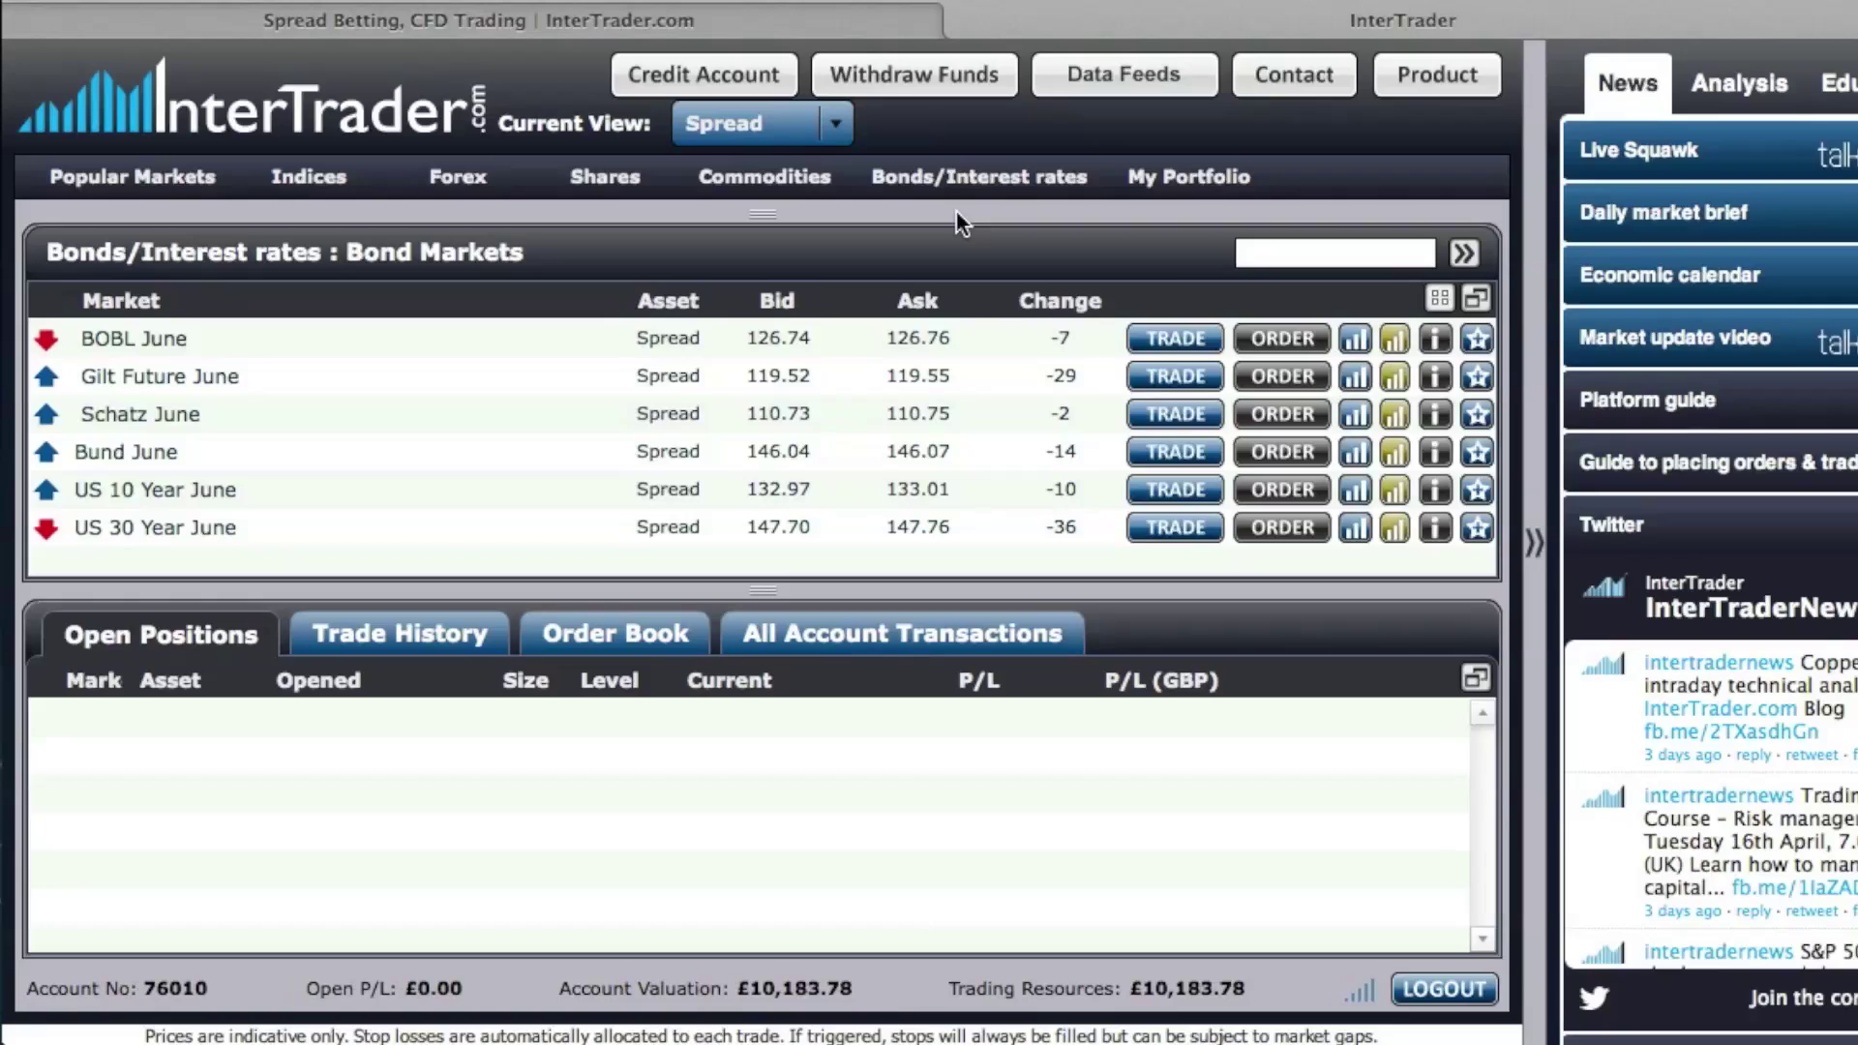
- Show the Short Term Interest Rates markets and scroll to the end of the list
click(960, 176)
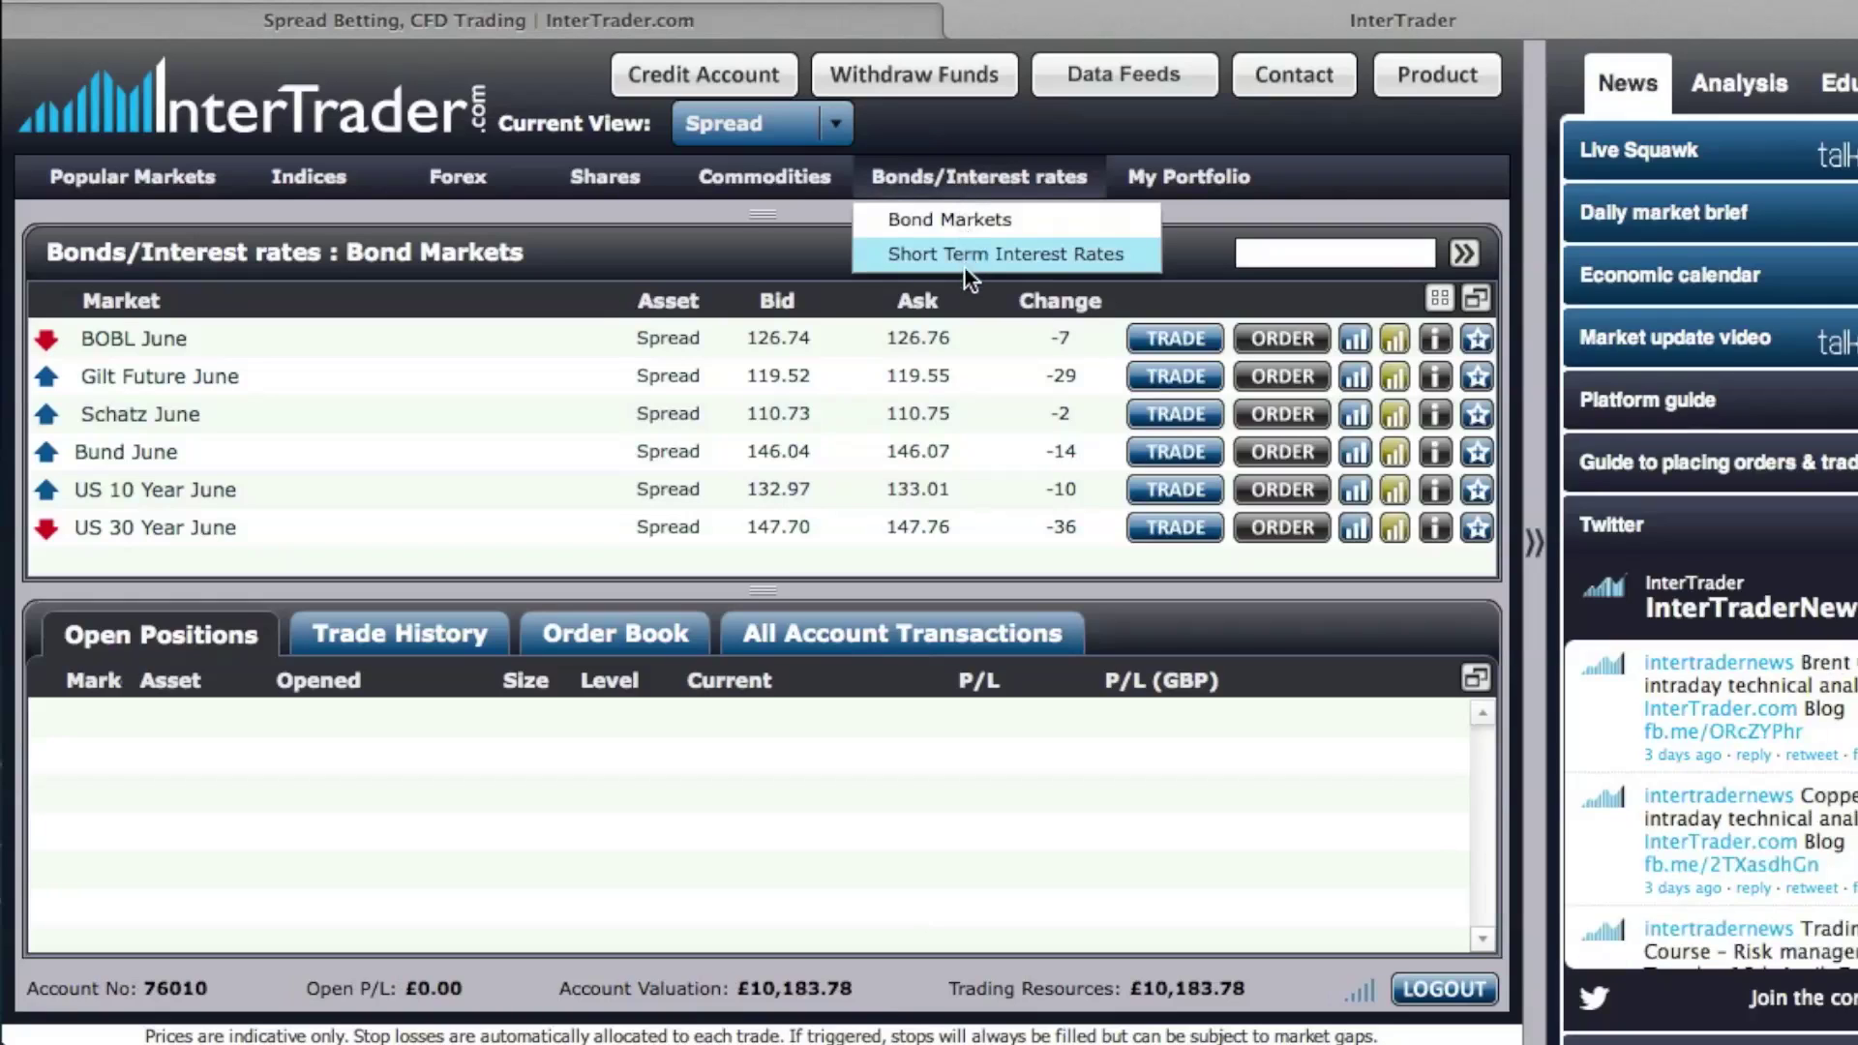
click(960, 259)
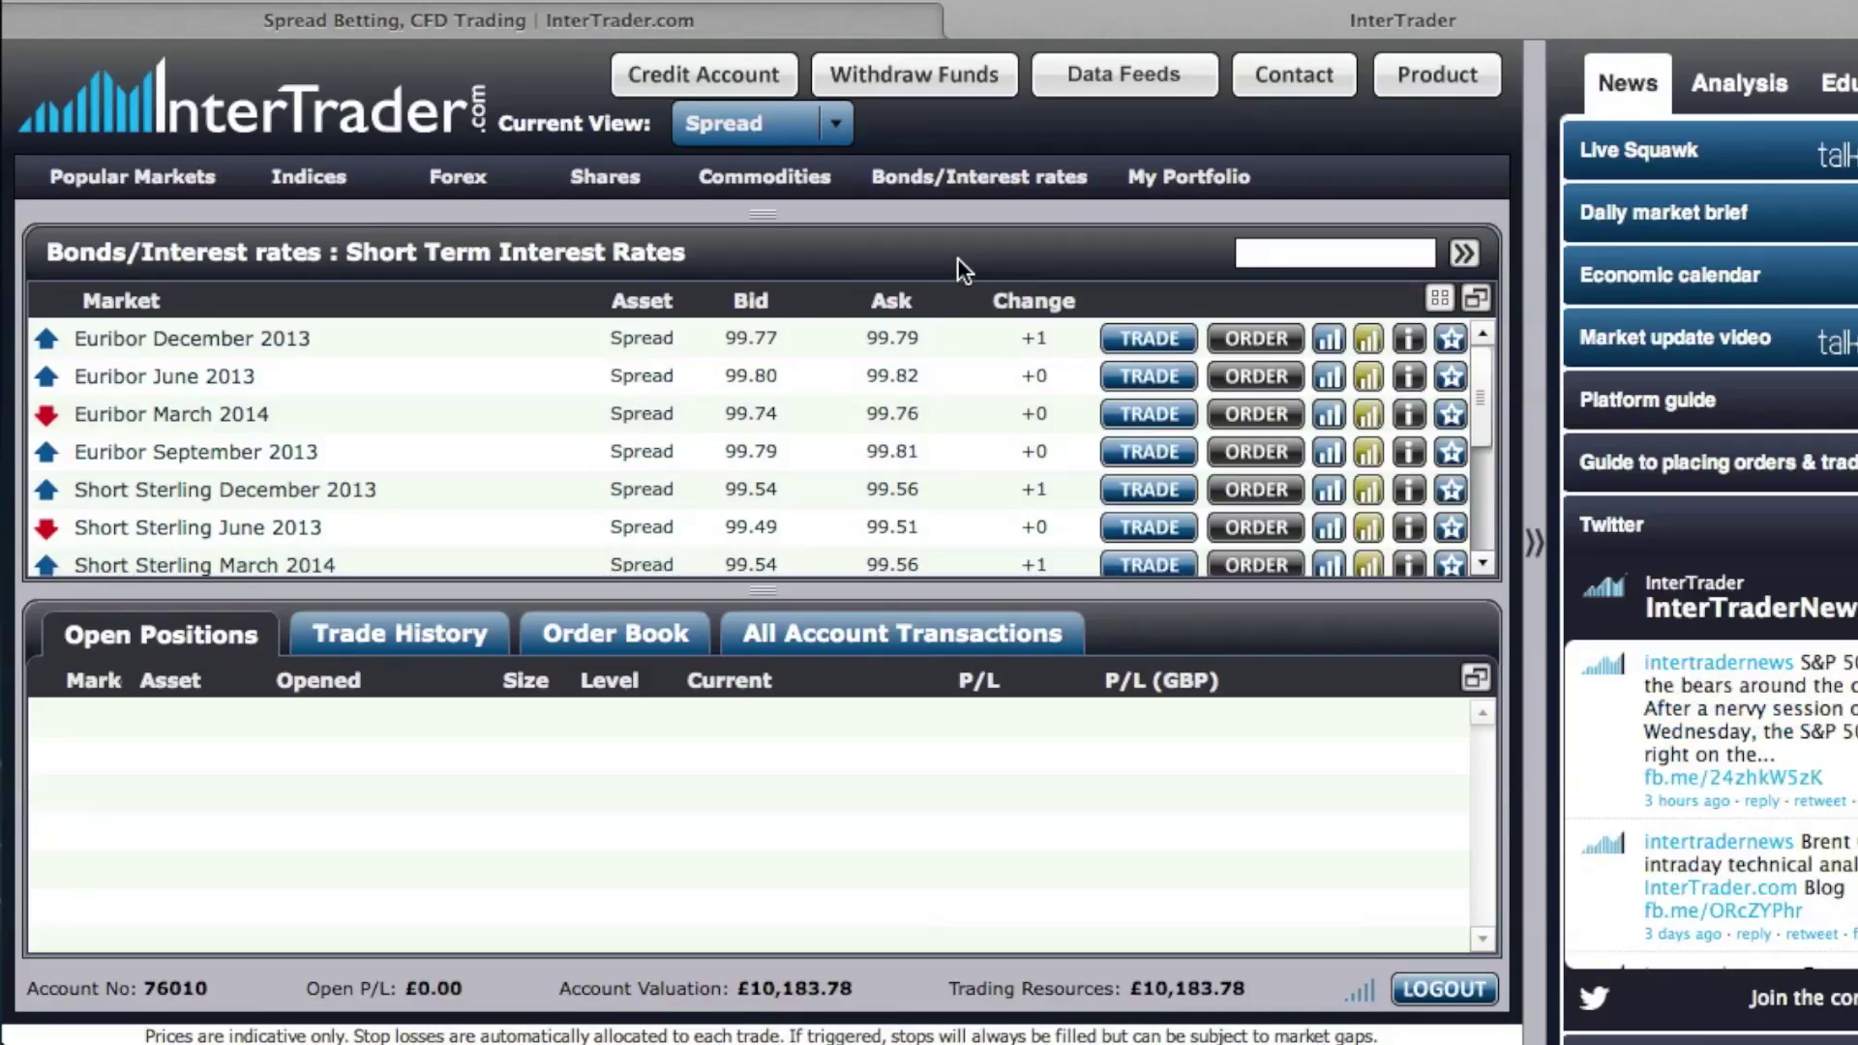
click(1482, 562)
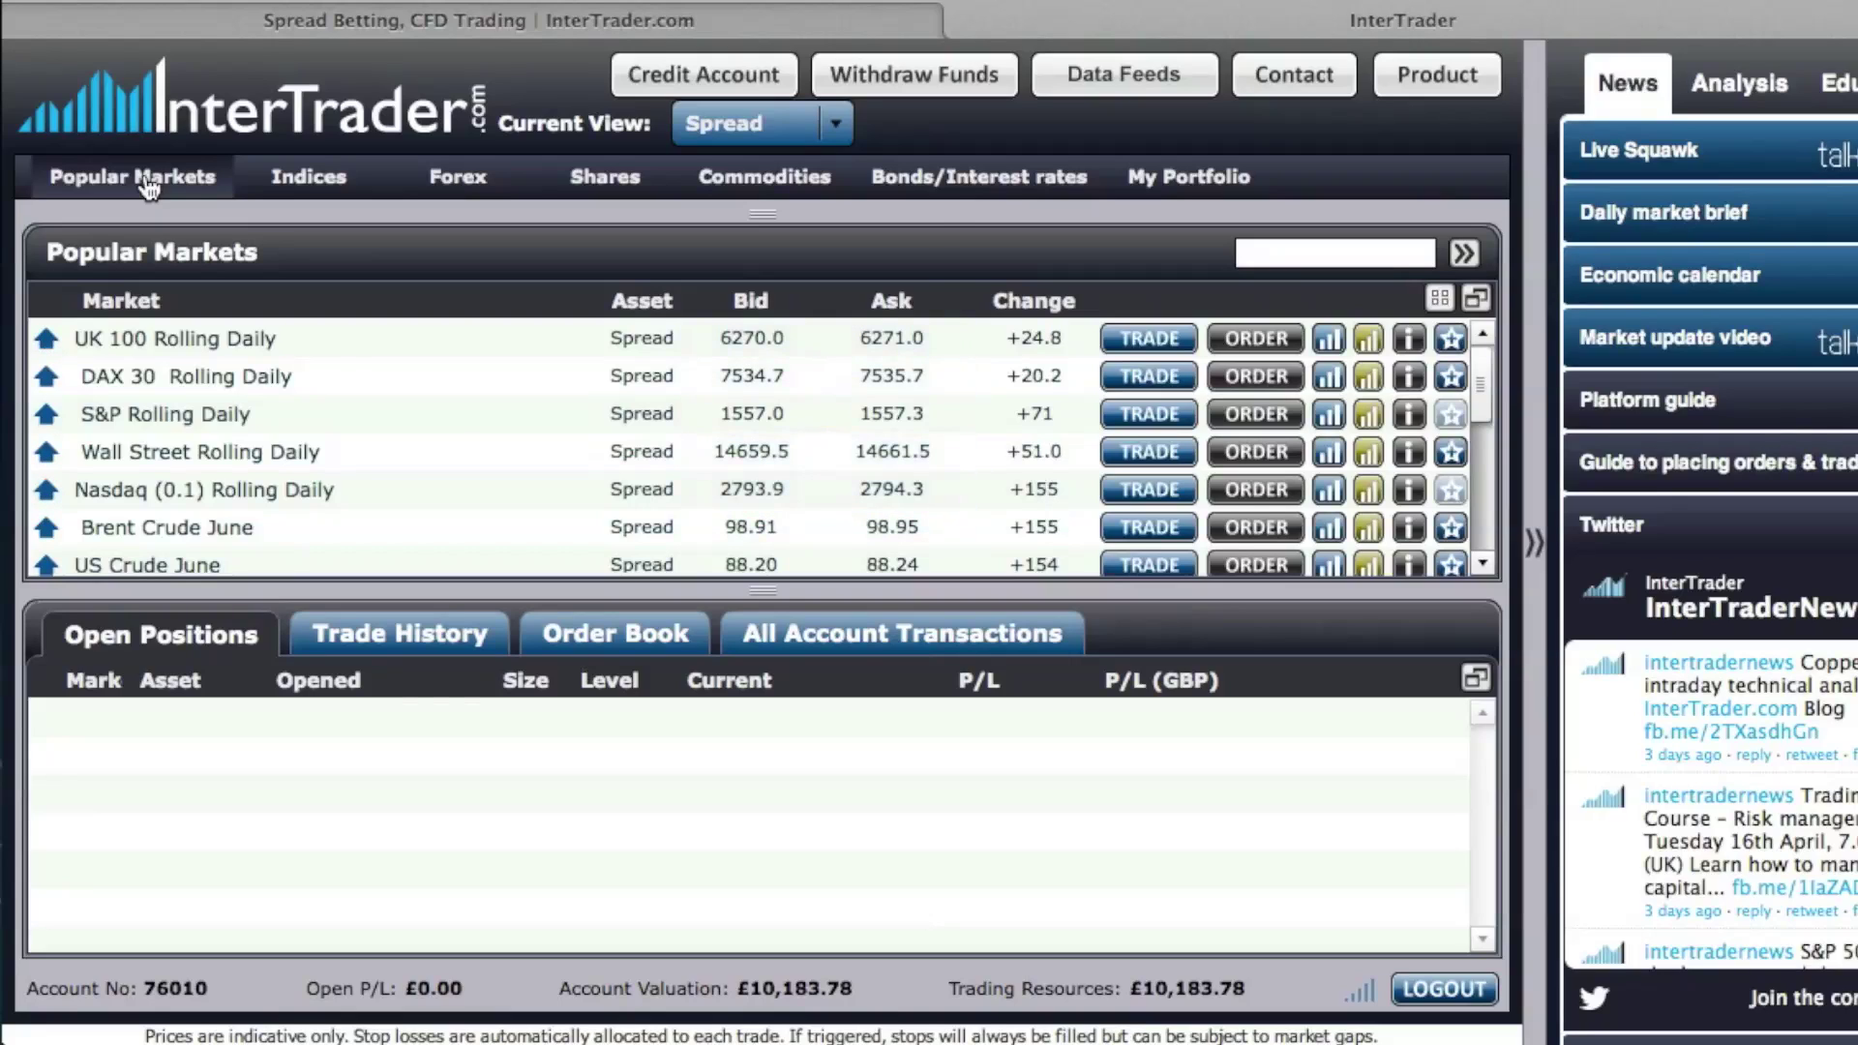
- Check the Main Indices markets, then return to the My Portfolio watch list
click(1157, 182)
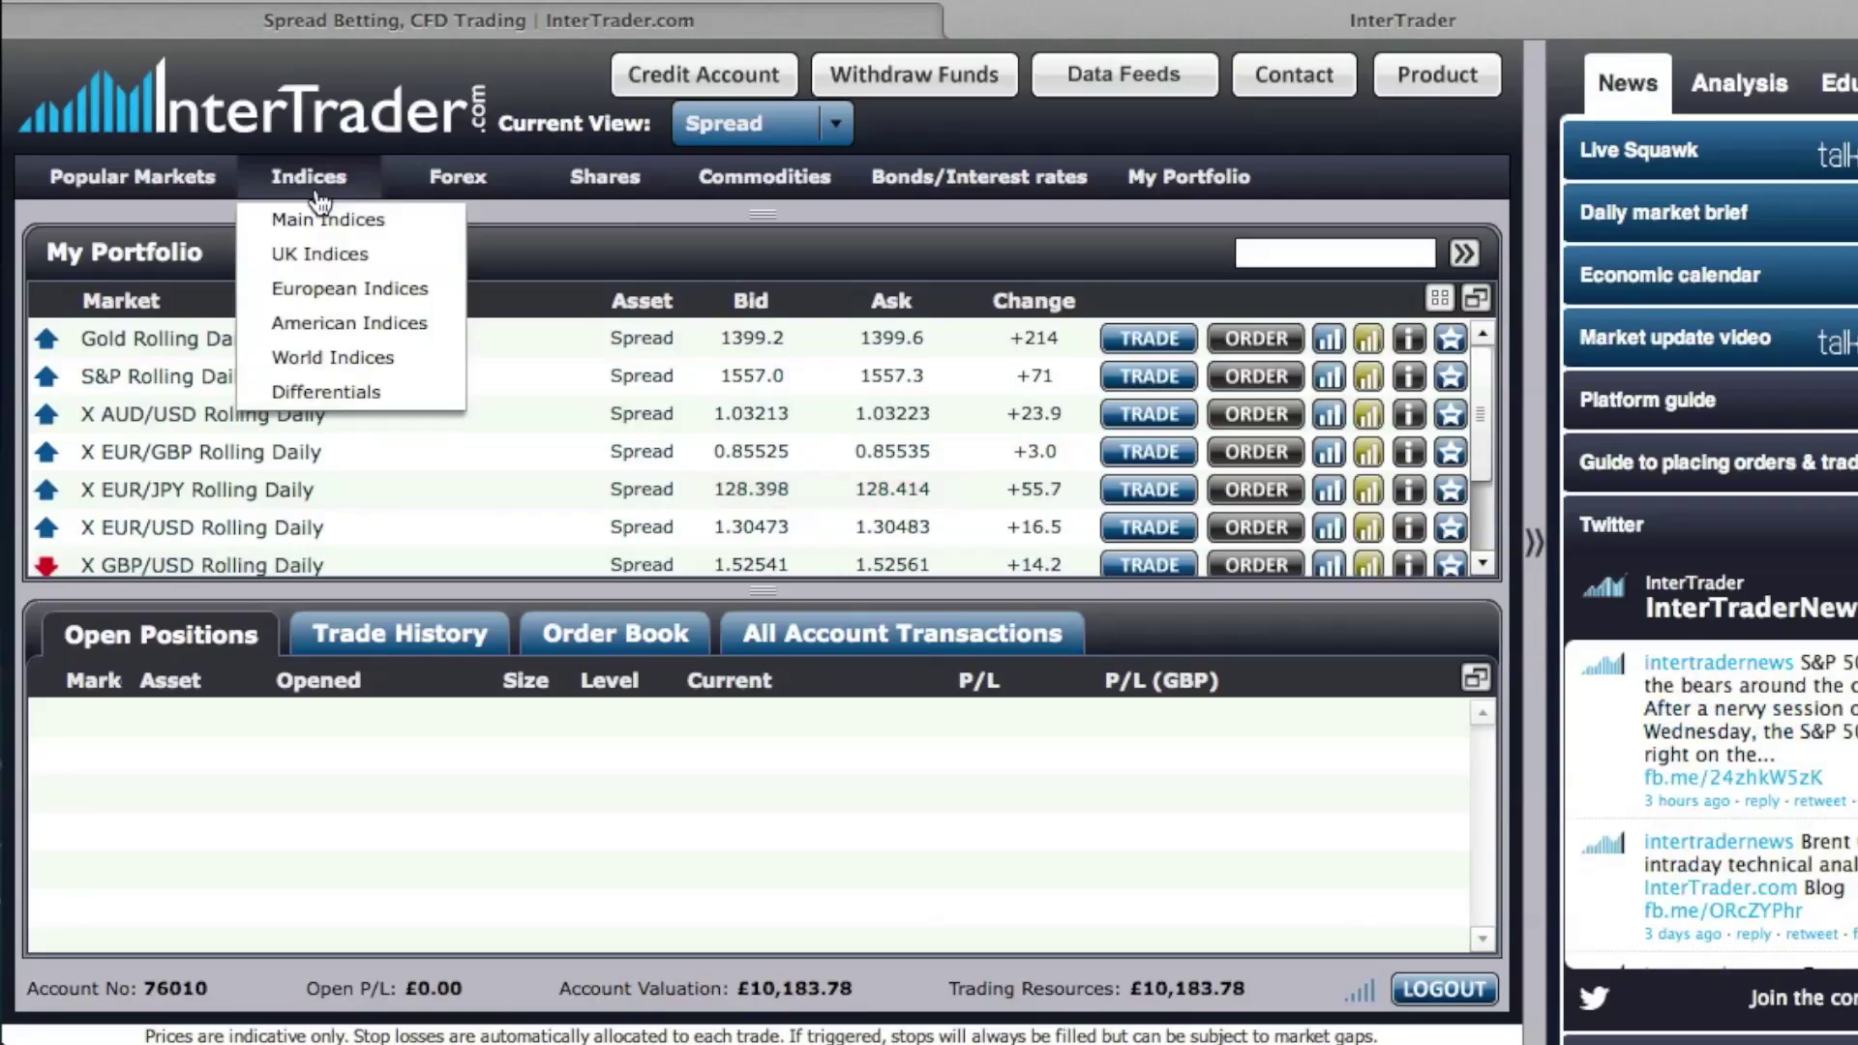
click(313, 220)
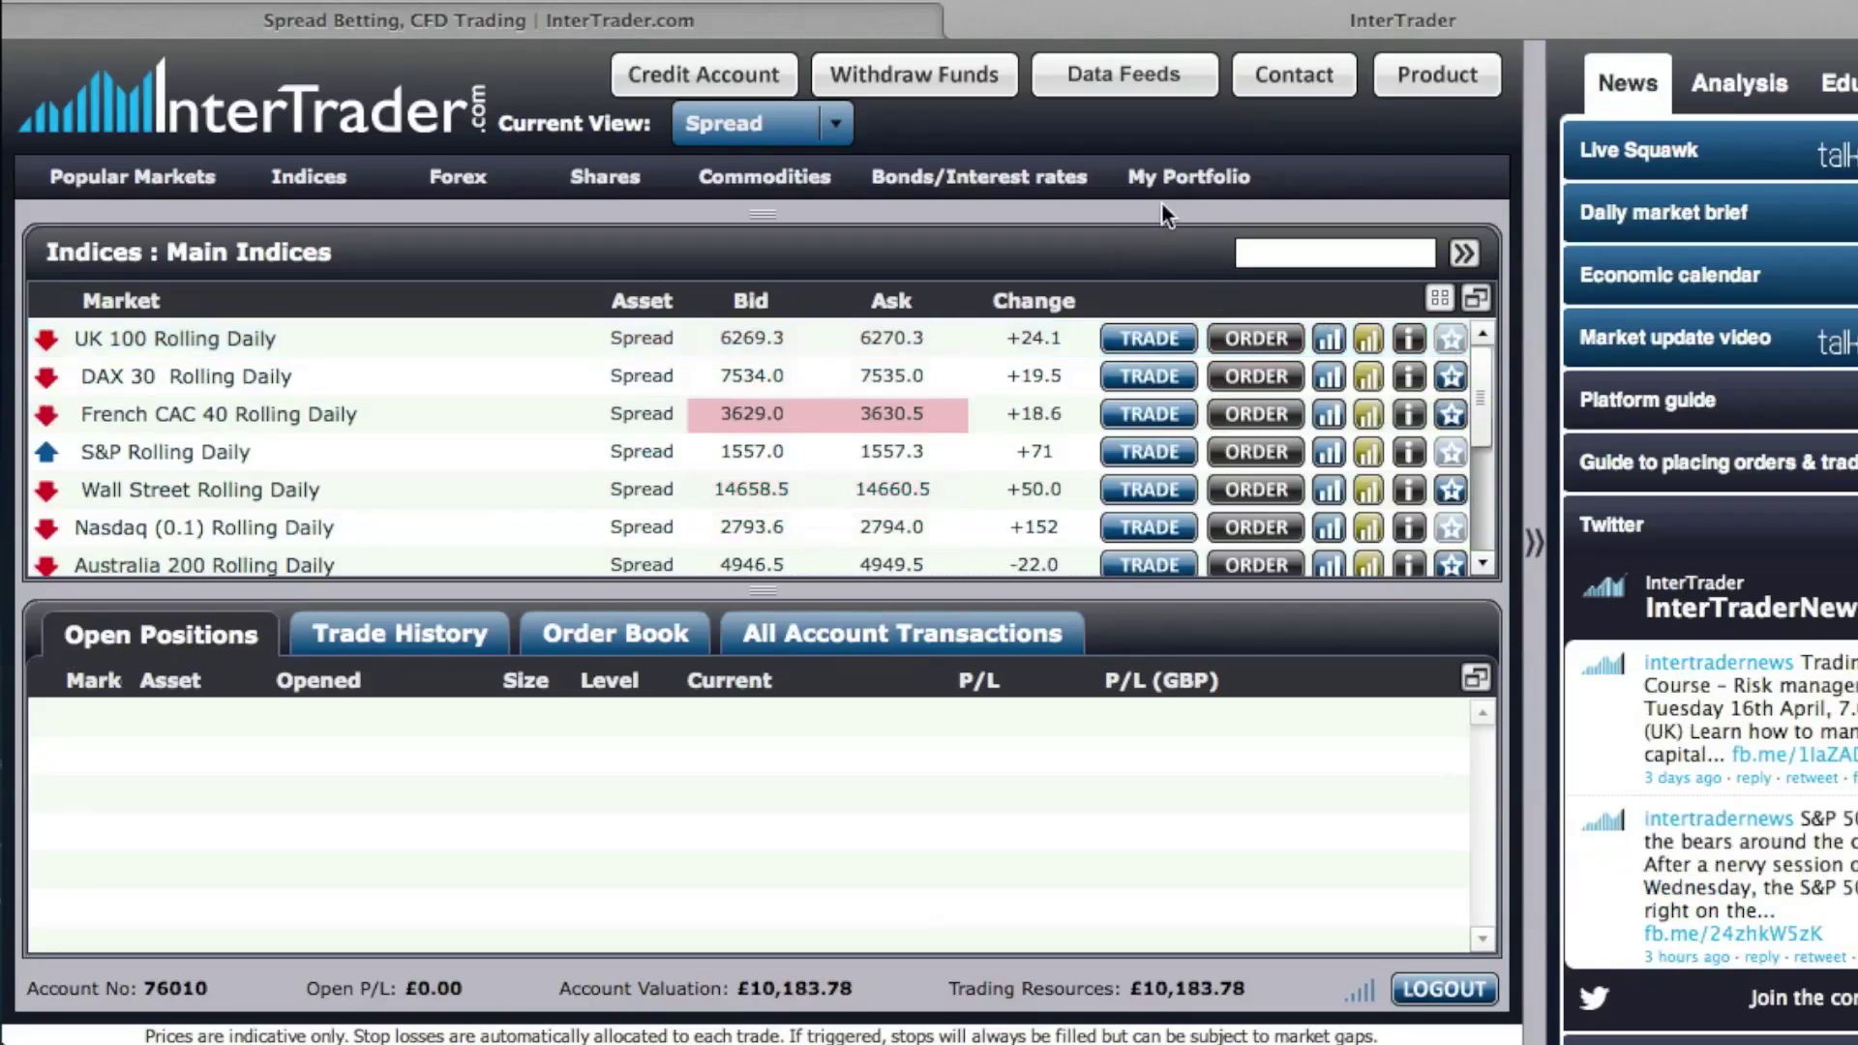
click(1190, 178)
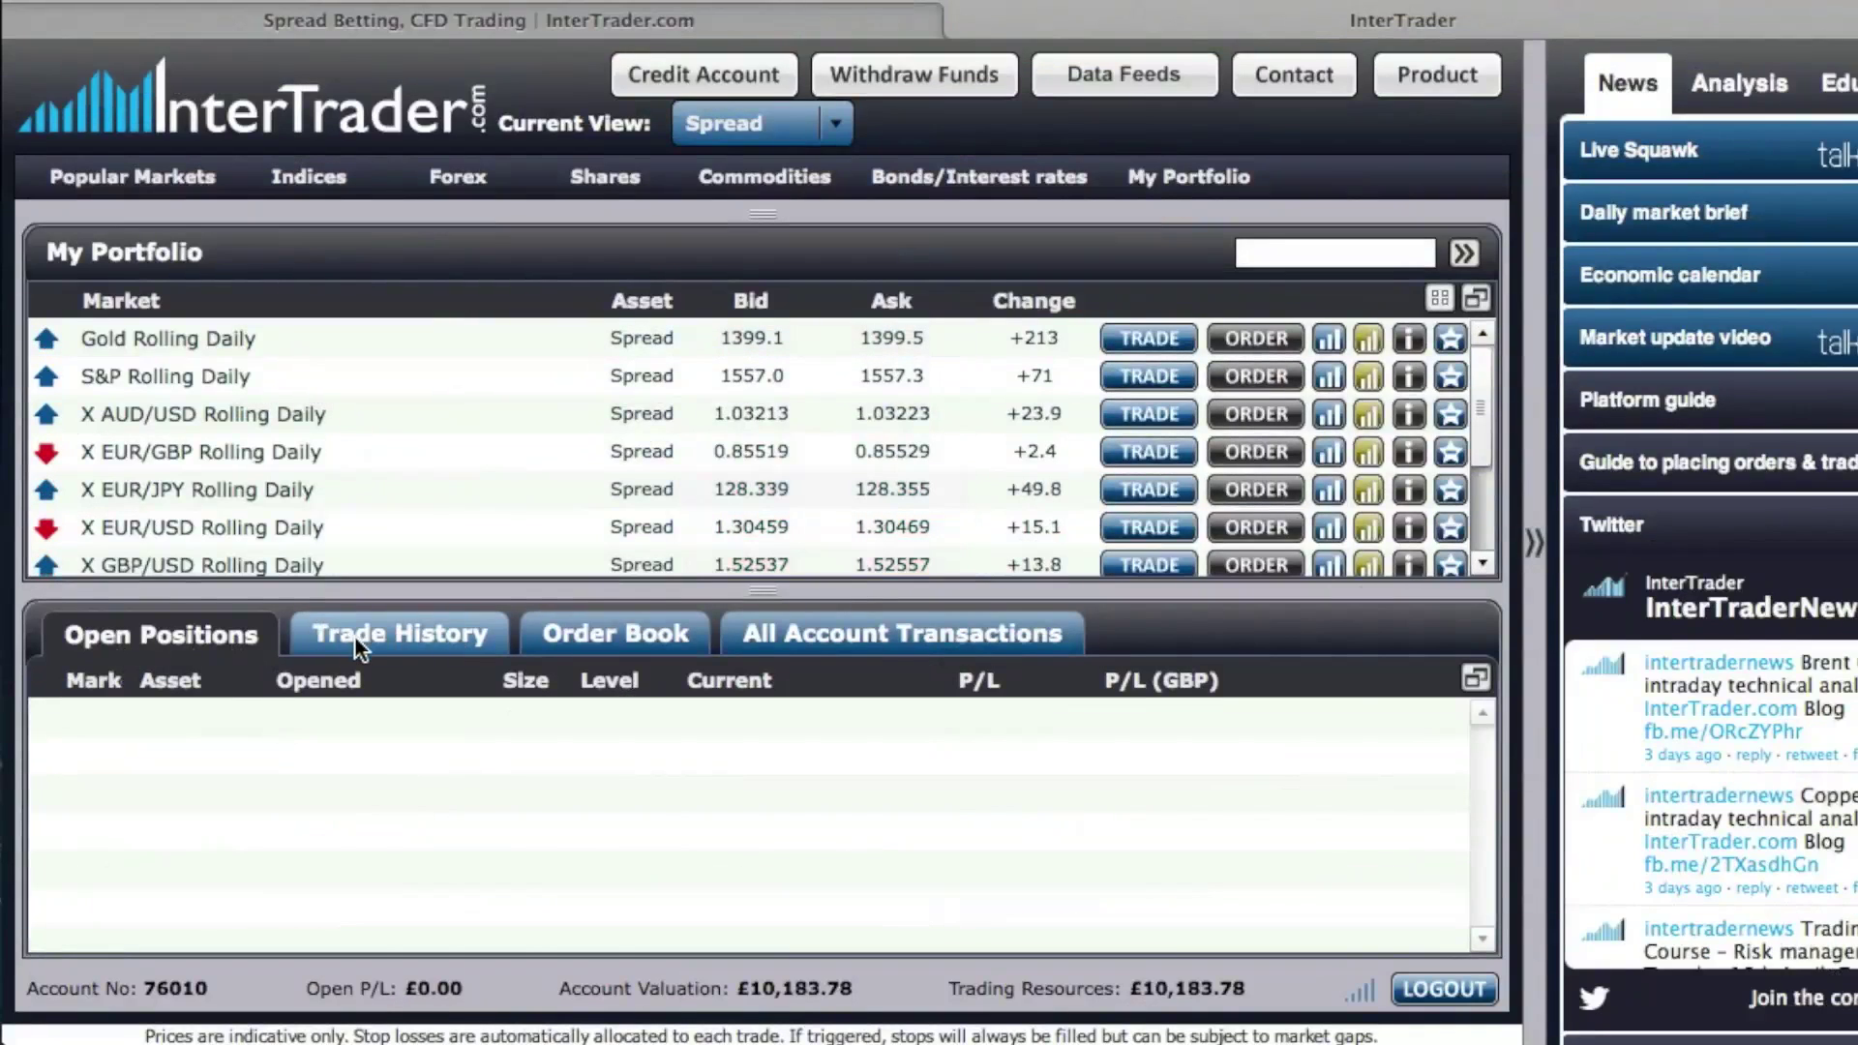
click(354, 635)
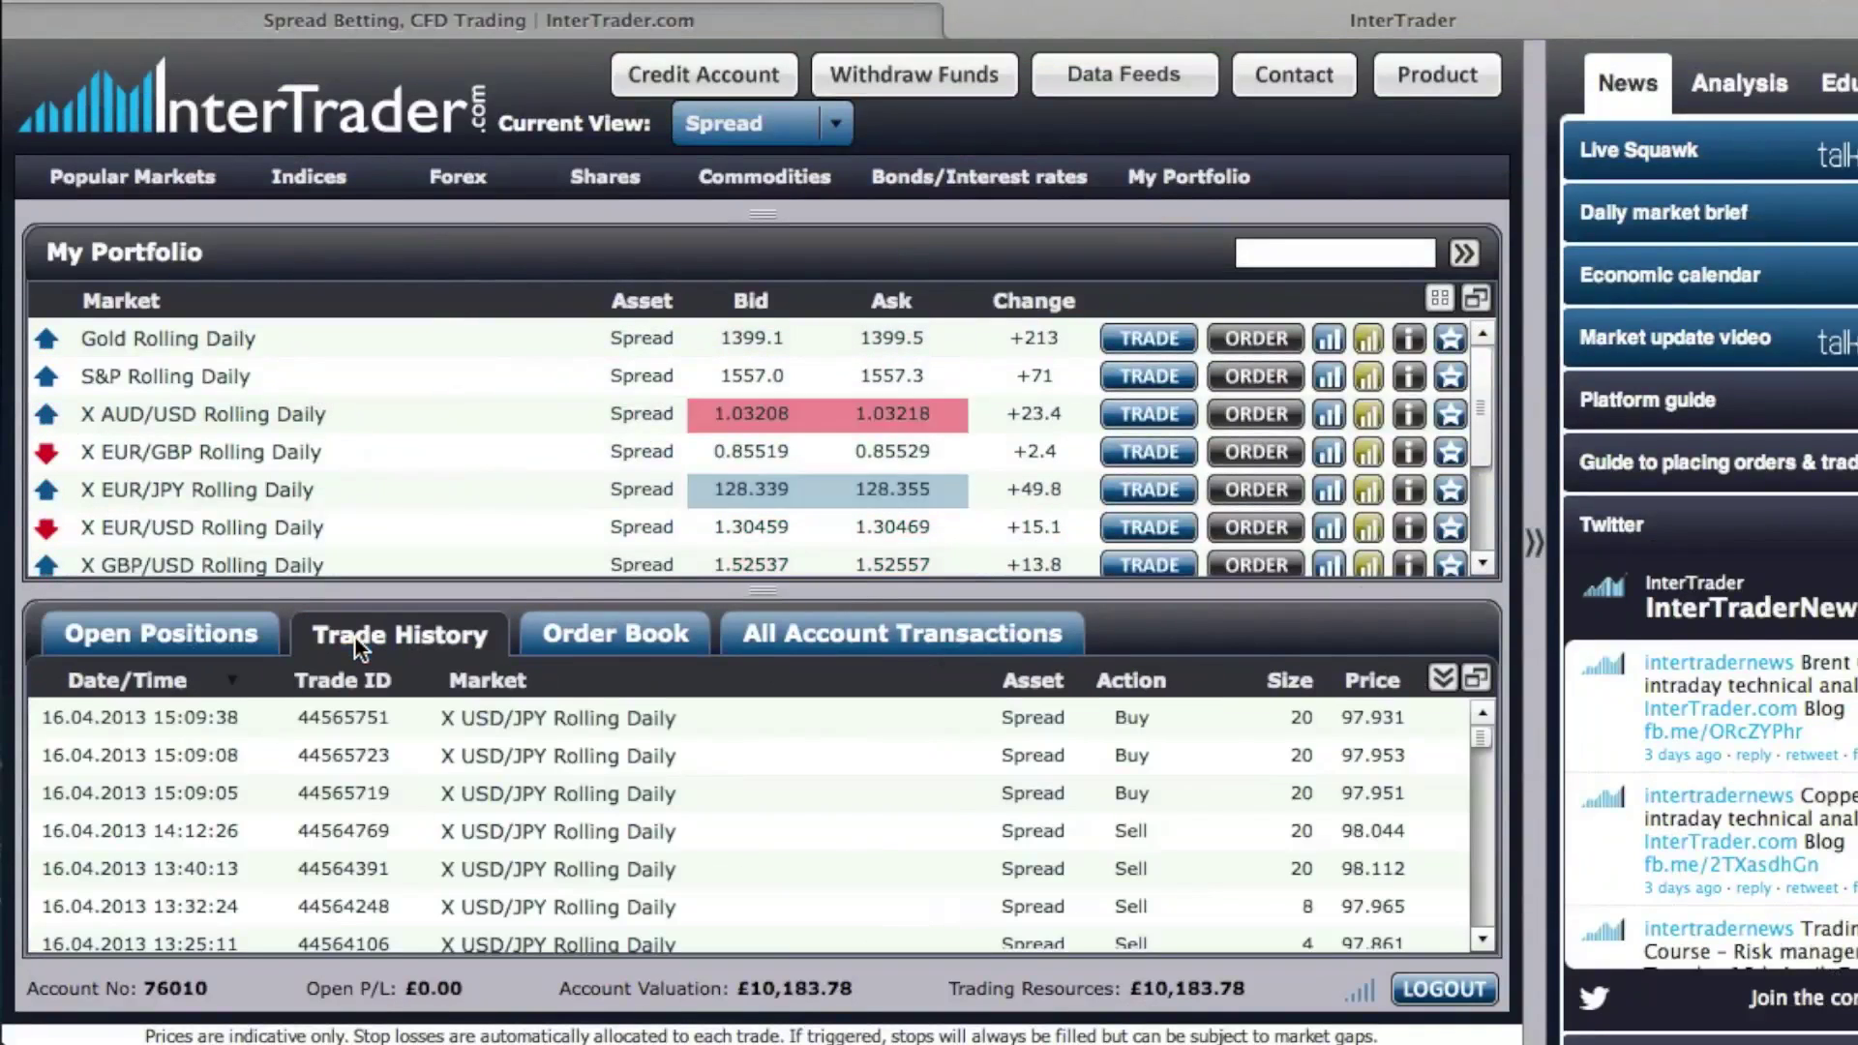
click(598, 631)
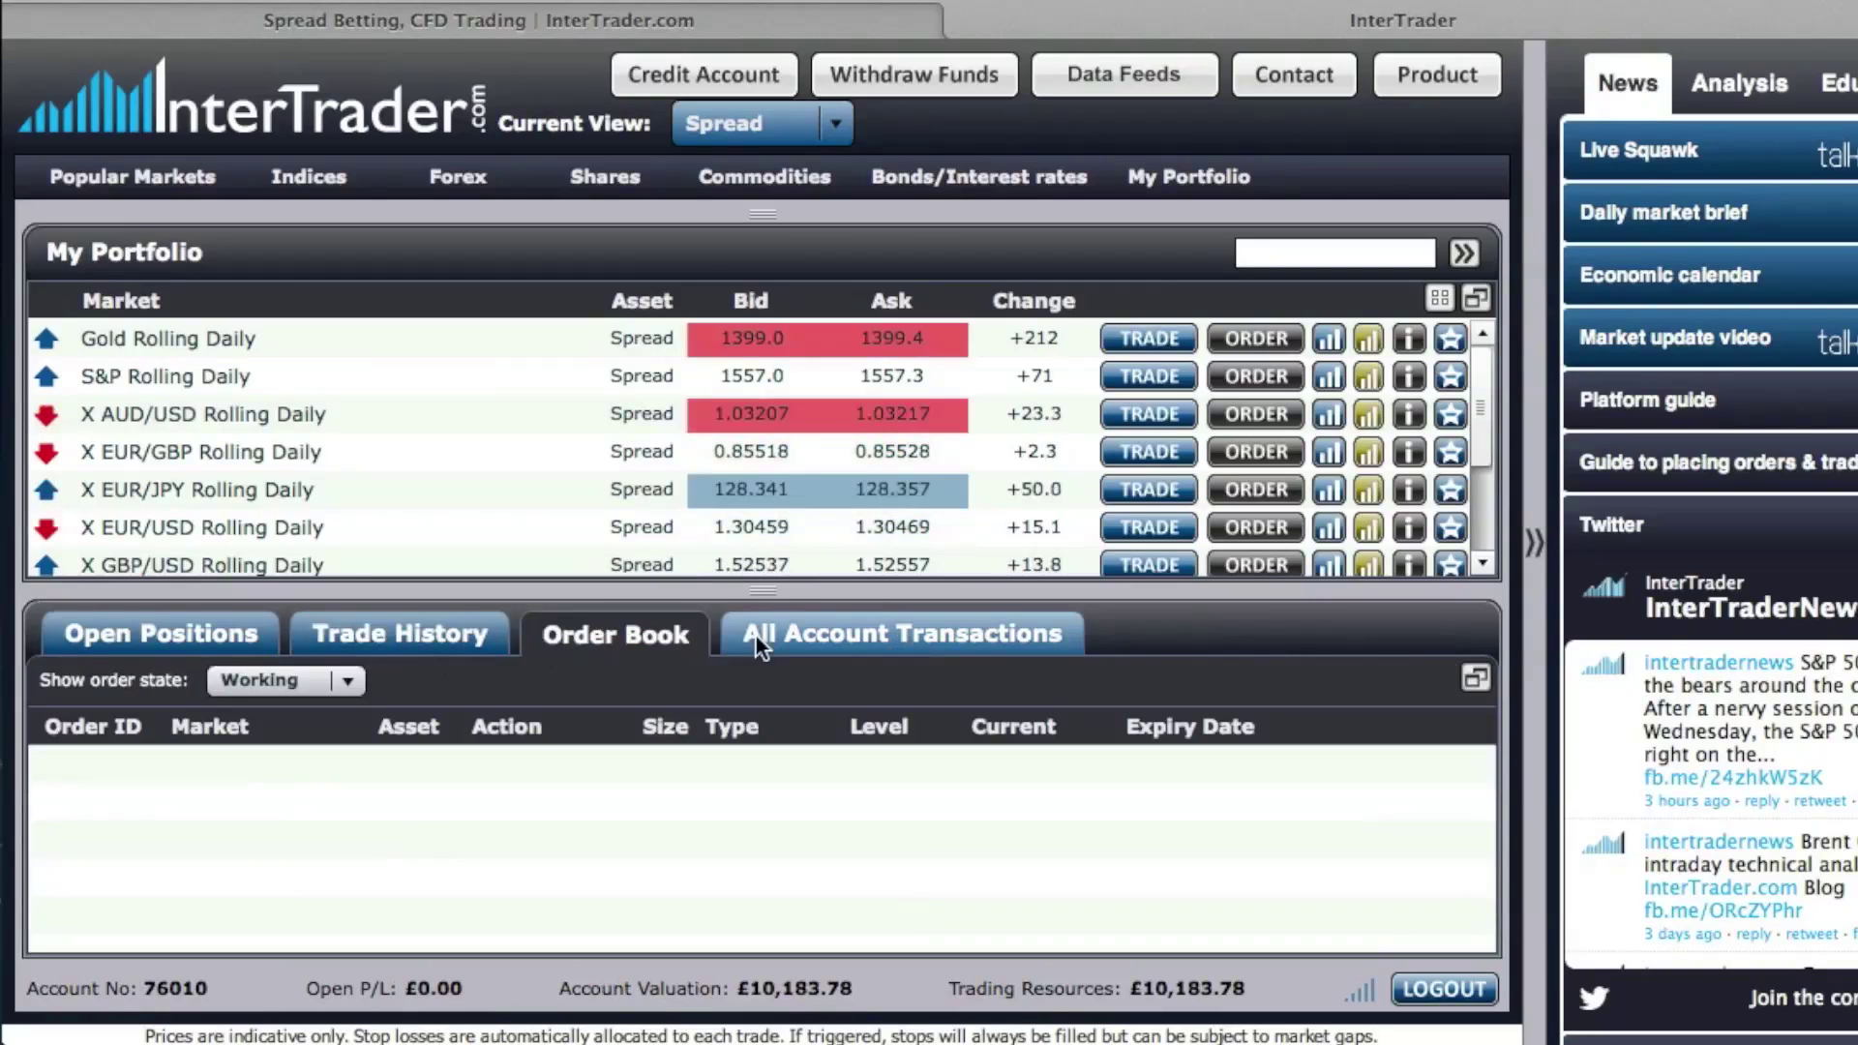
click(824, 634)
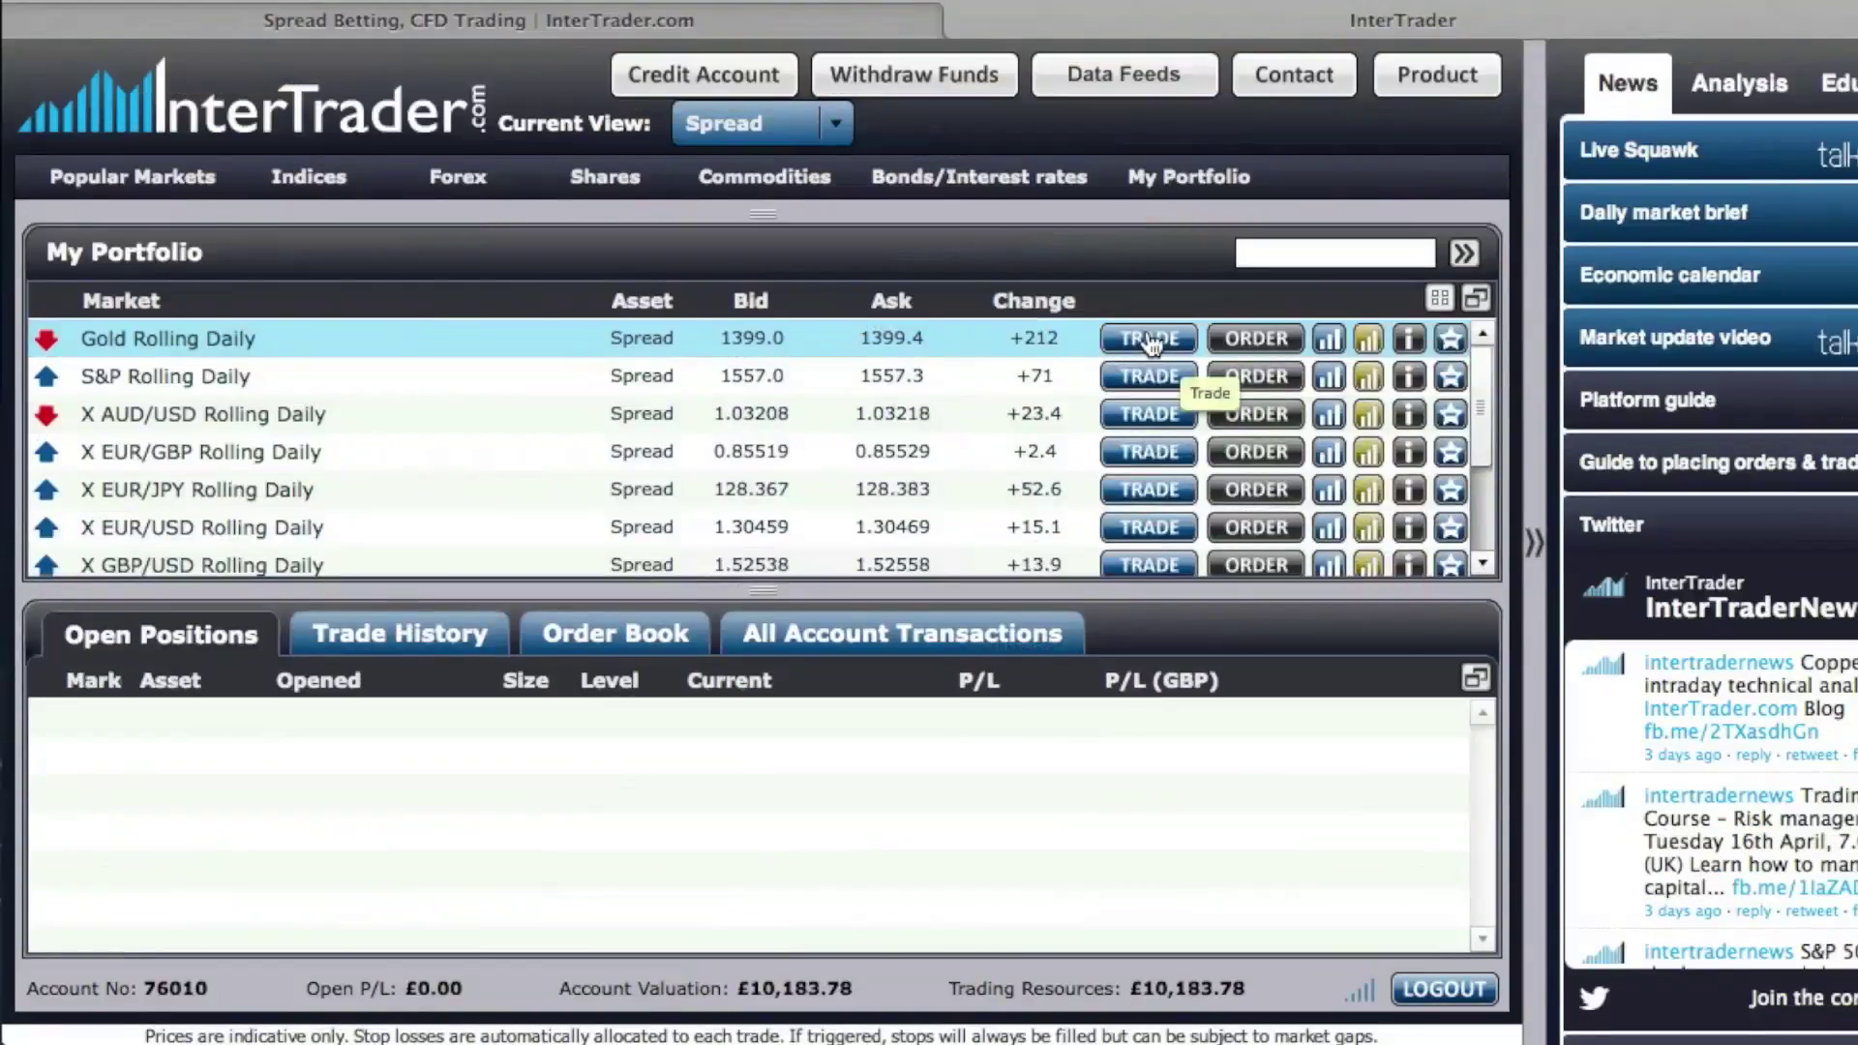
- Buy 1 Gold Rolling Daily with a 40-point stop and 100-point limit, then close the ticket
click(1151, 341)
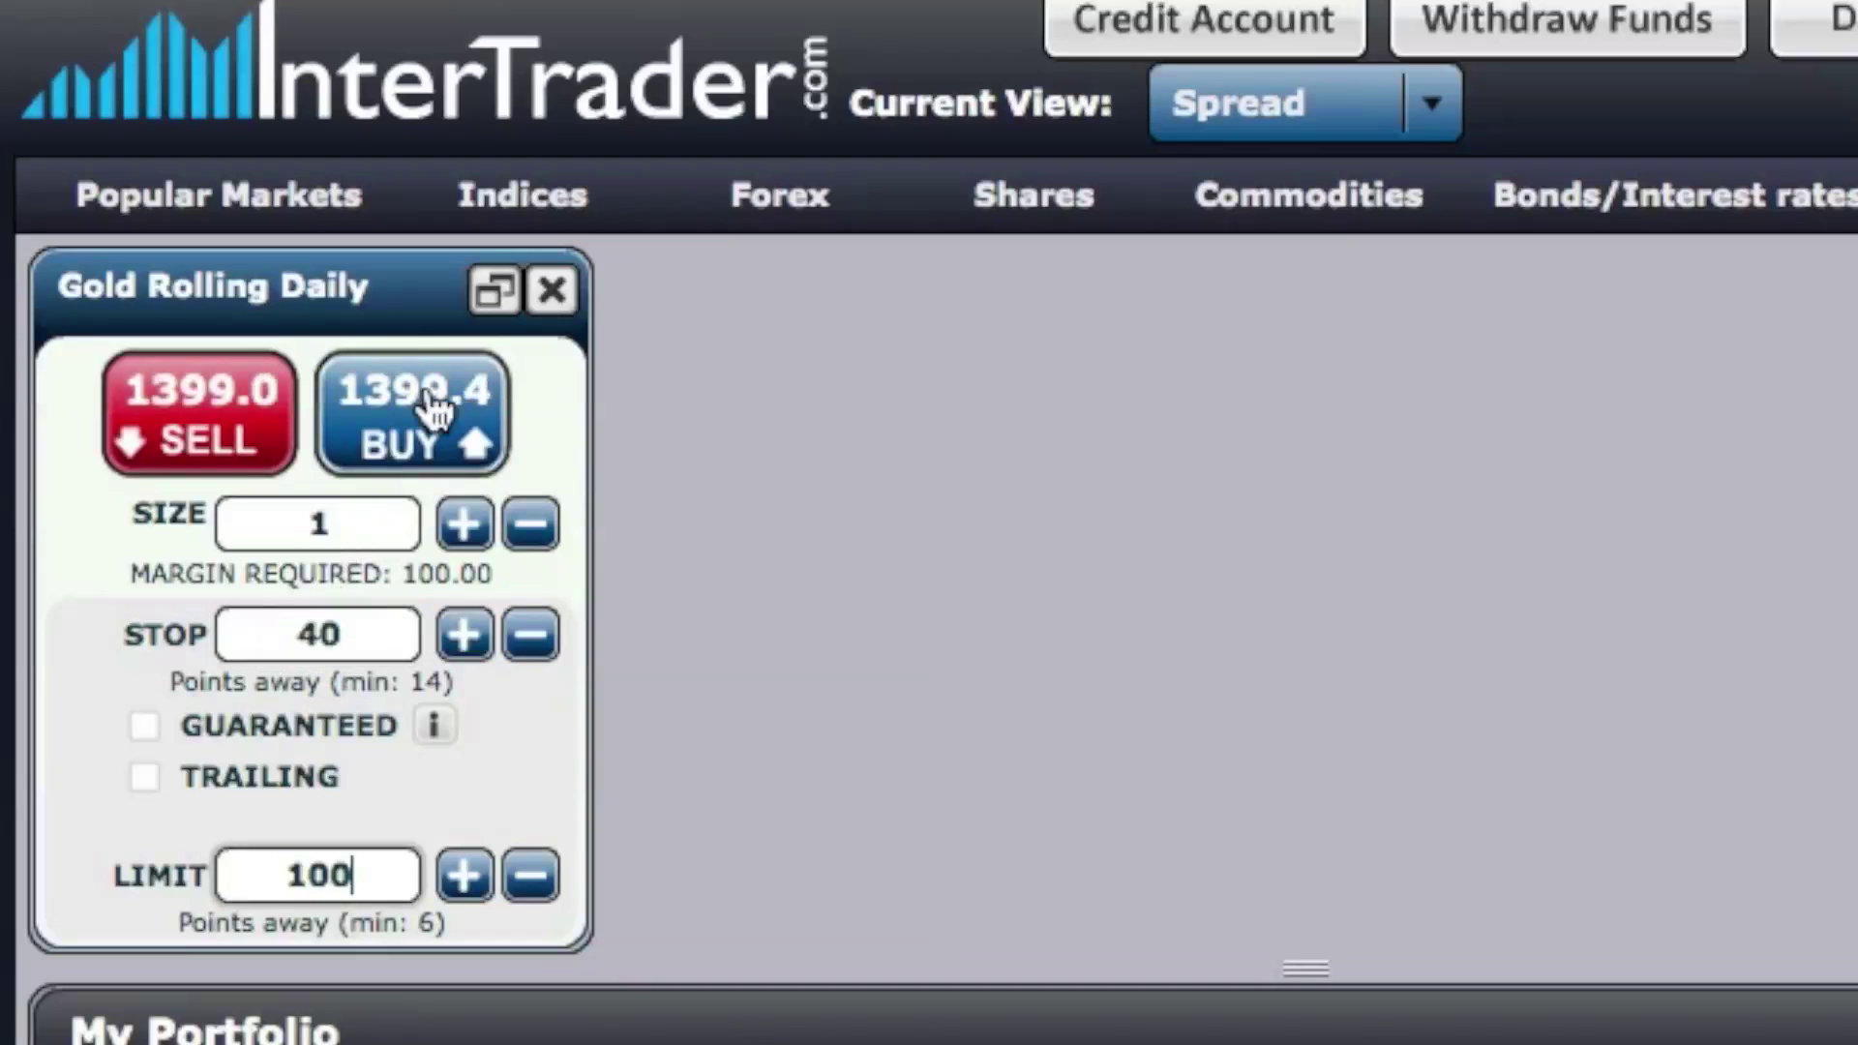
click(430, 406)
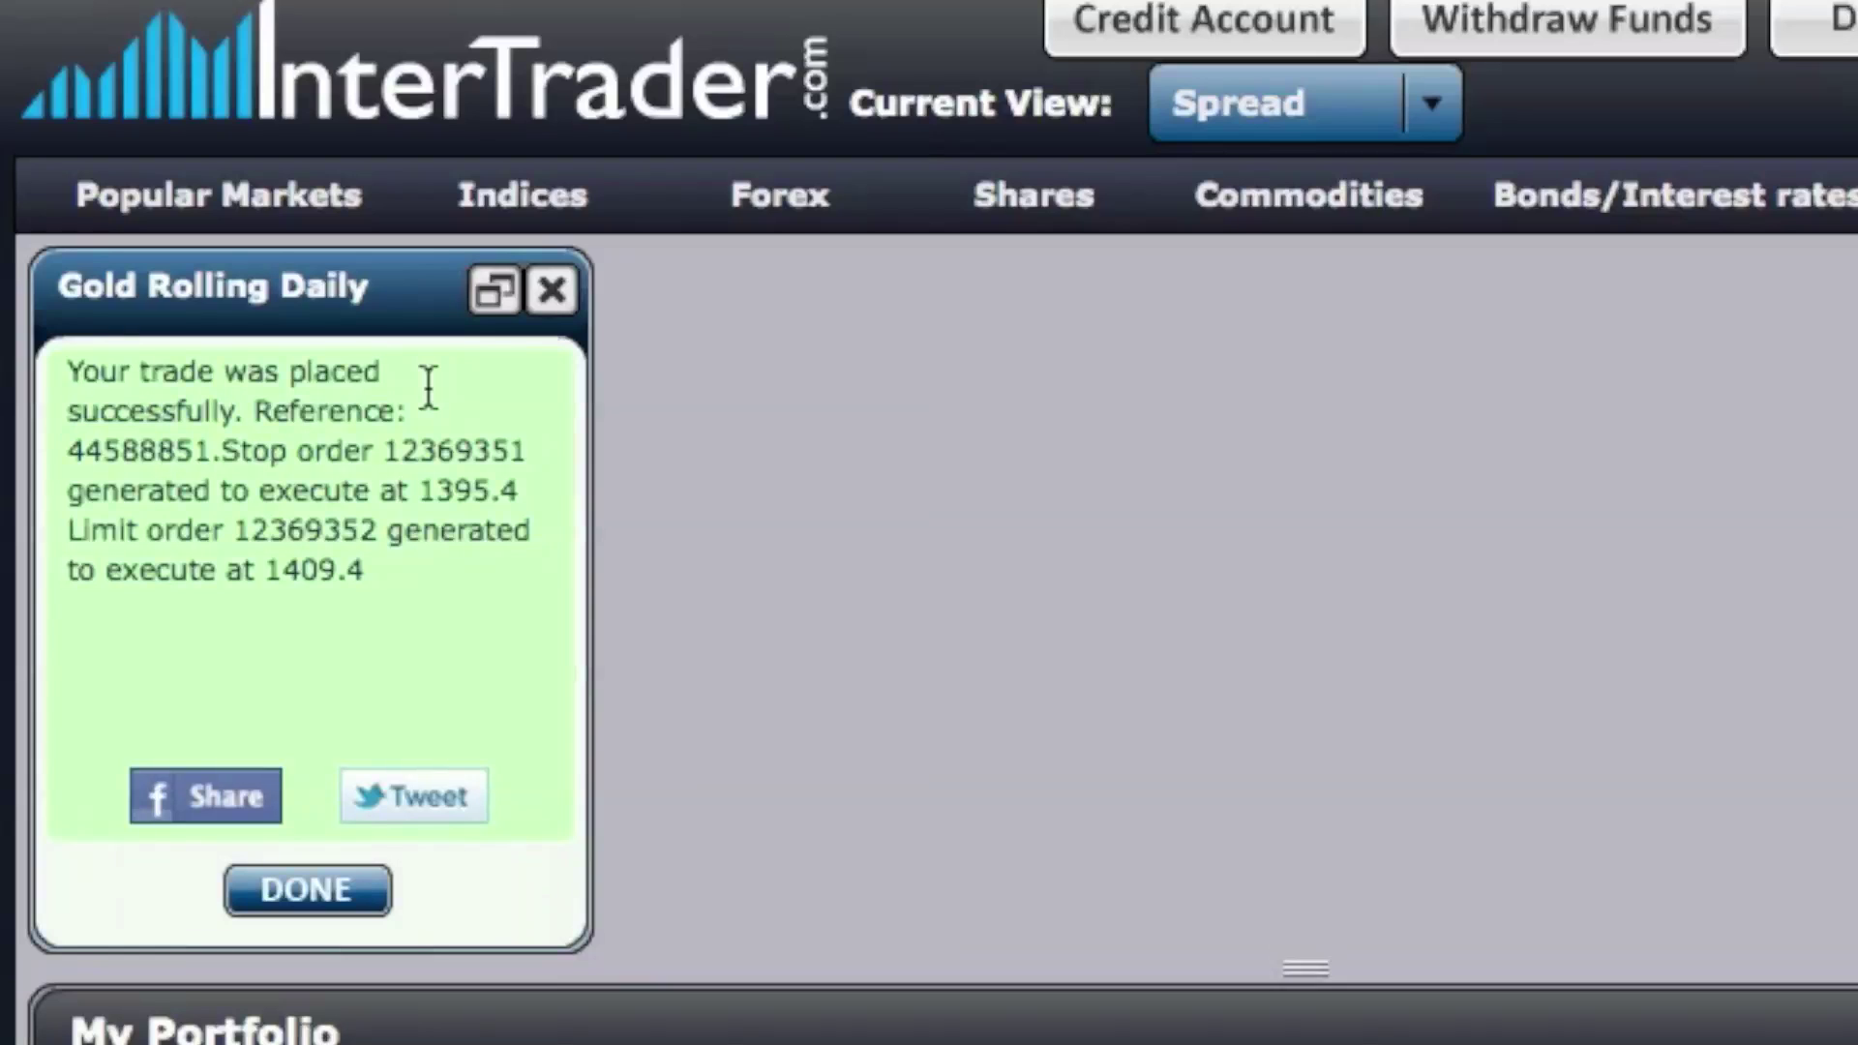
click(303, 890)
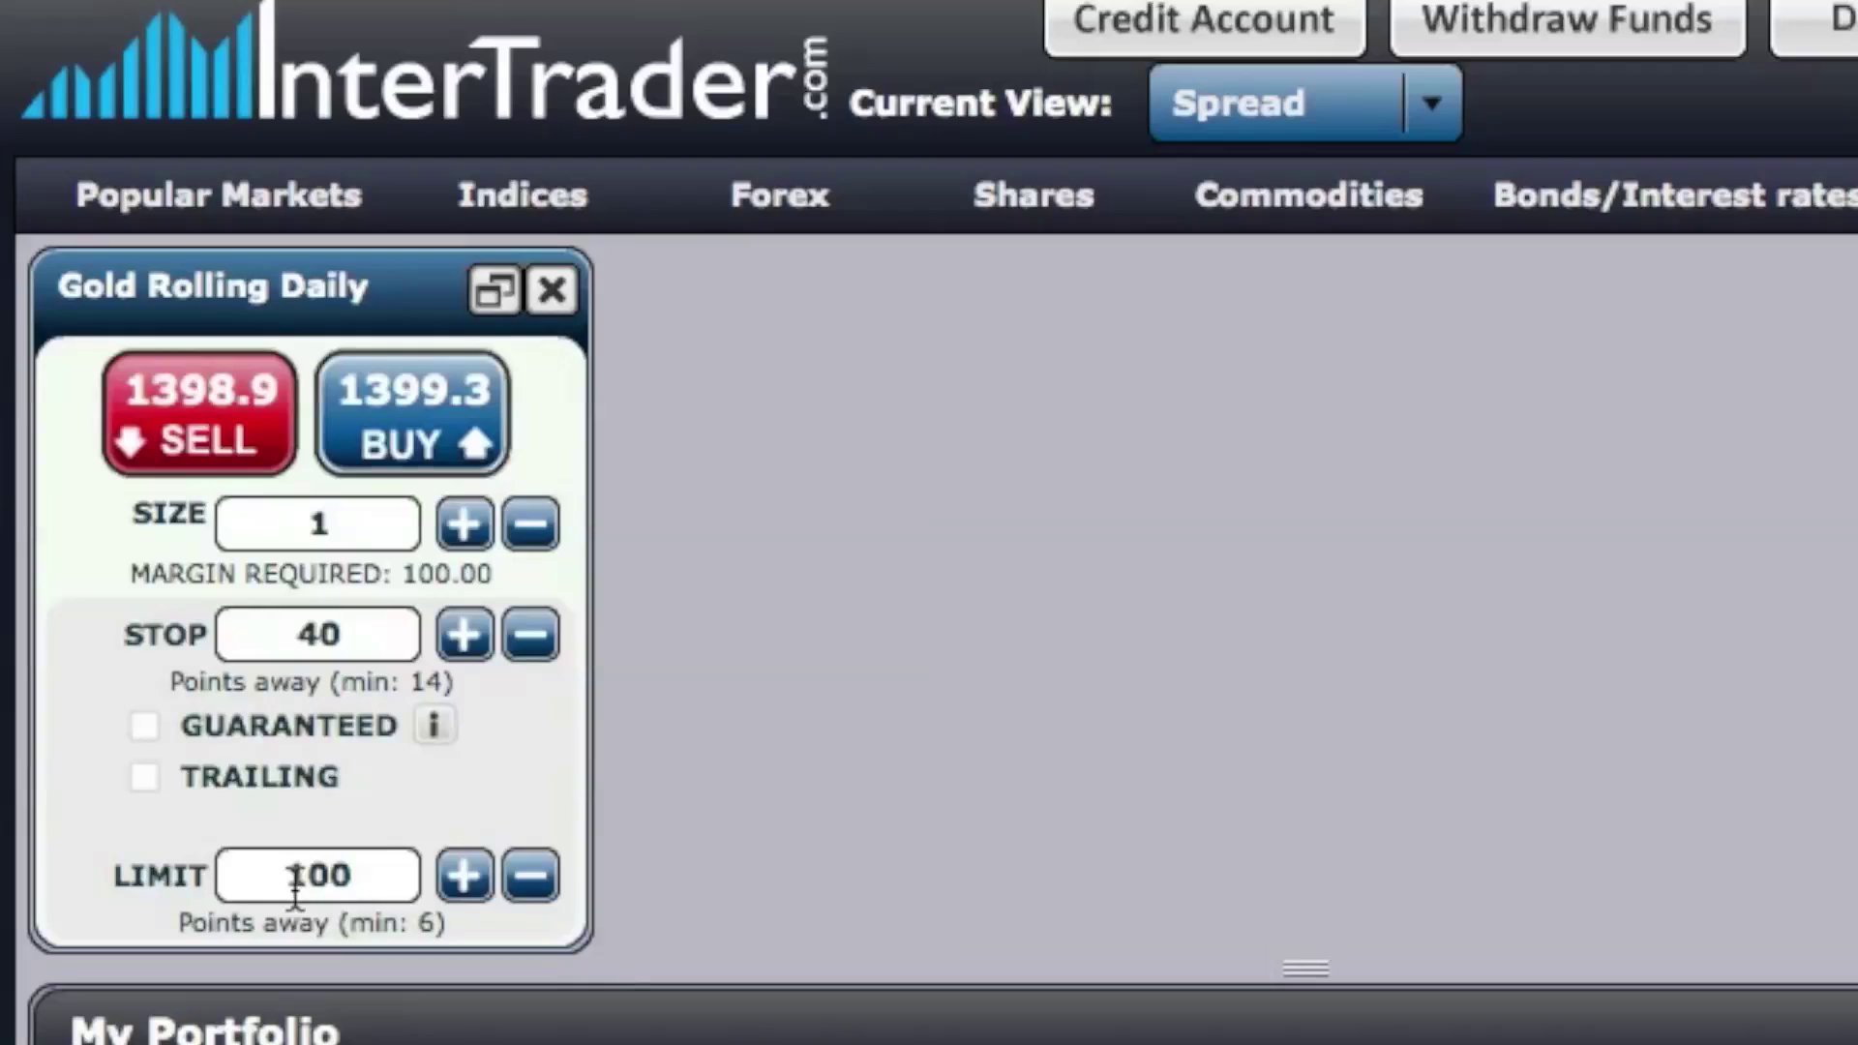
click(552, 289)
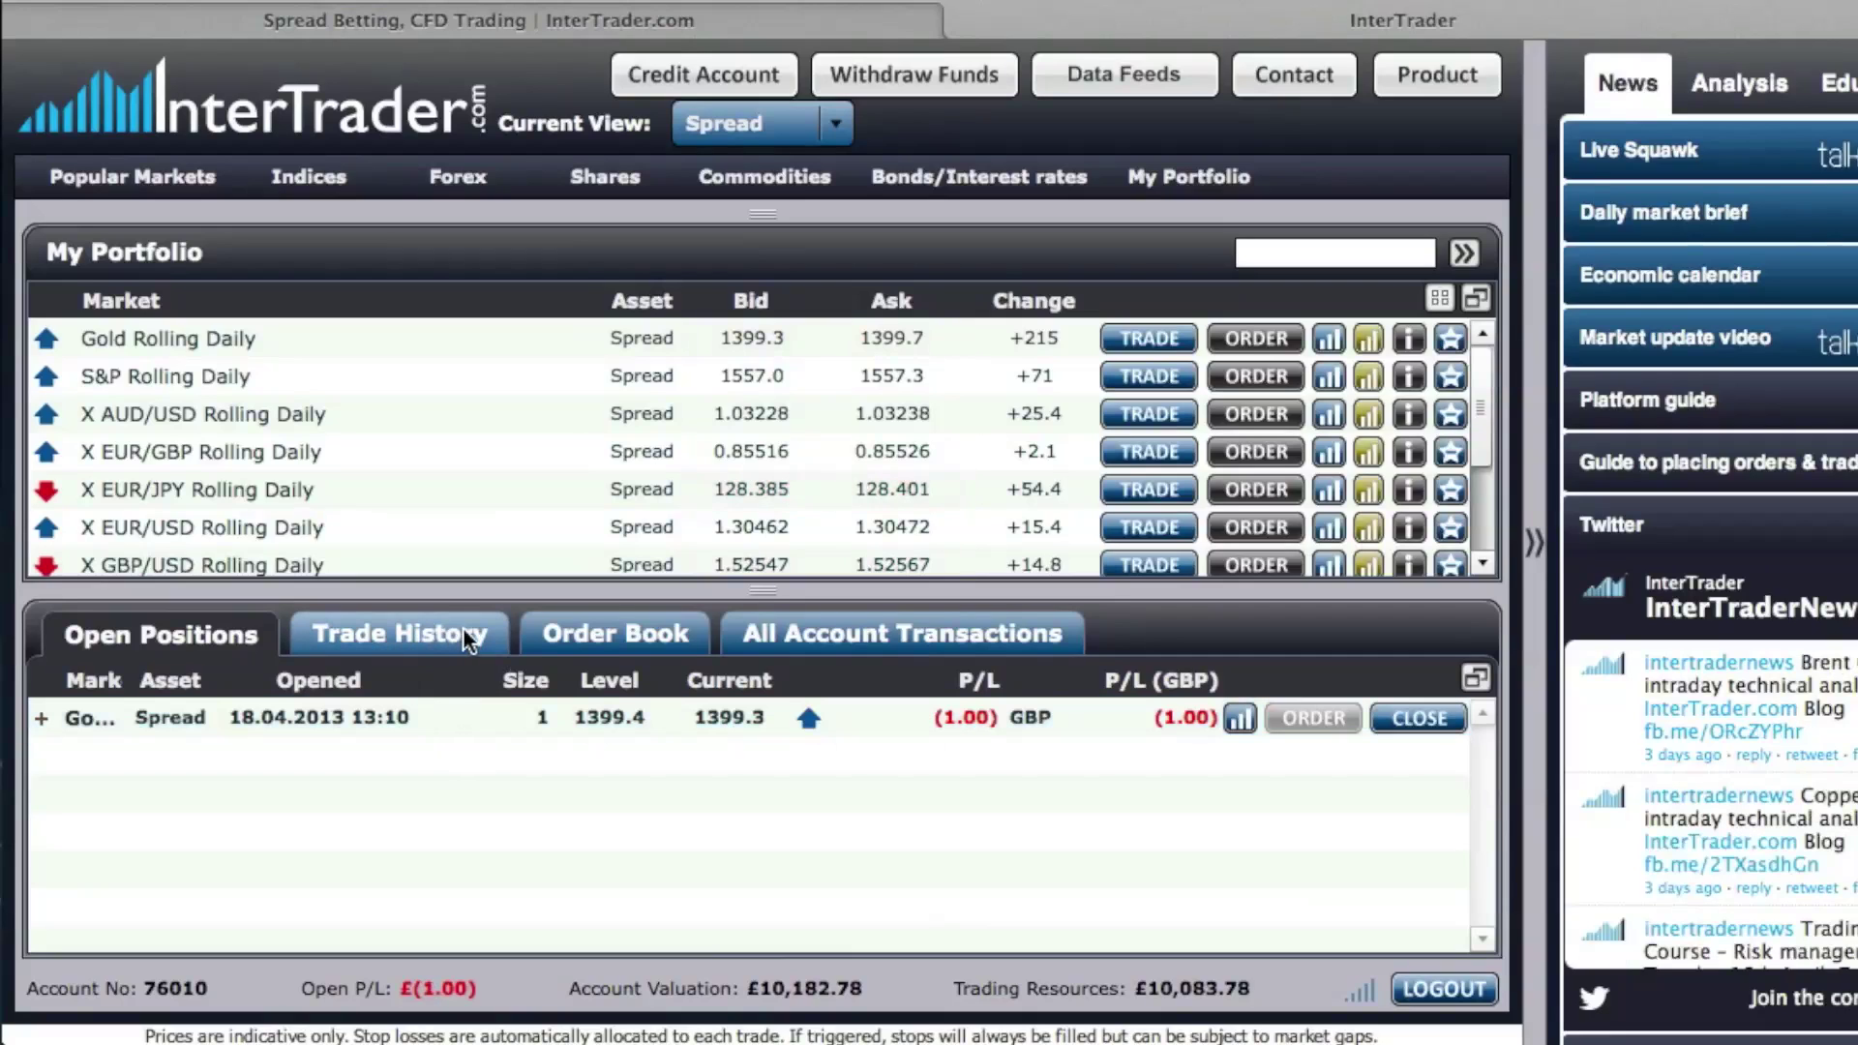
- Open the Order Book and start amending the Gold stop order at 1395.4
click(573, 634)
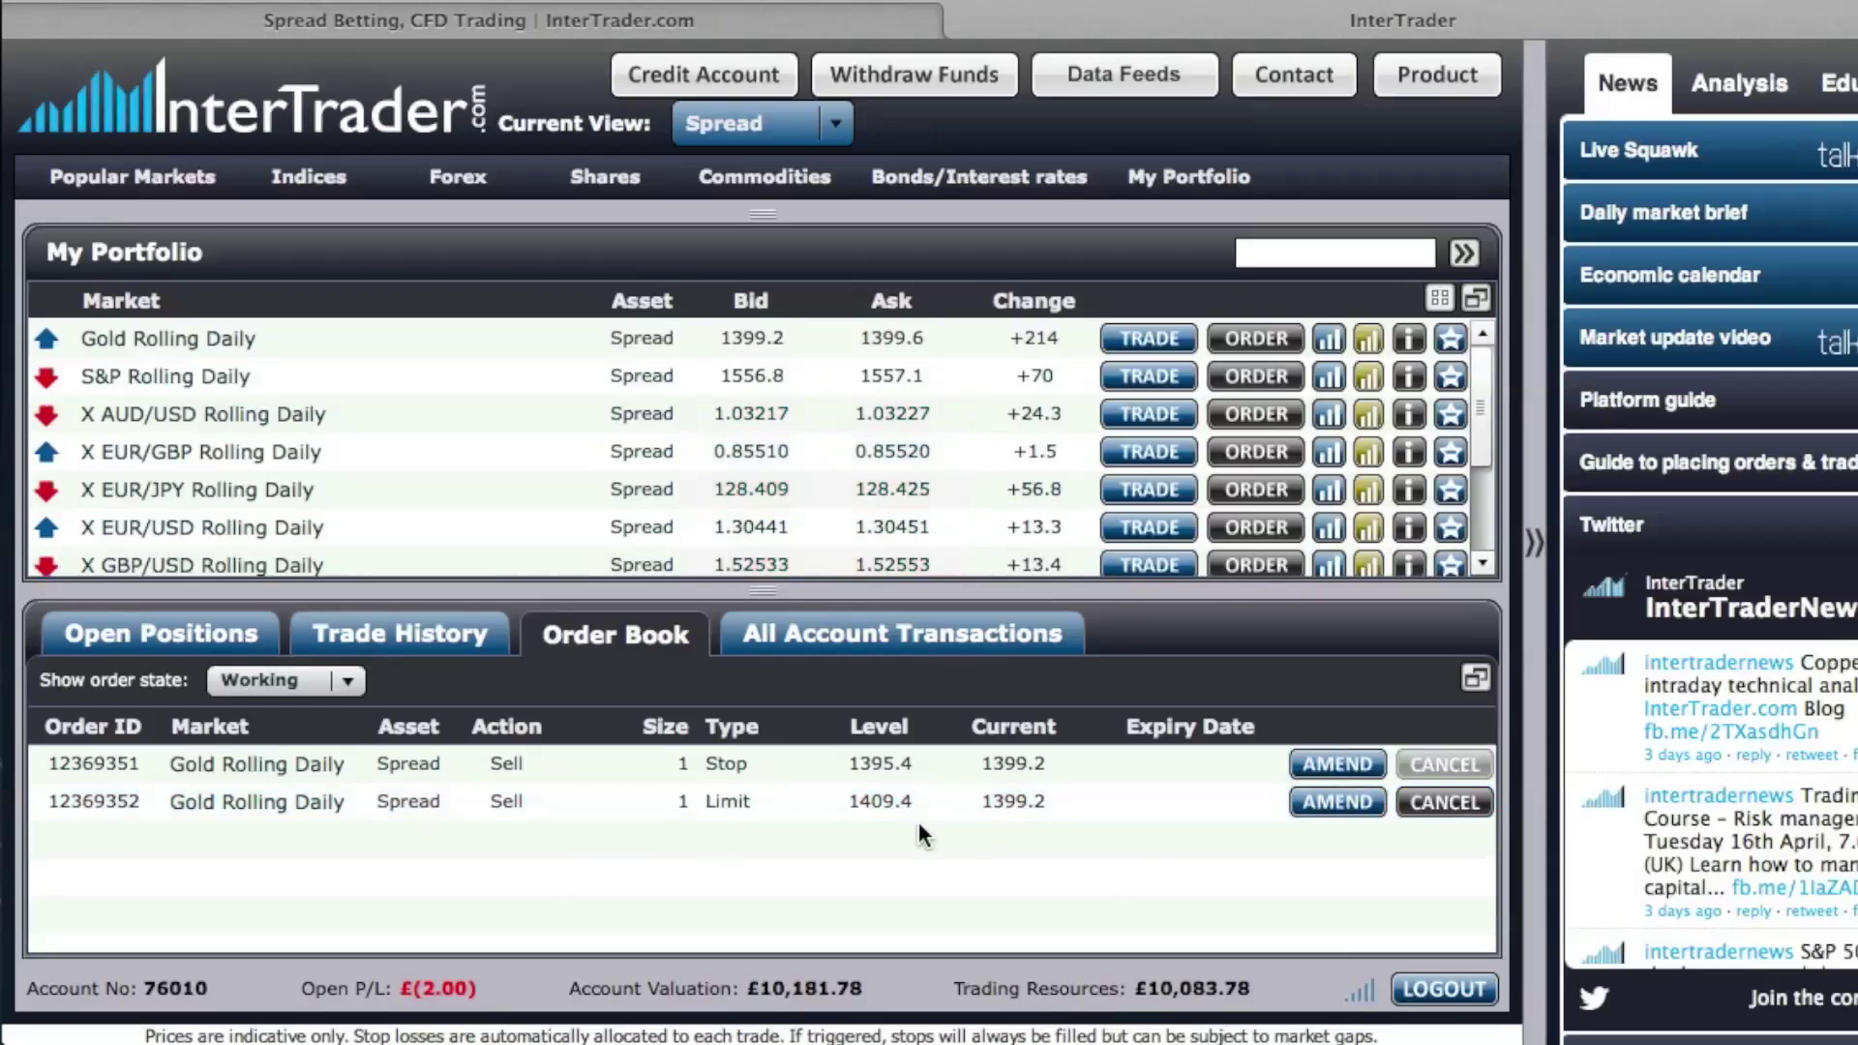
click(1335, 766)
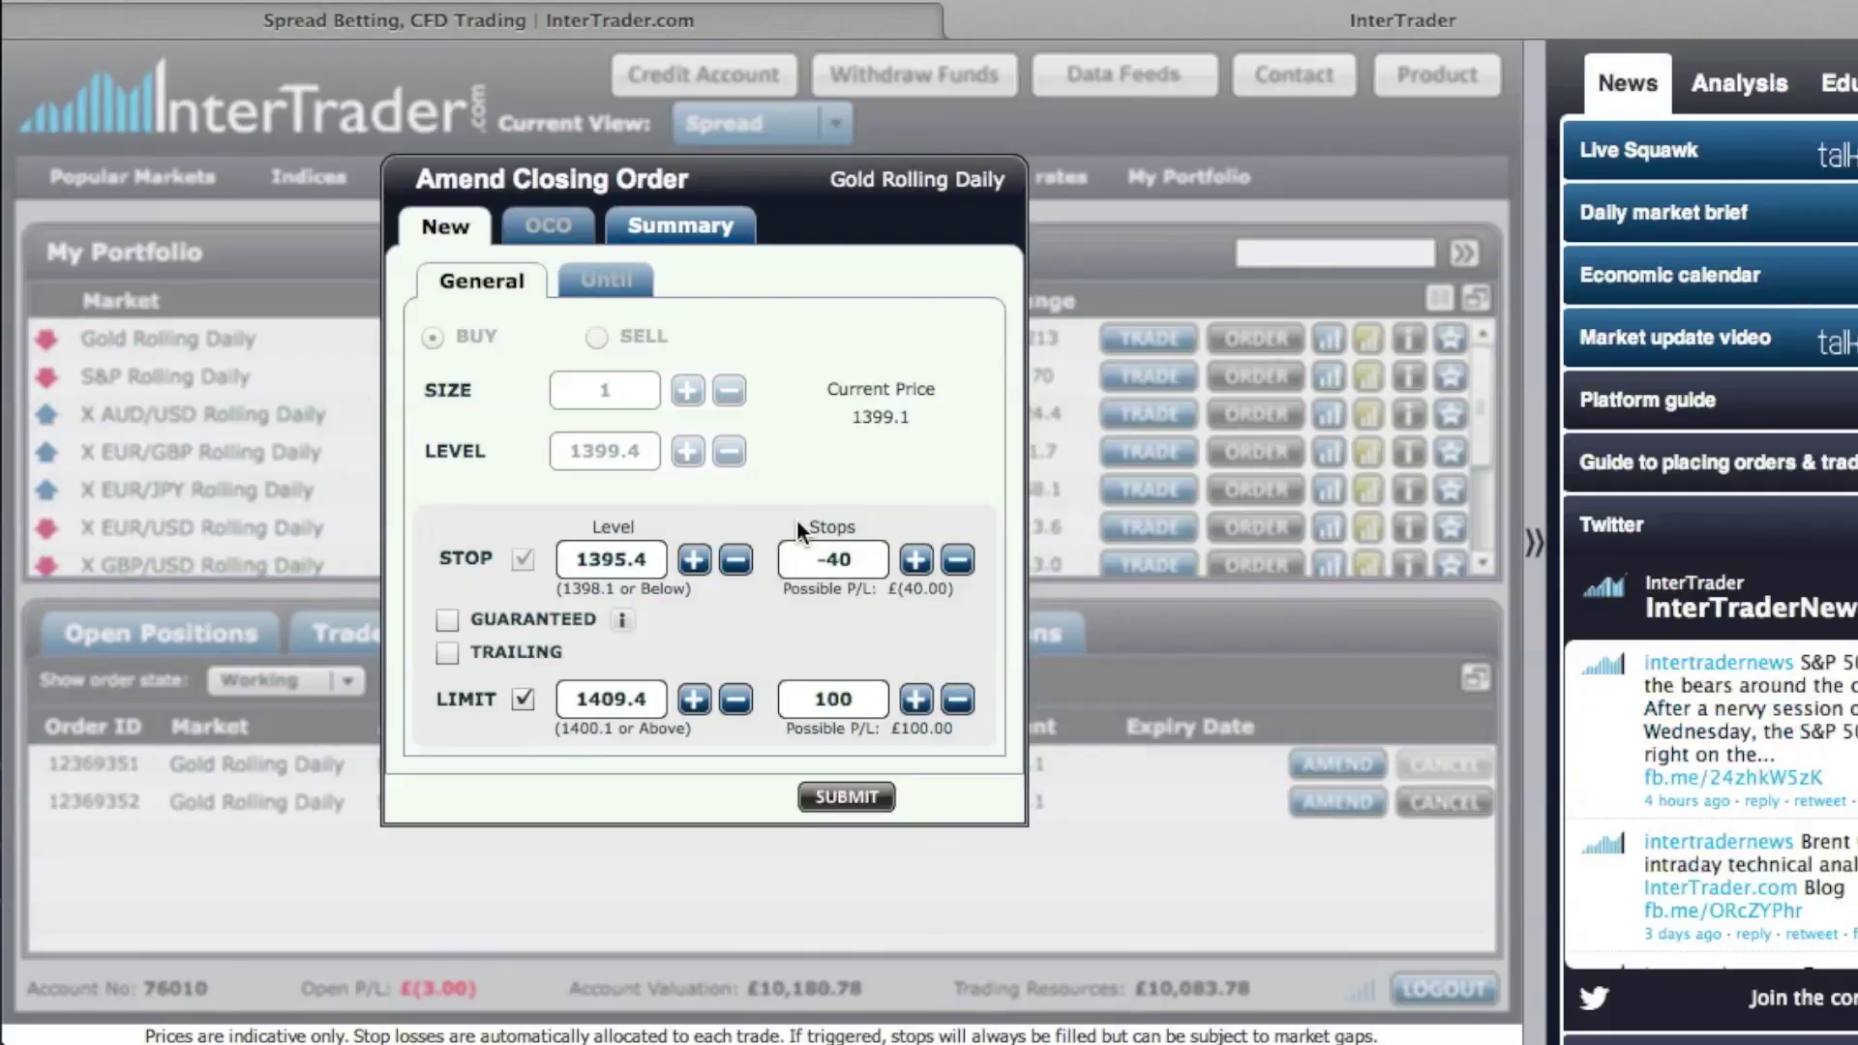
- Try the guaranteed and trailing stop options, cancel the amendment, and show Cancelled orders
click(451, 623)
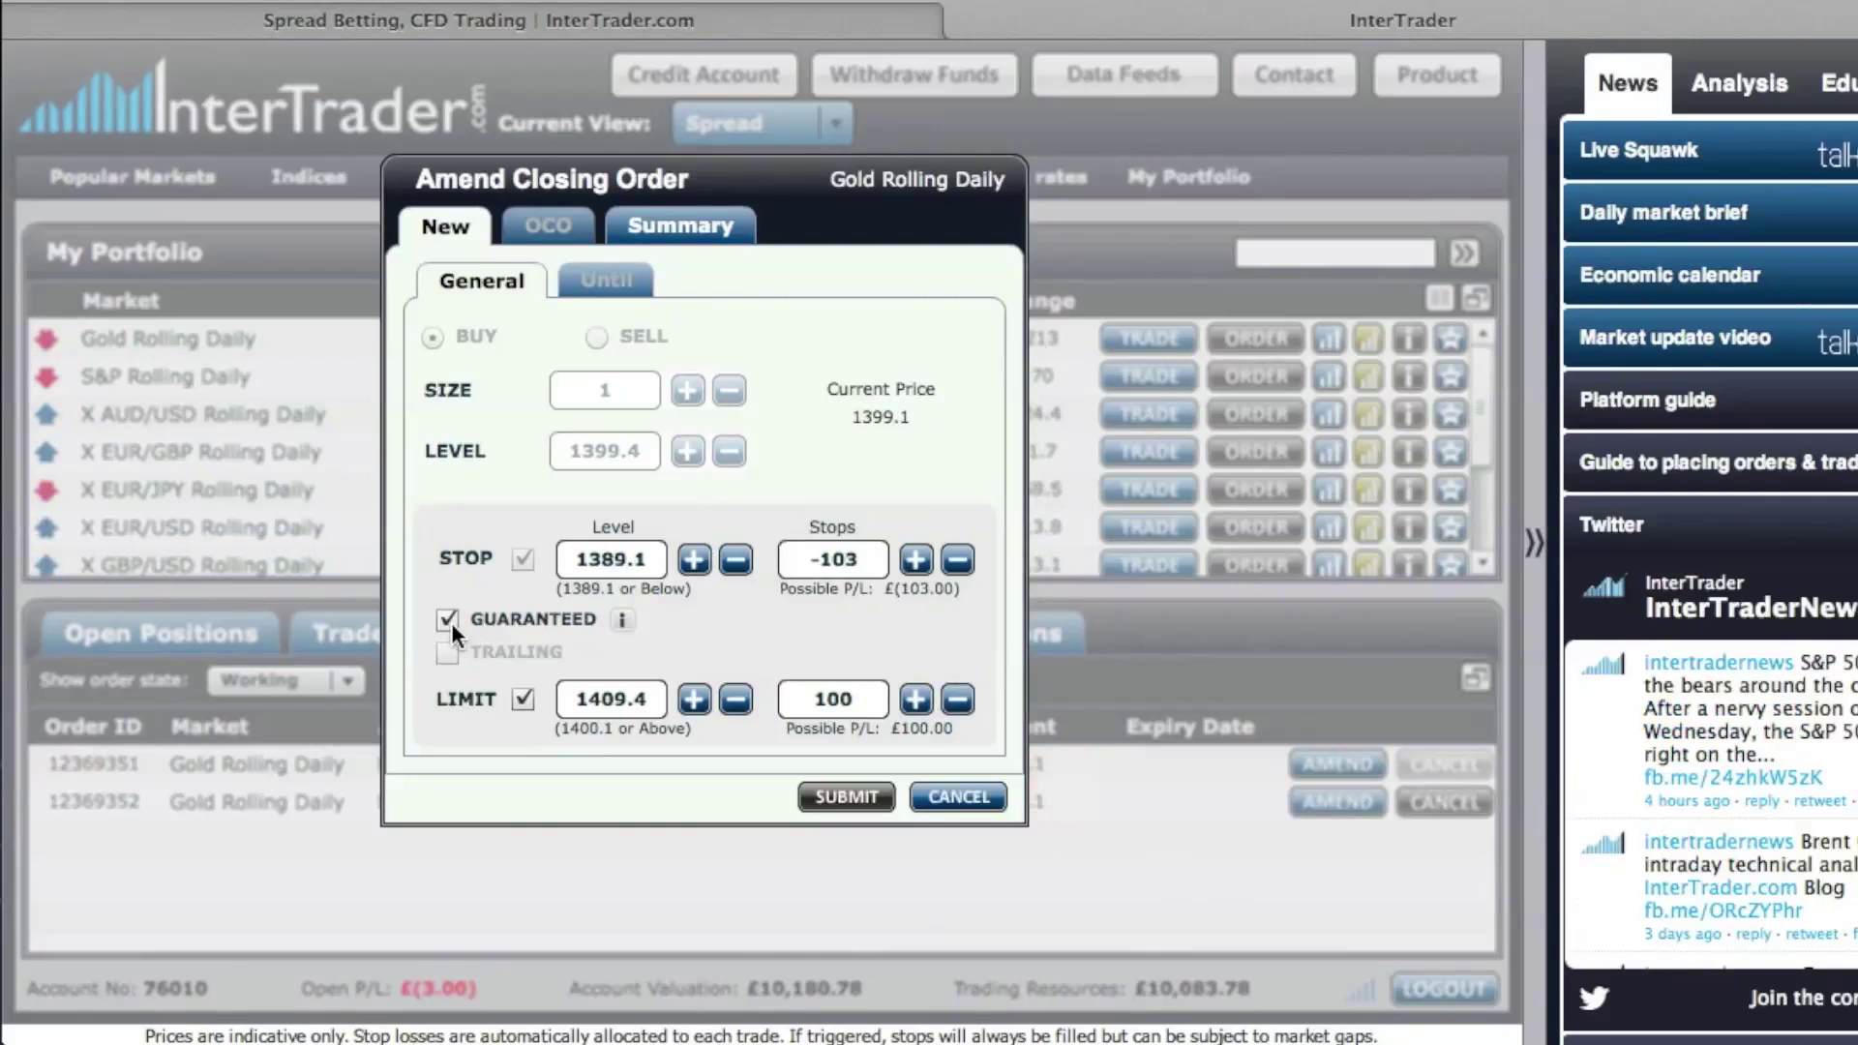
click(448, 620)
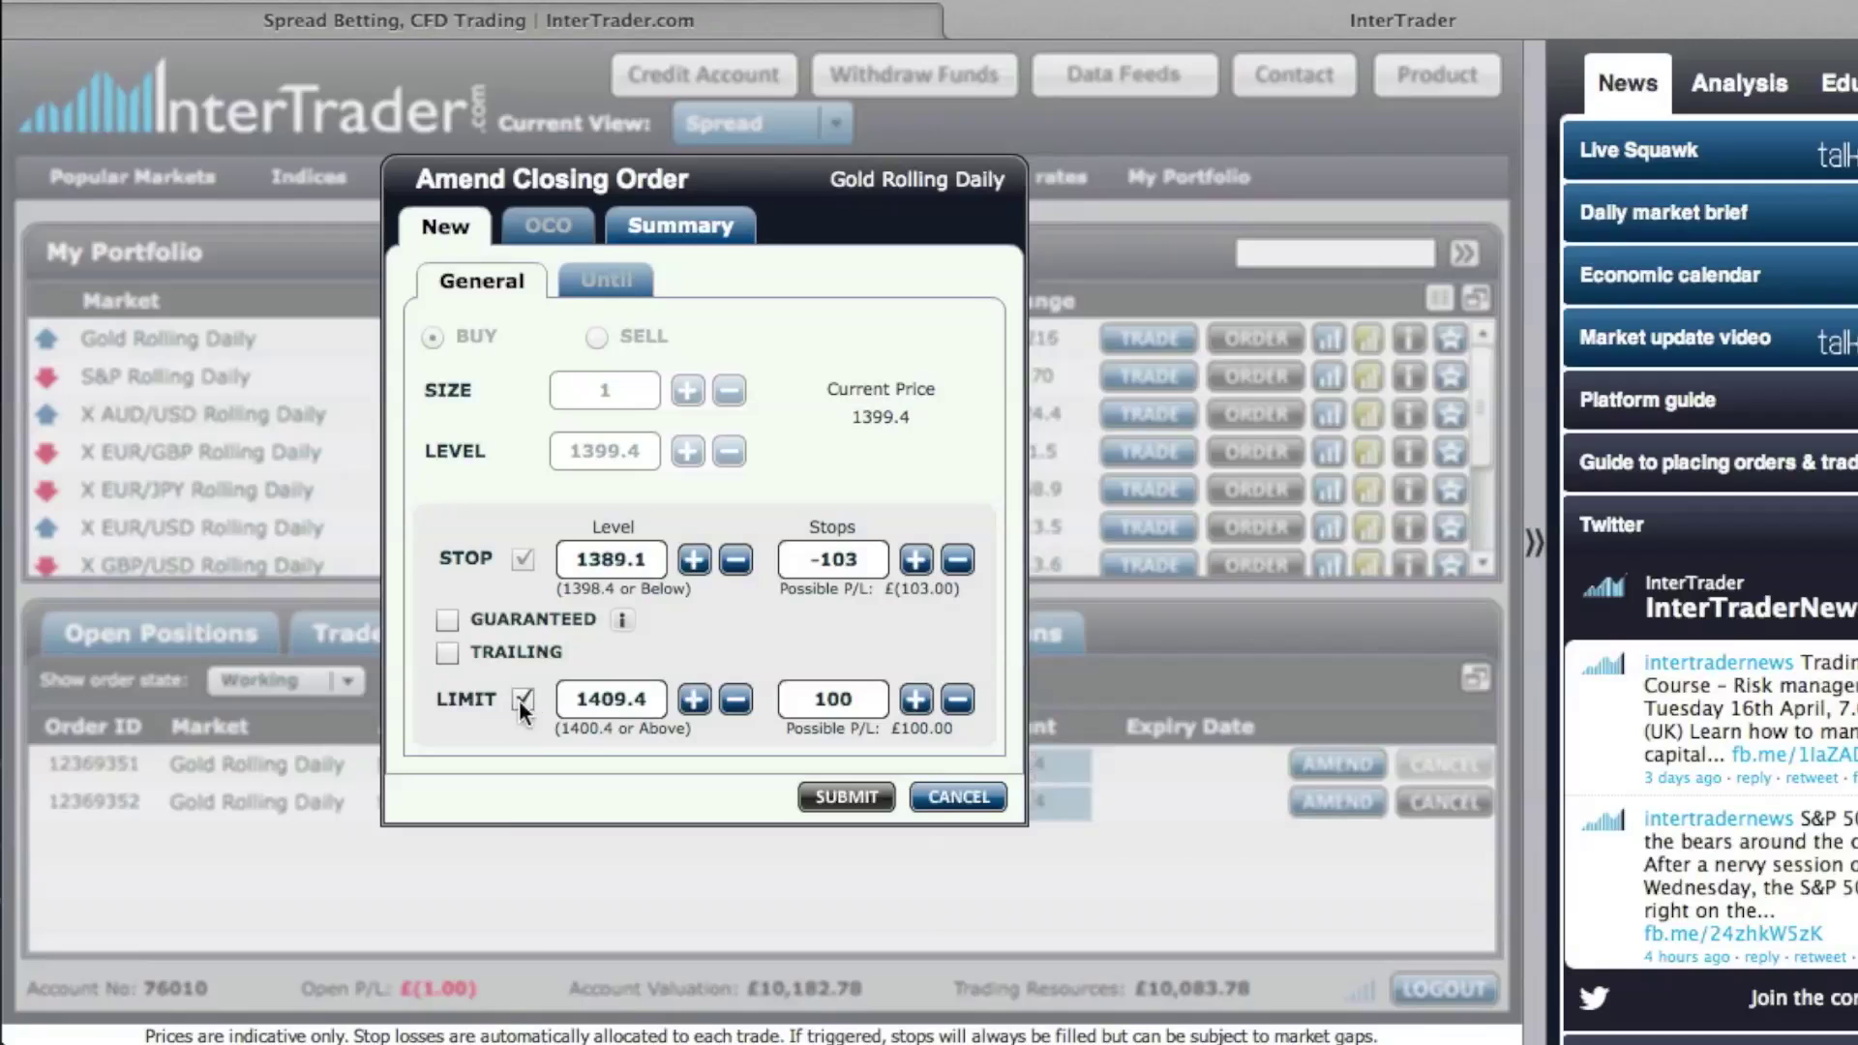
click(446, 652)
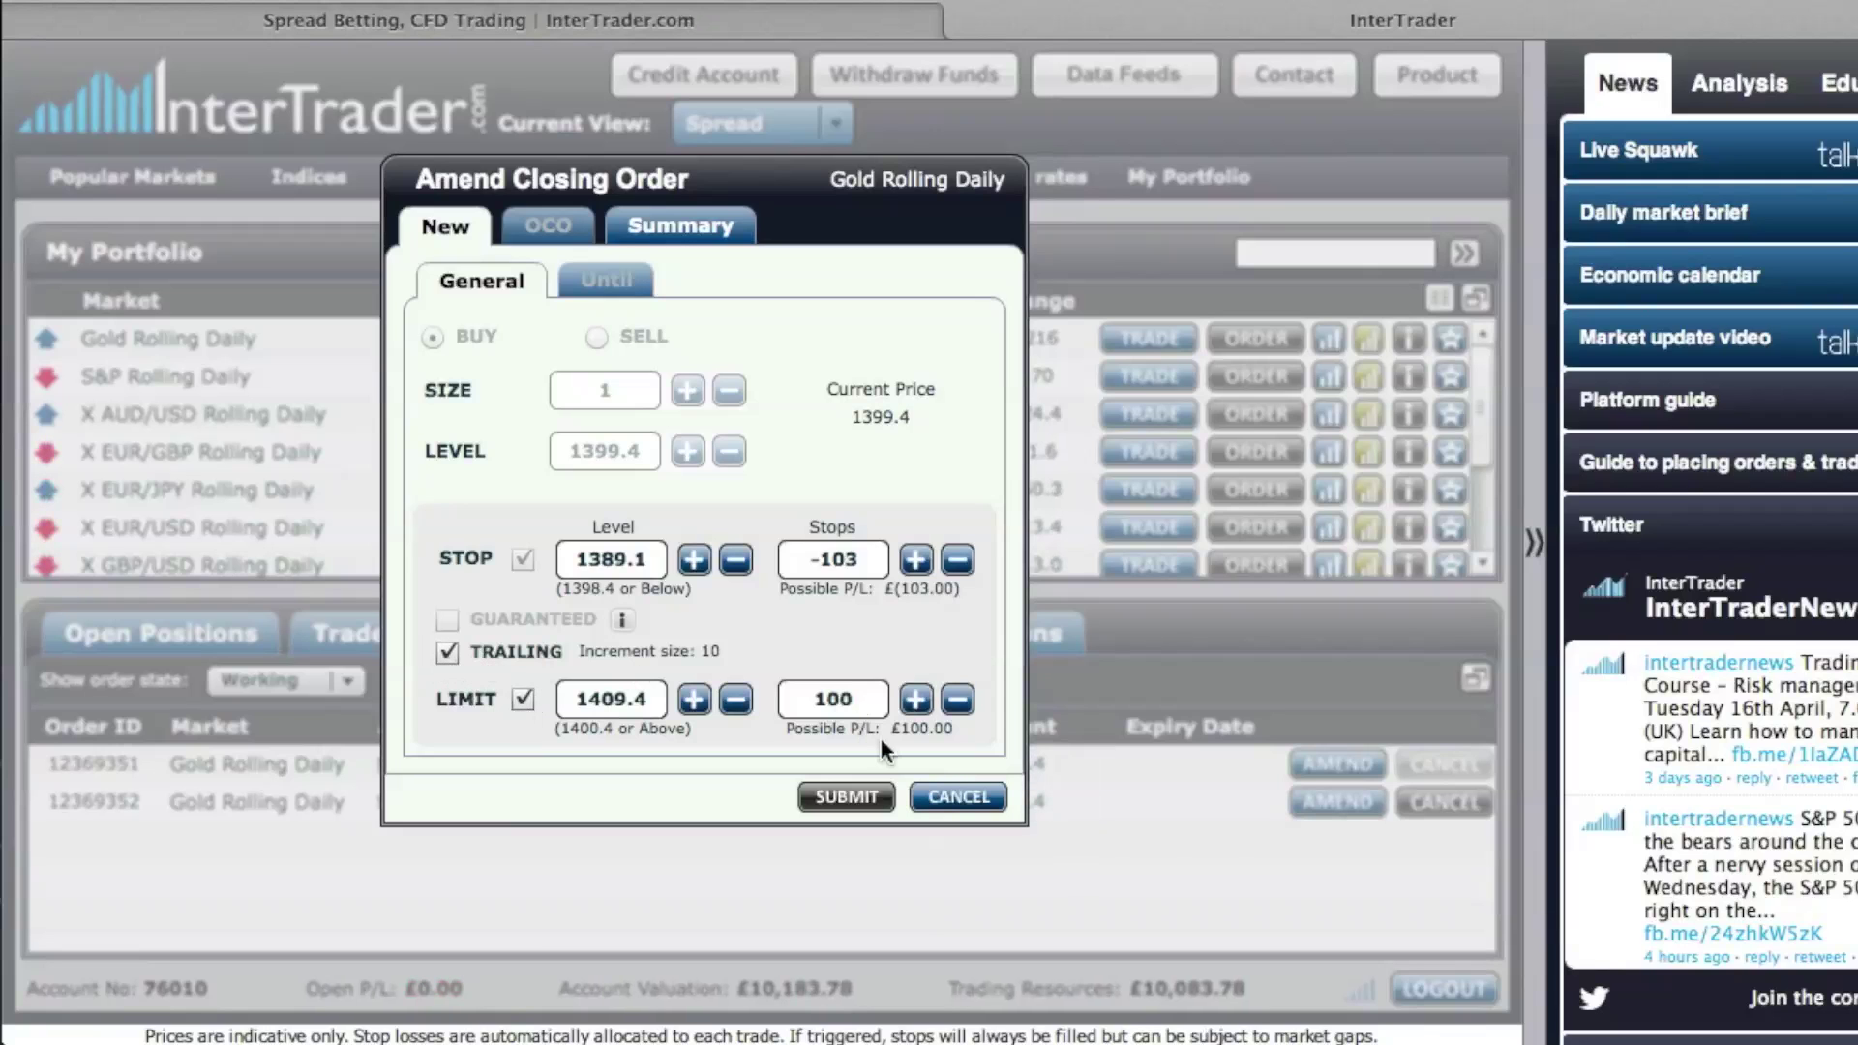
click(950, 798)
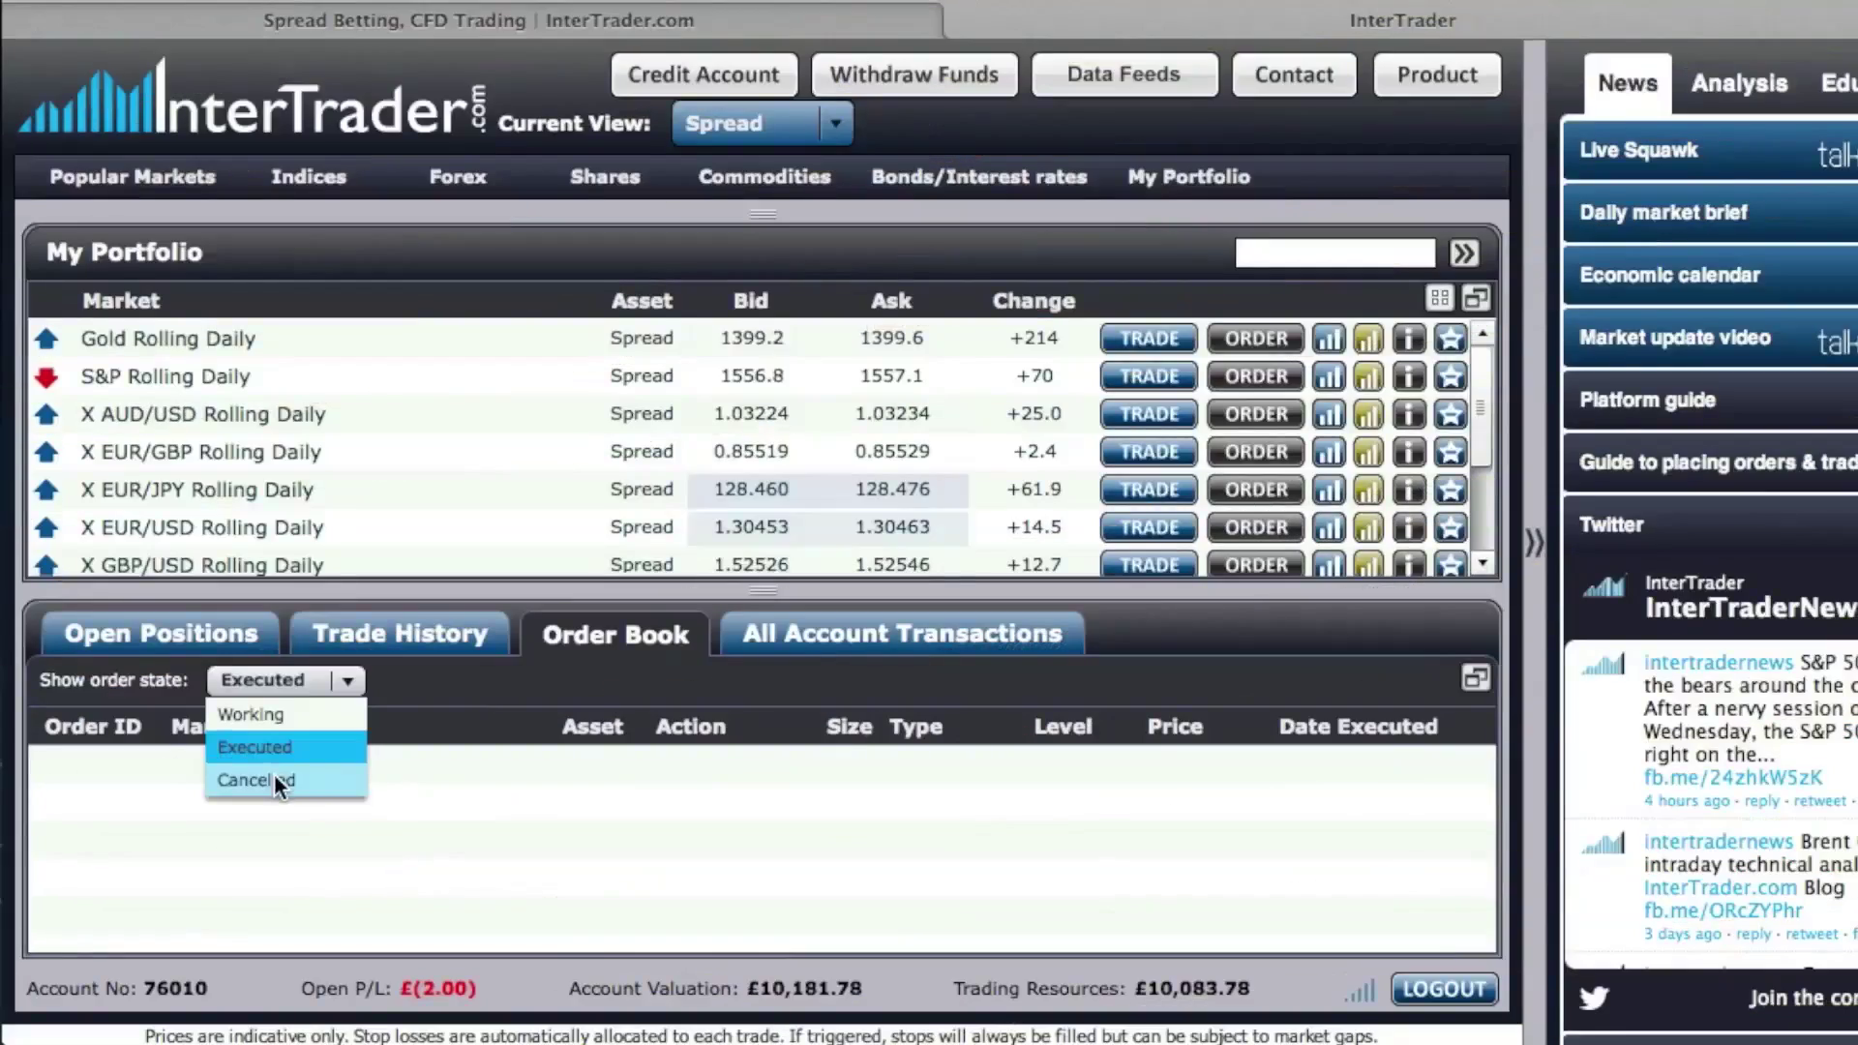
click(275, 774)
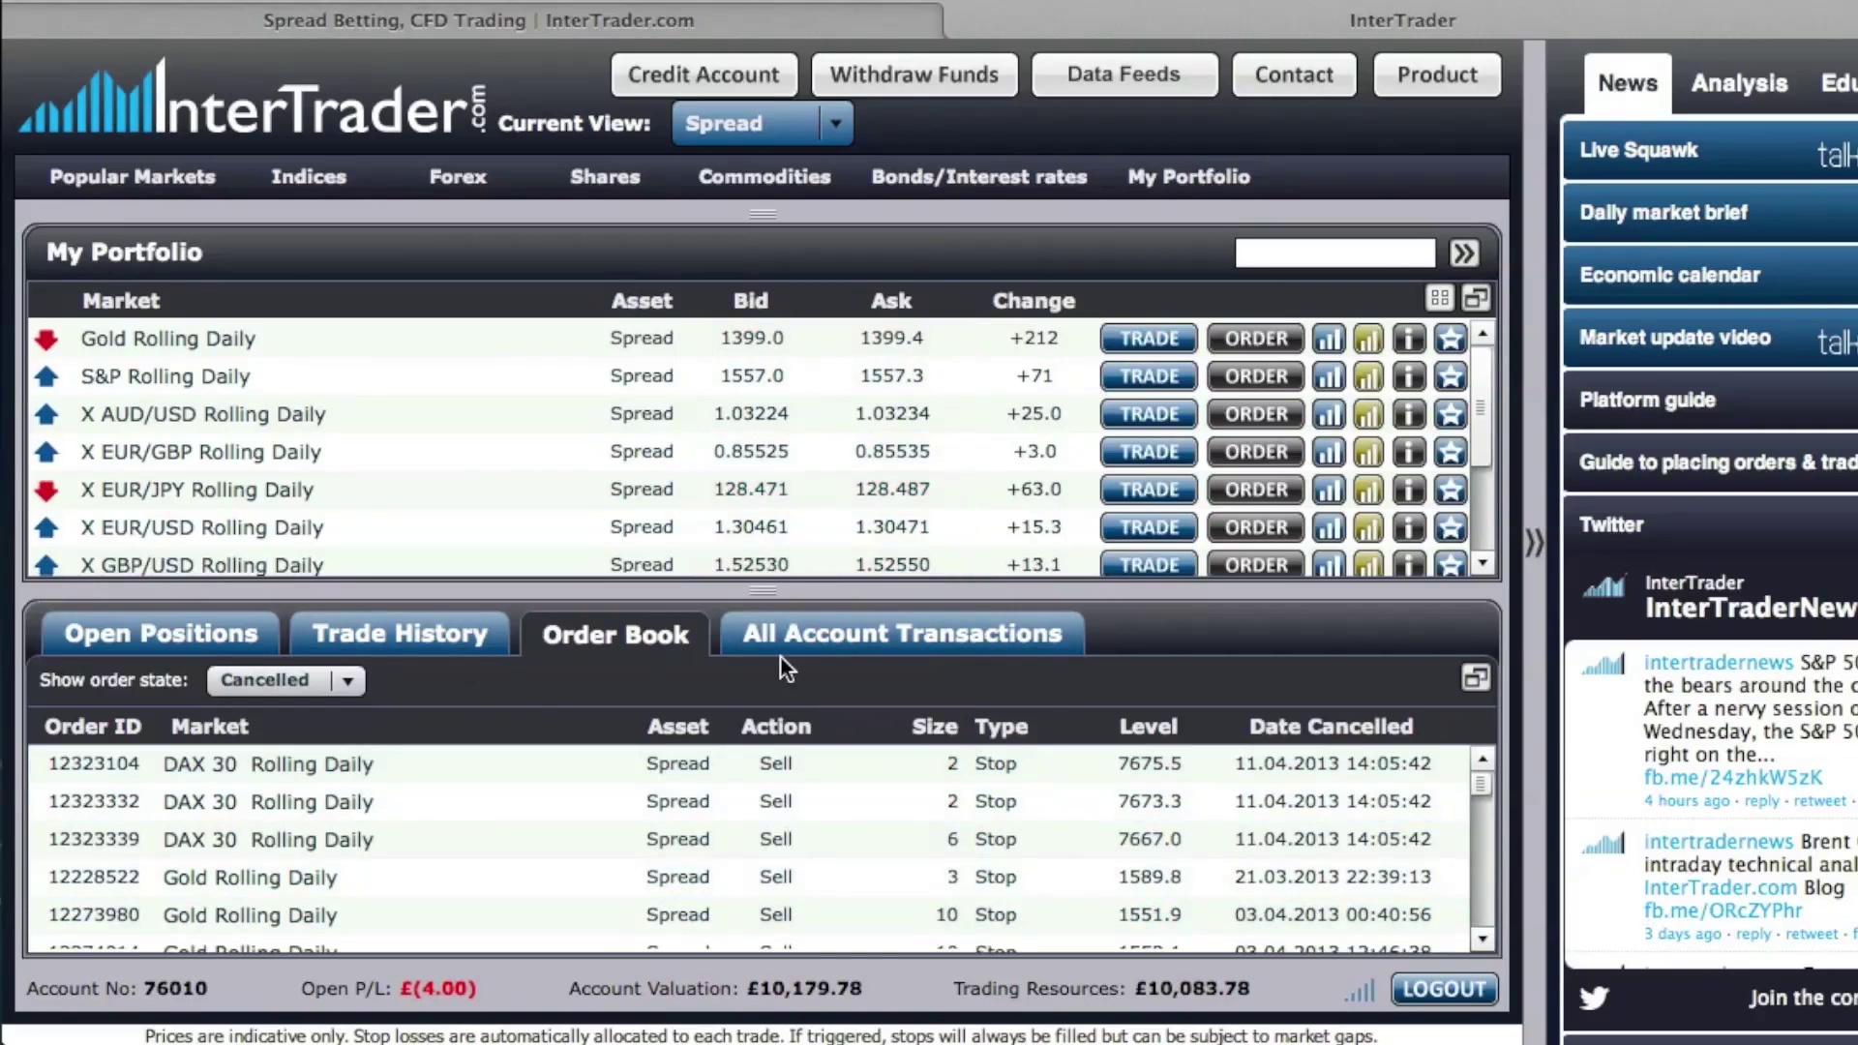
- View All Account Transactions, then the Trade History showing the Gold buy at 1399.4
click(776, 631)
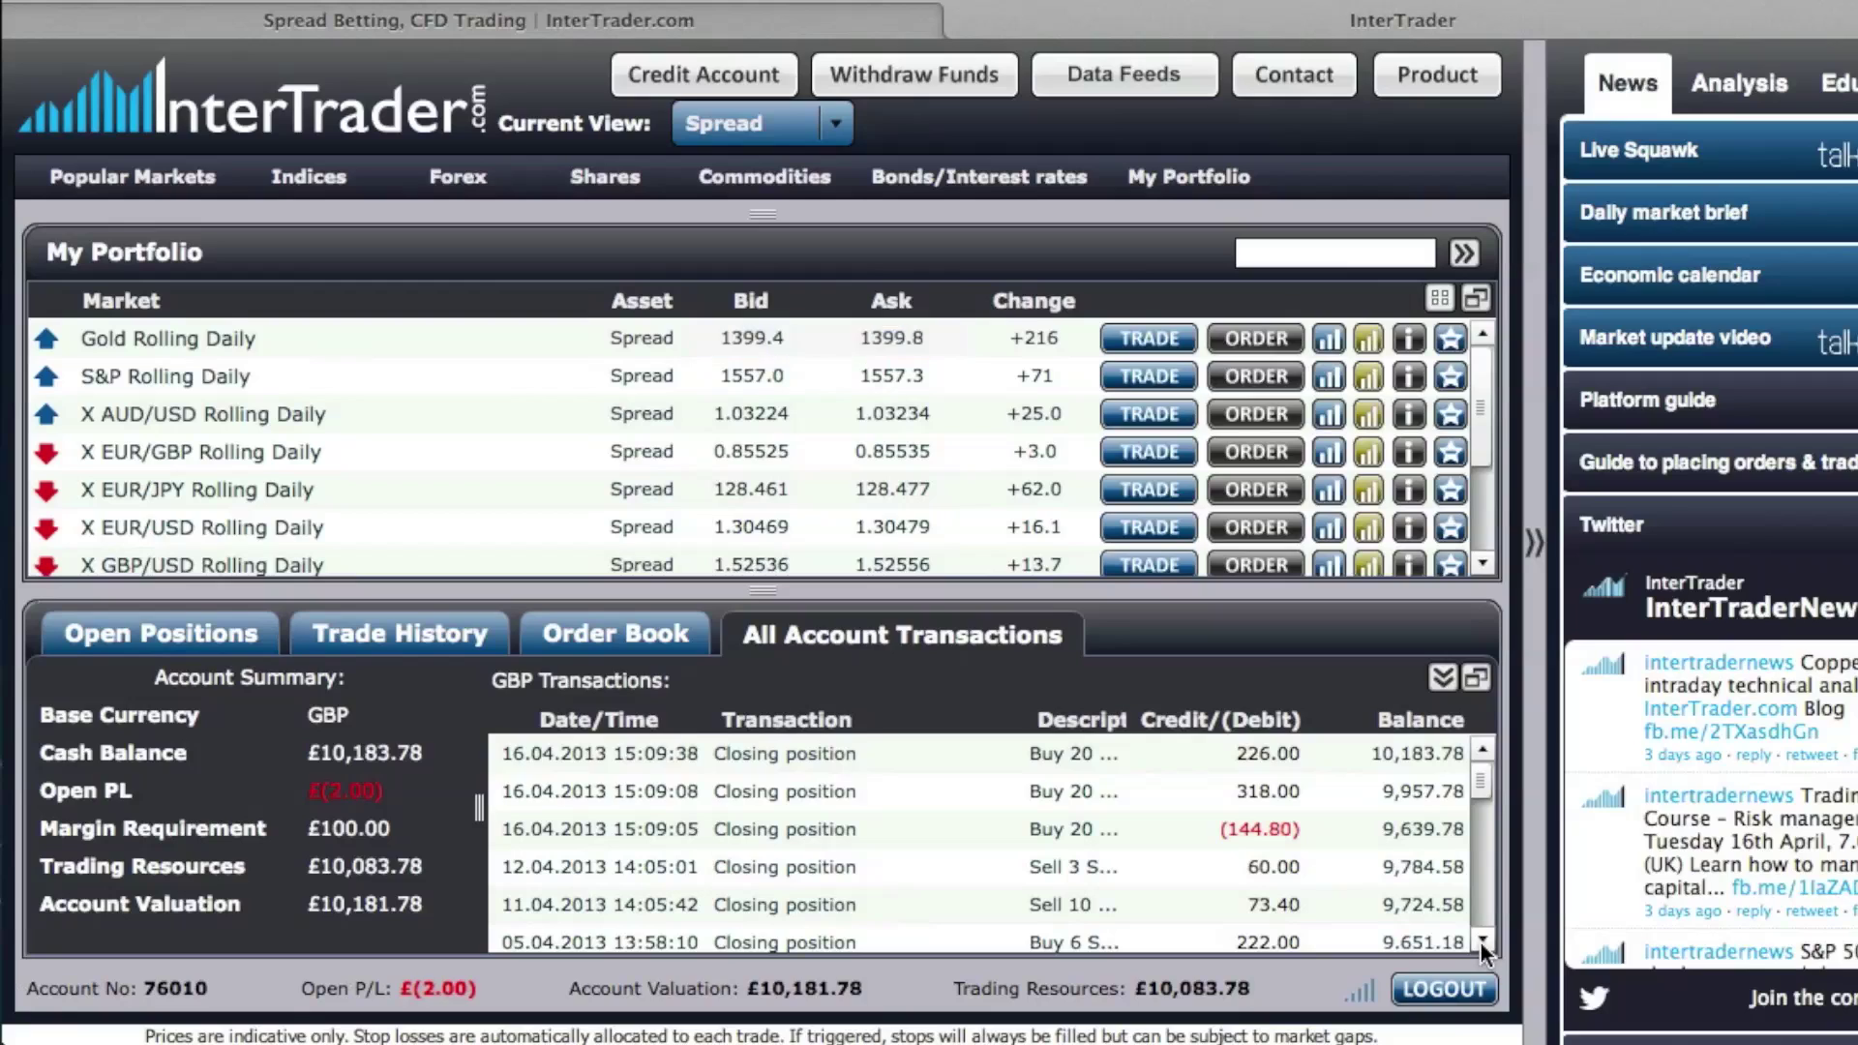
click(437, 631)
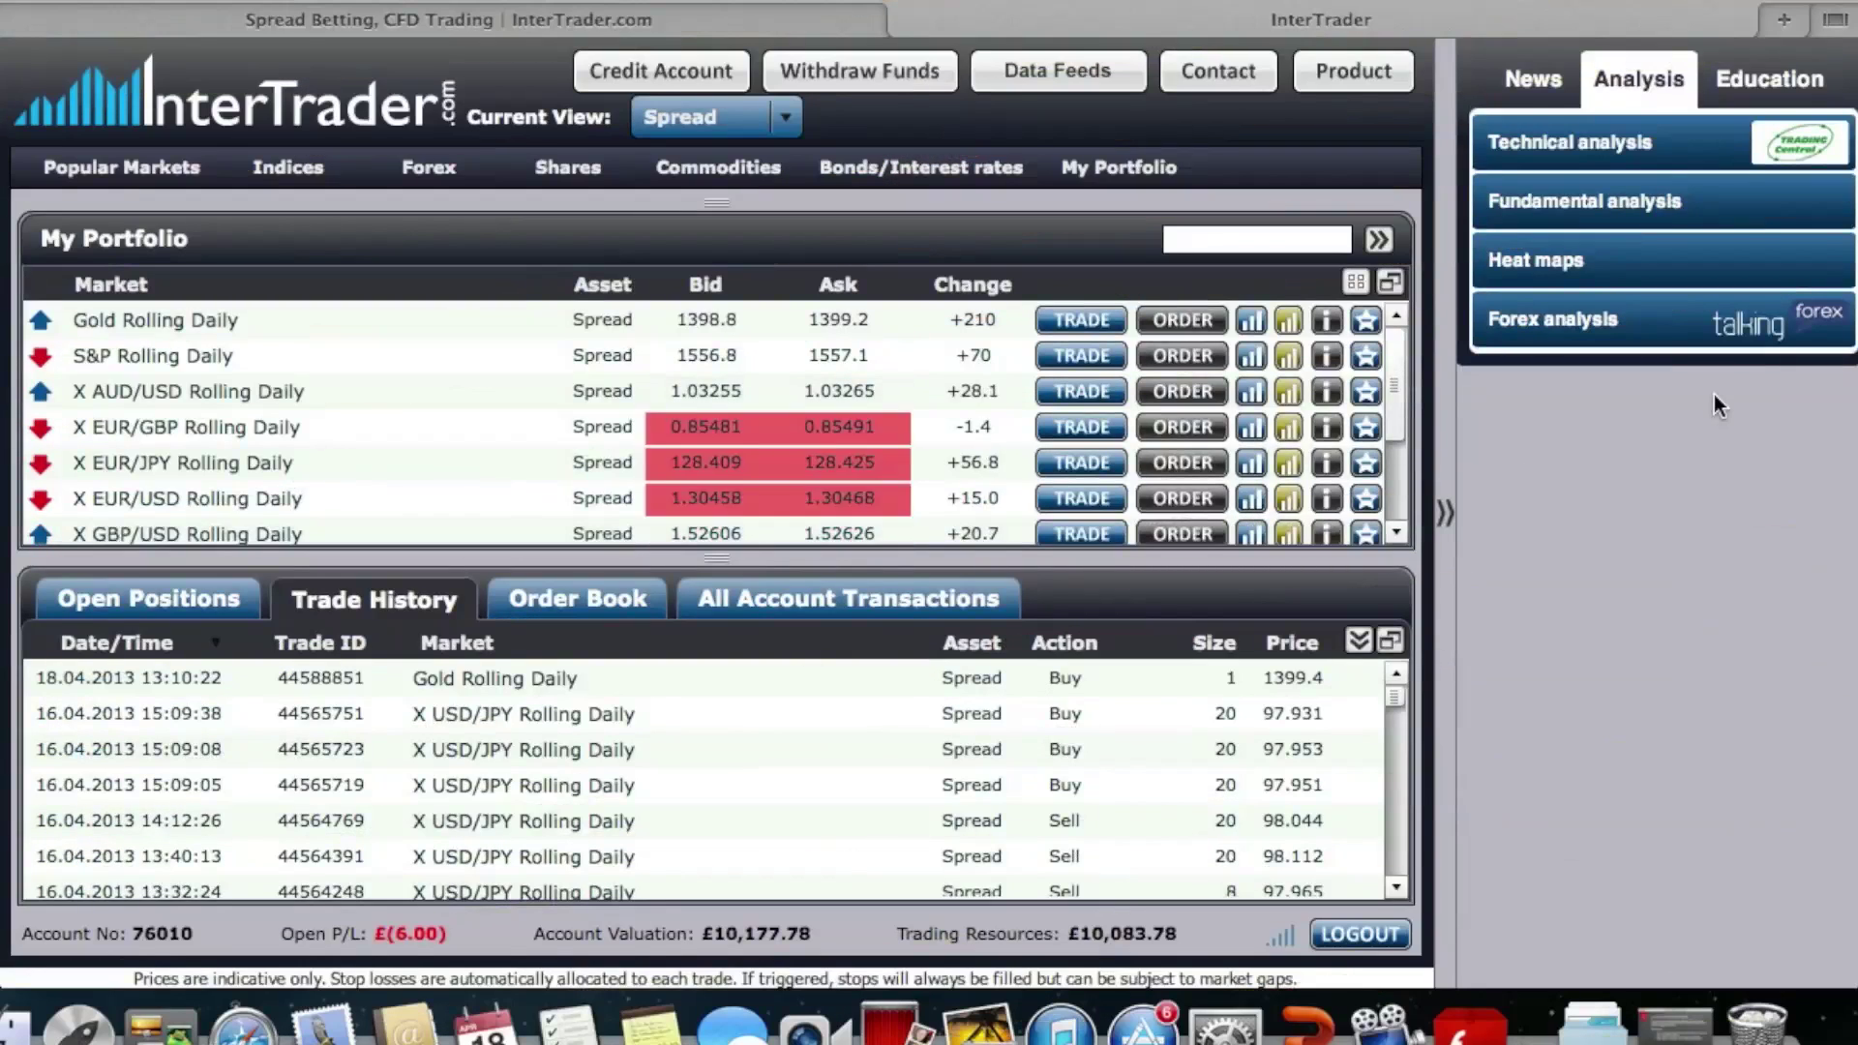
- Look at the Education resources tab
click(1765, 89)
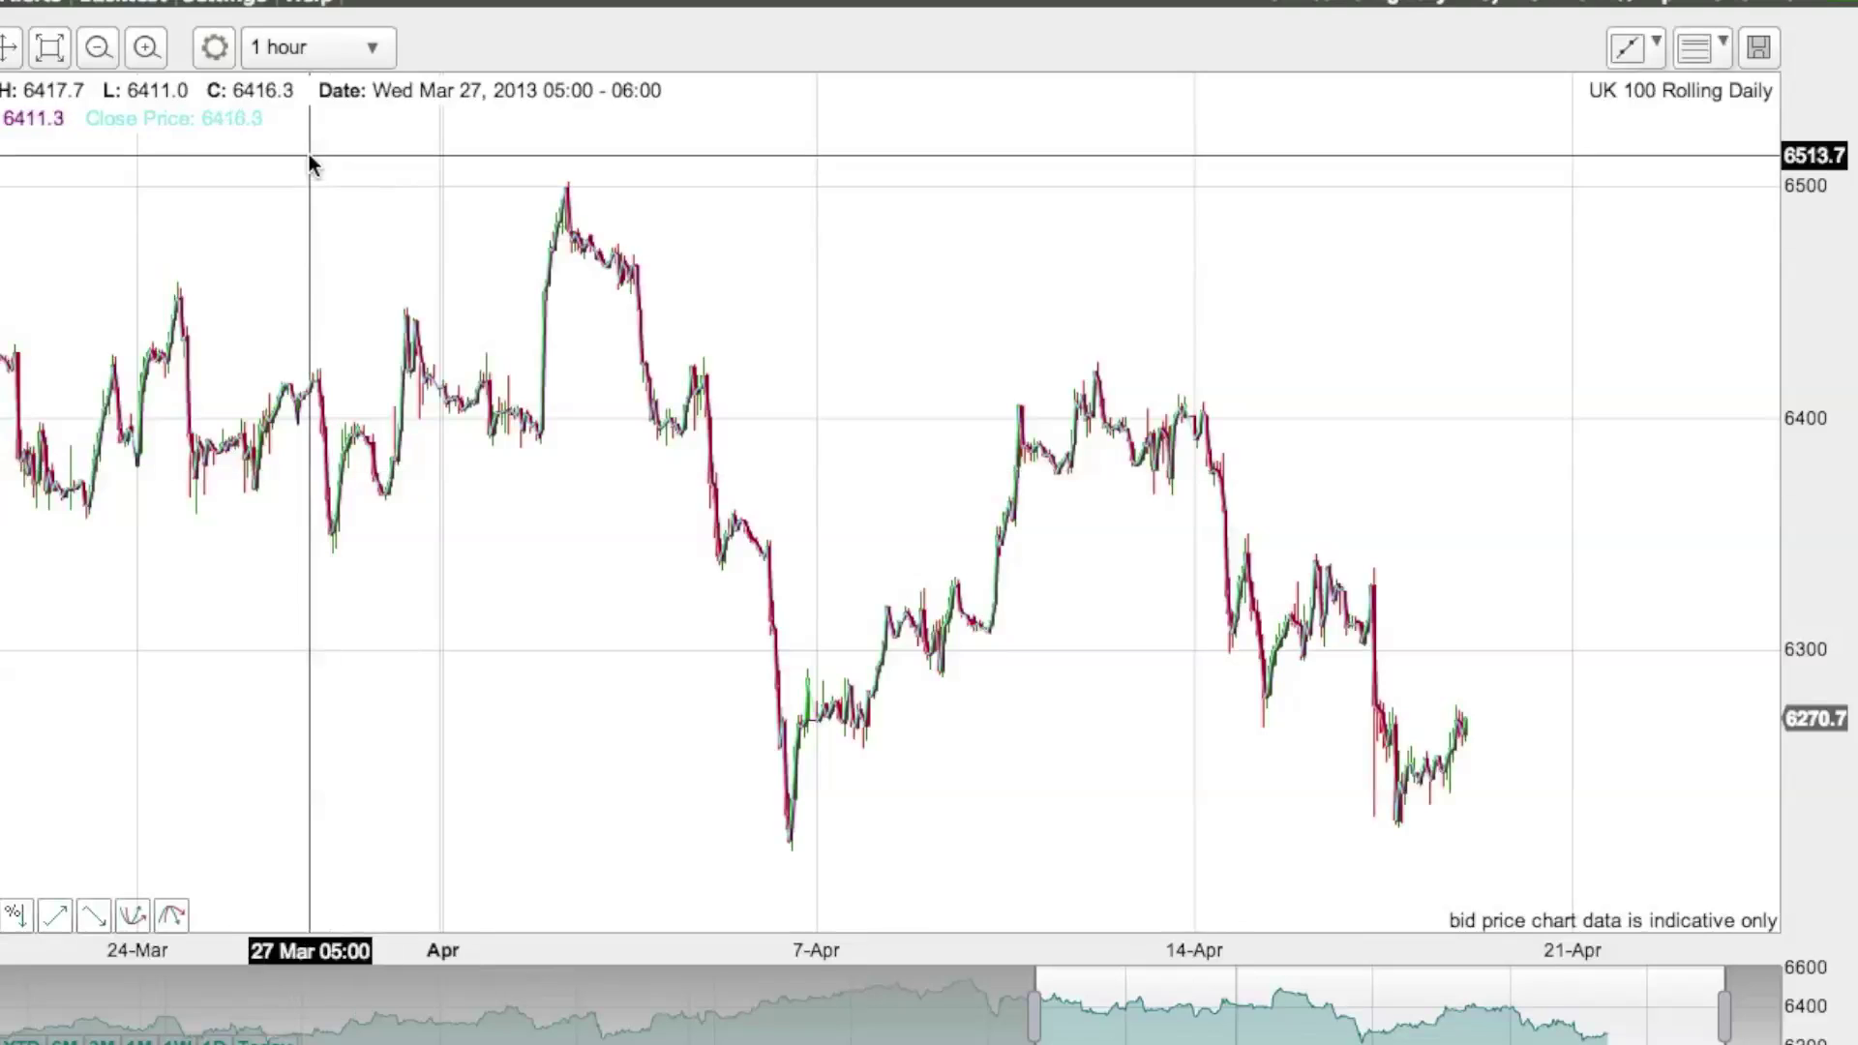
click(290, 48)
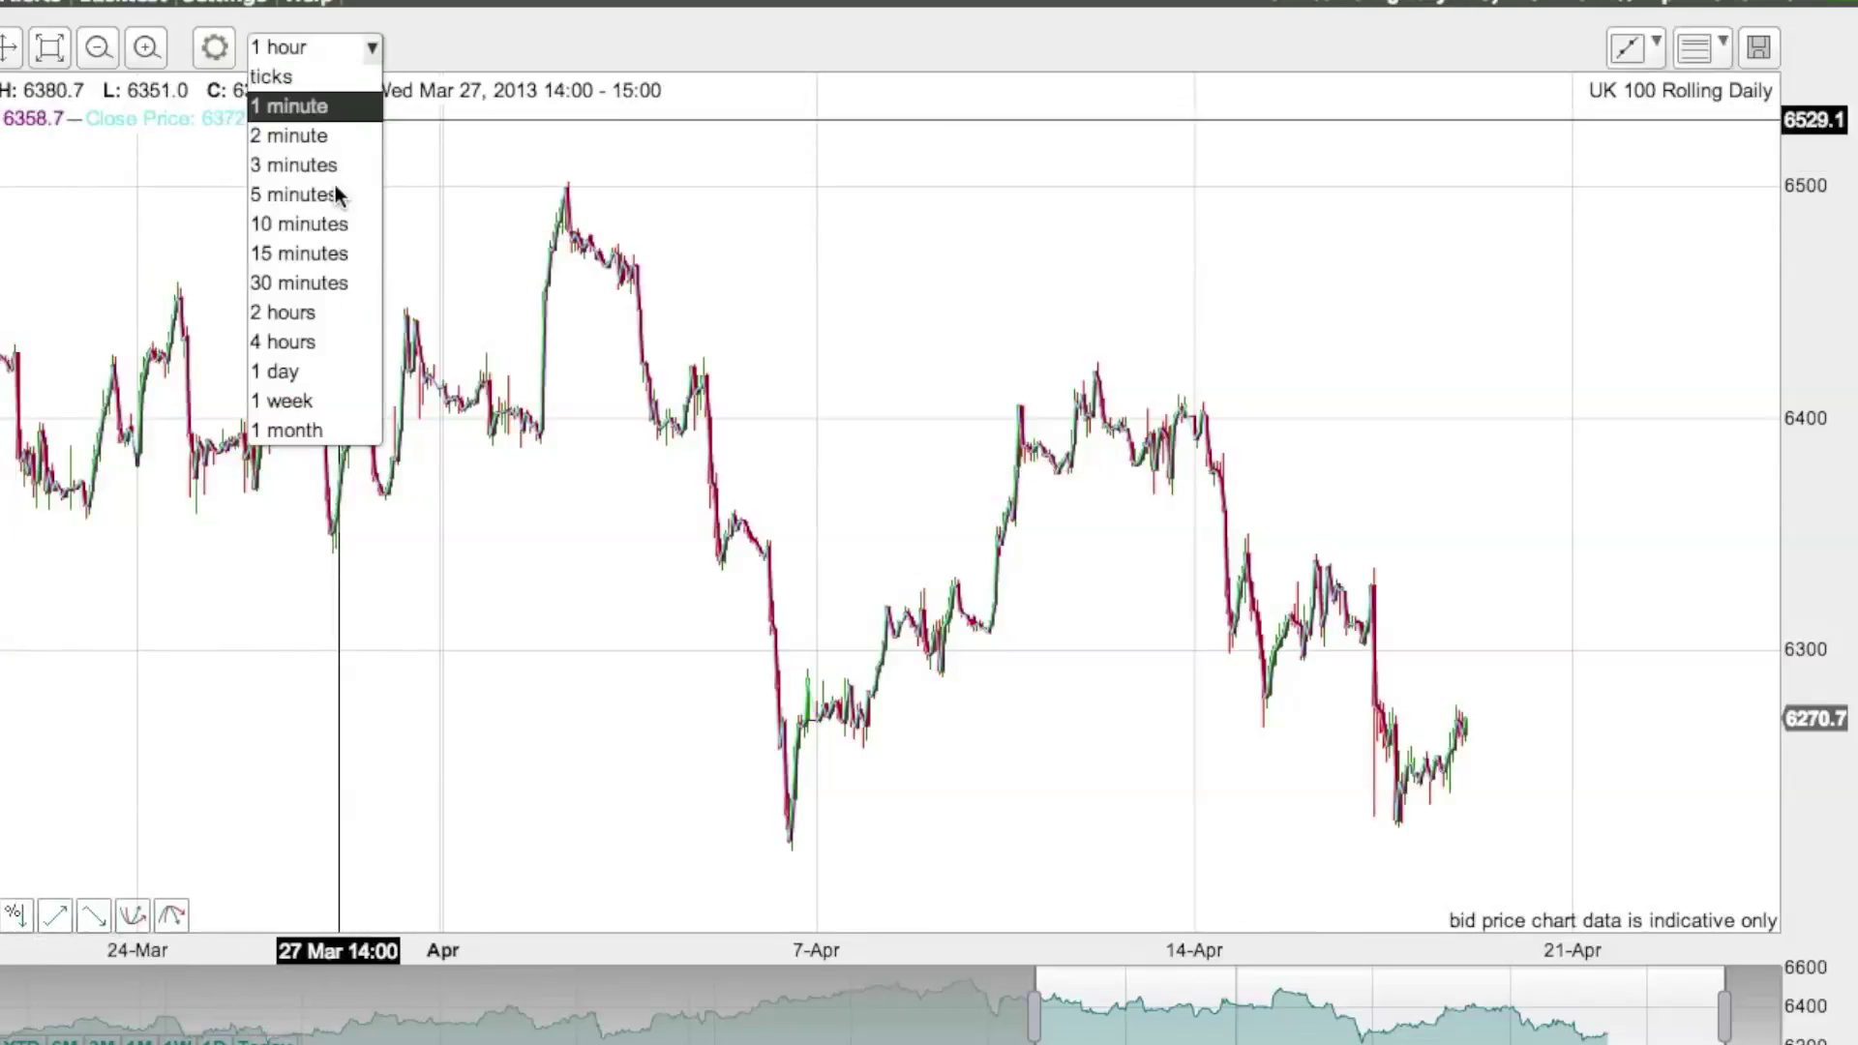
click(745, 413)
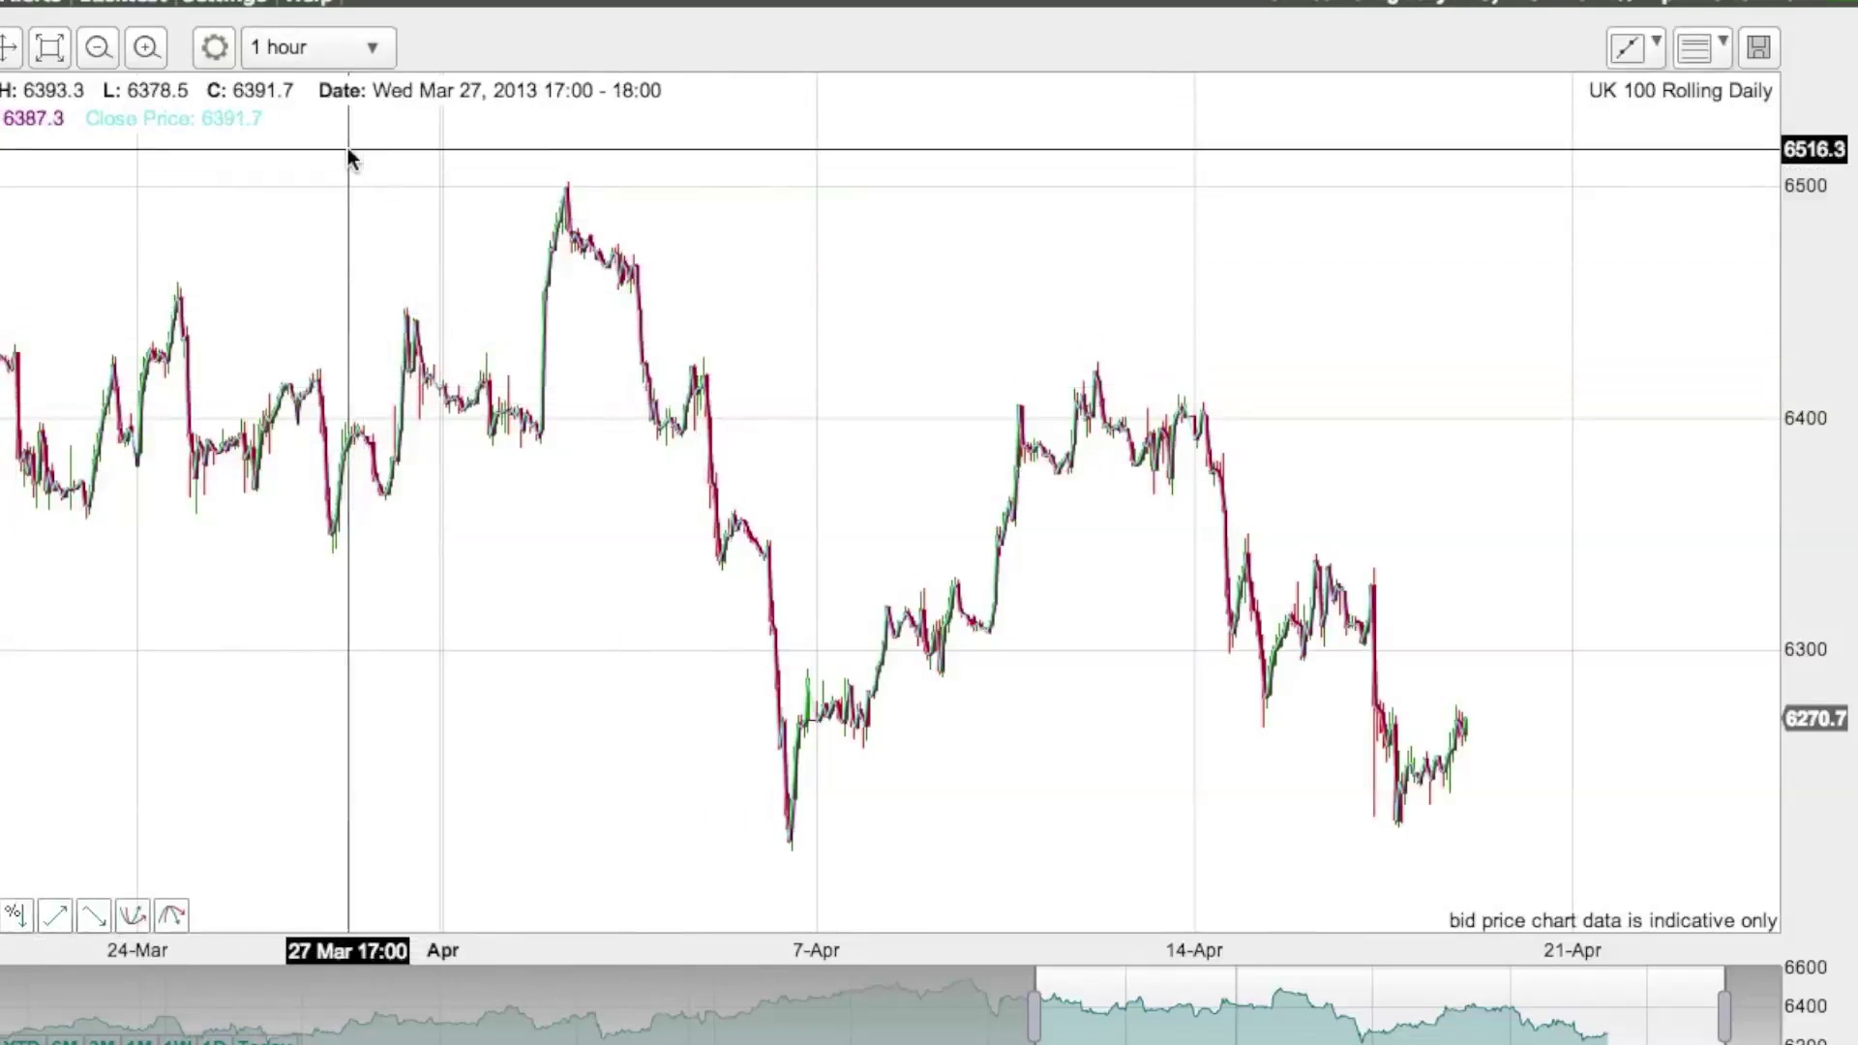
click(358, 56)
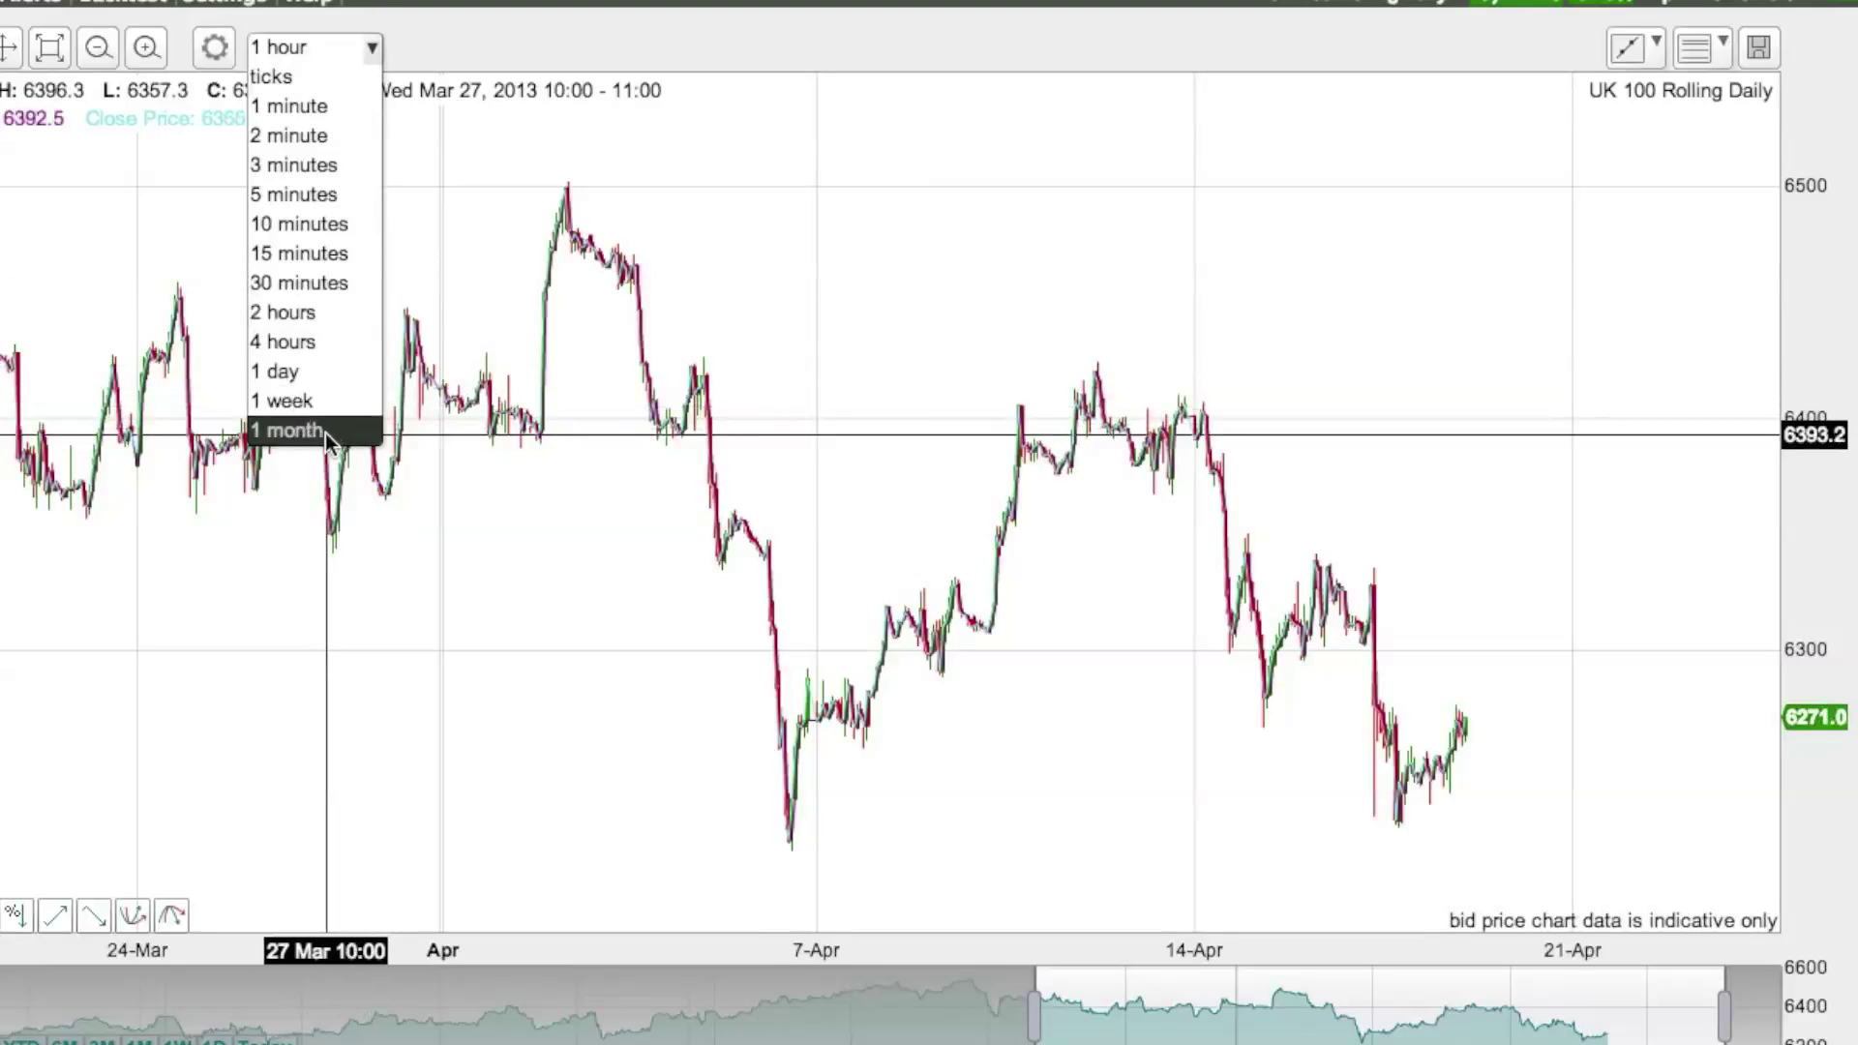
click(261, 47)
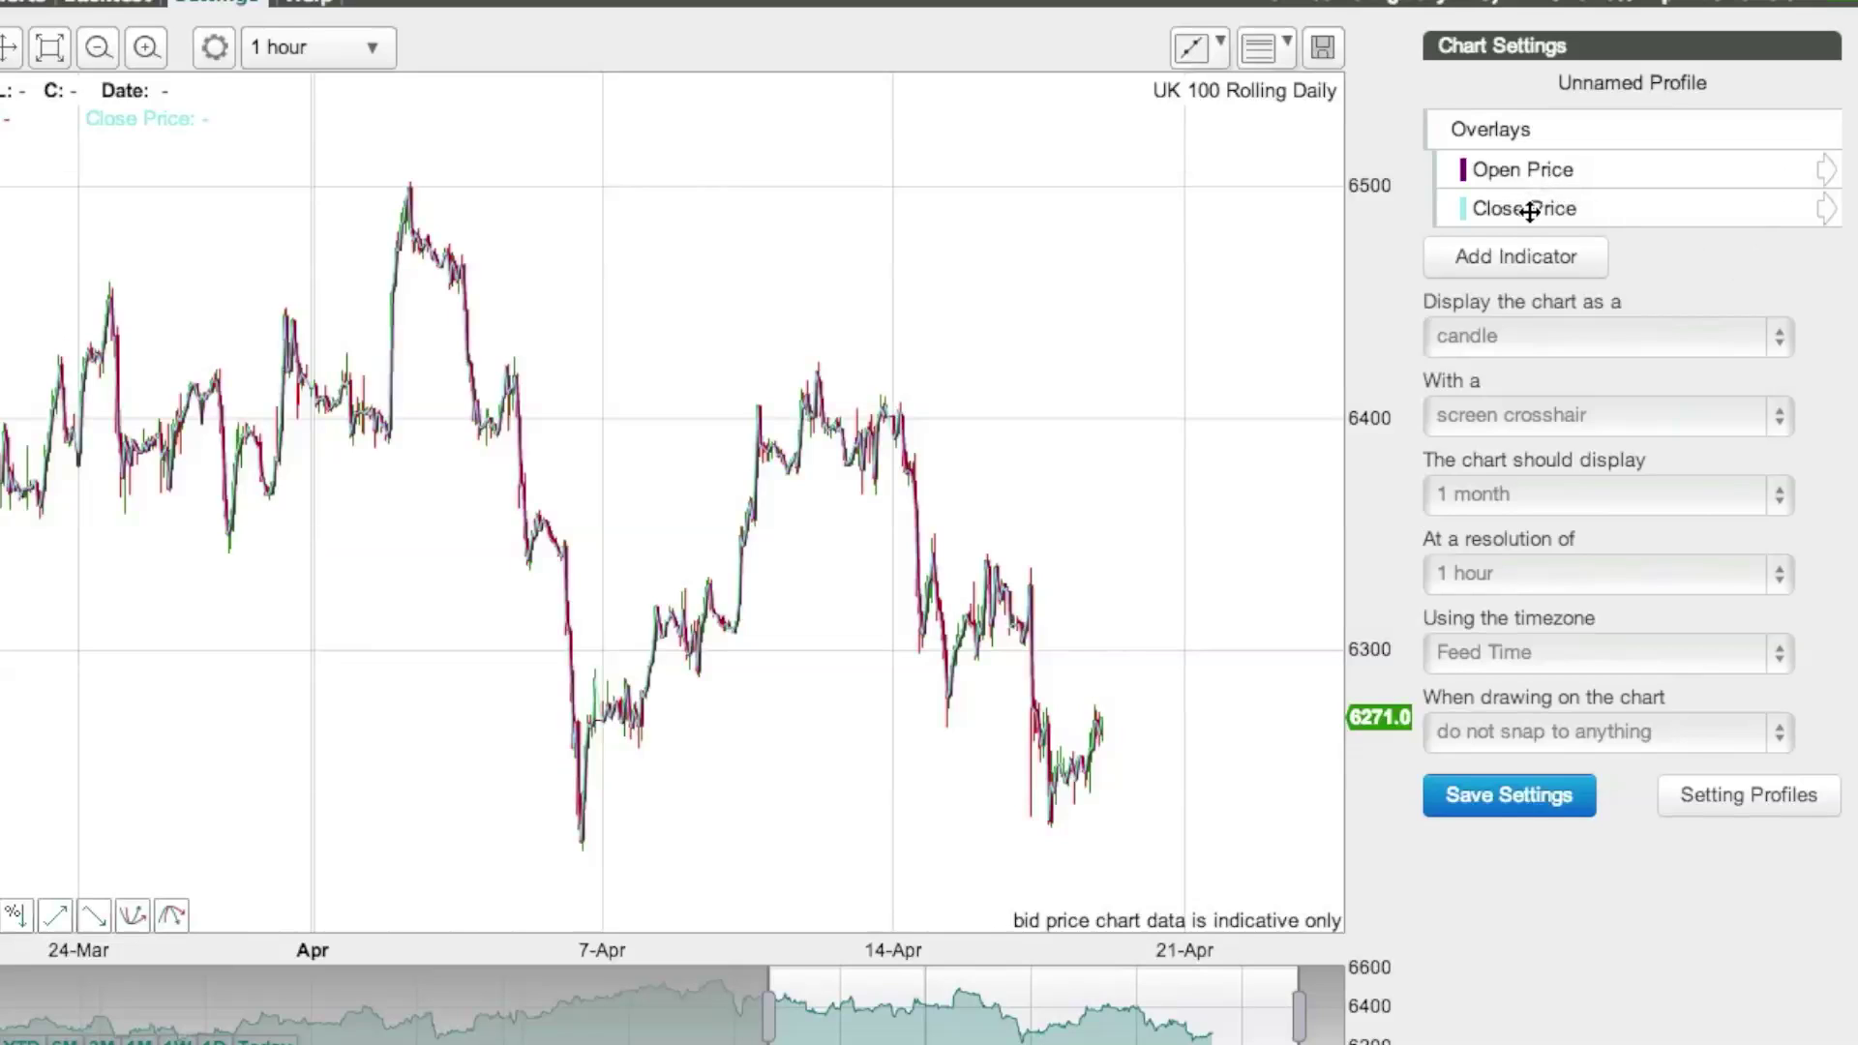
- Add a MACD indicator (12, 26, 9) below the UK 100 chart
click(1538, 261)
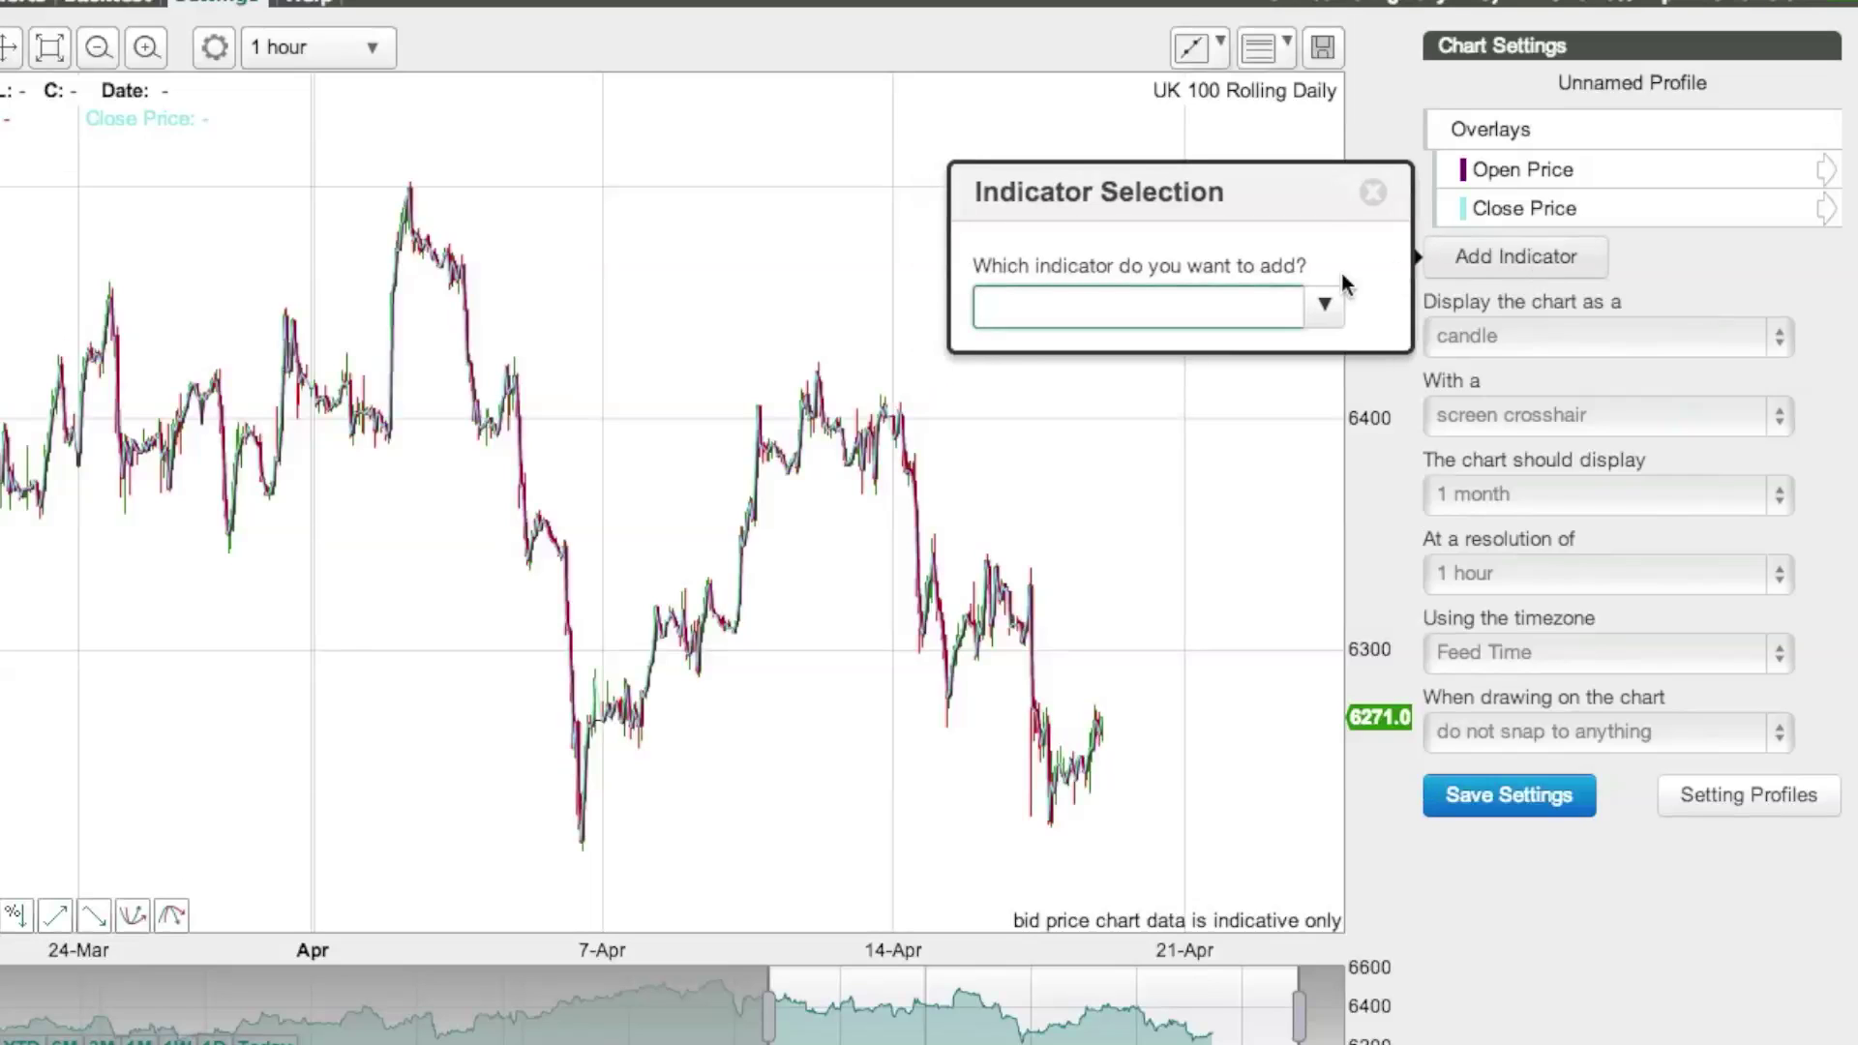
click(1324, 310)
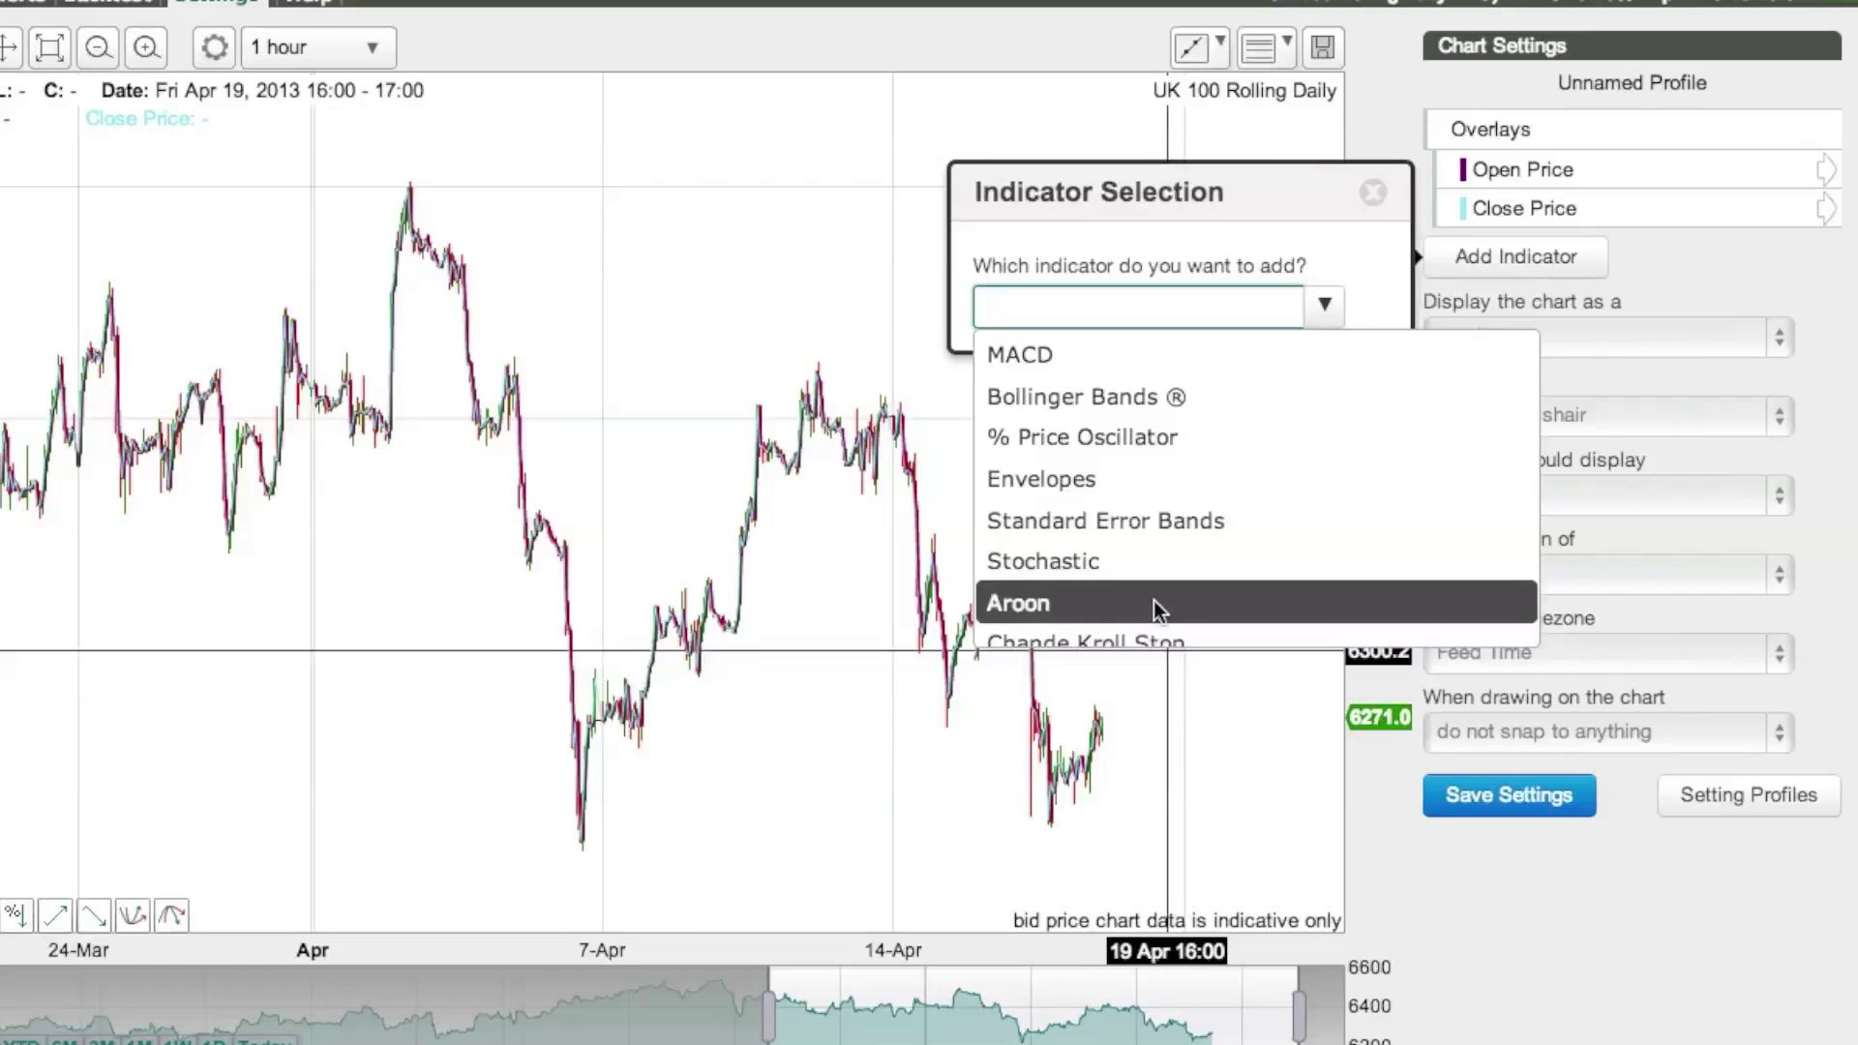
click(1089, 350)
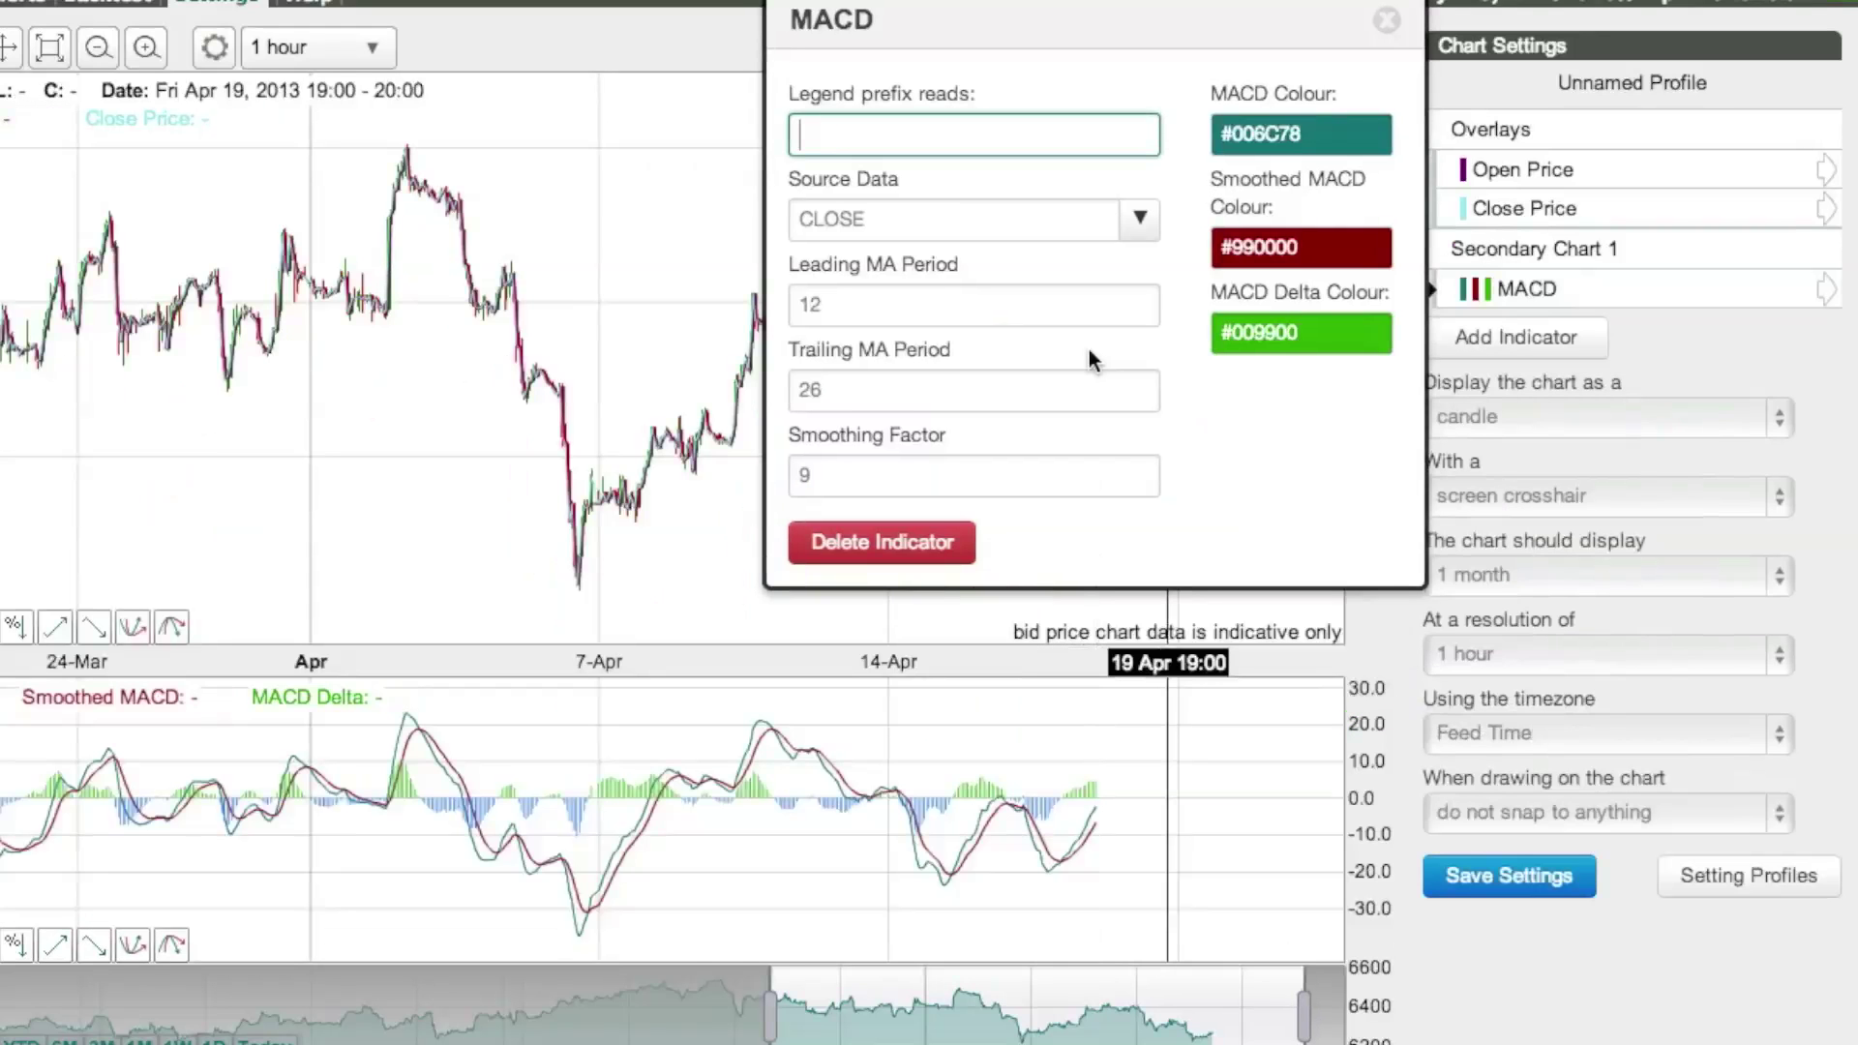
- Keep MACD at 12, 26 and 9 and dismiss its settings dialog
click(1513, 295)
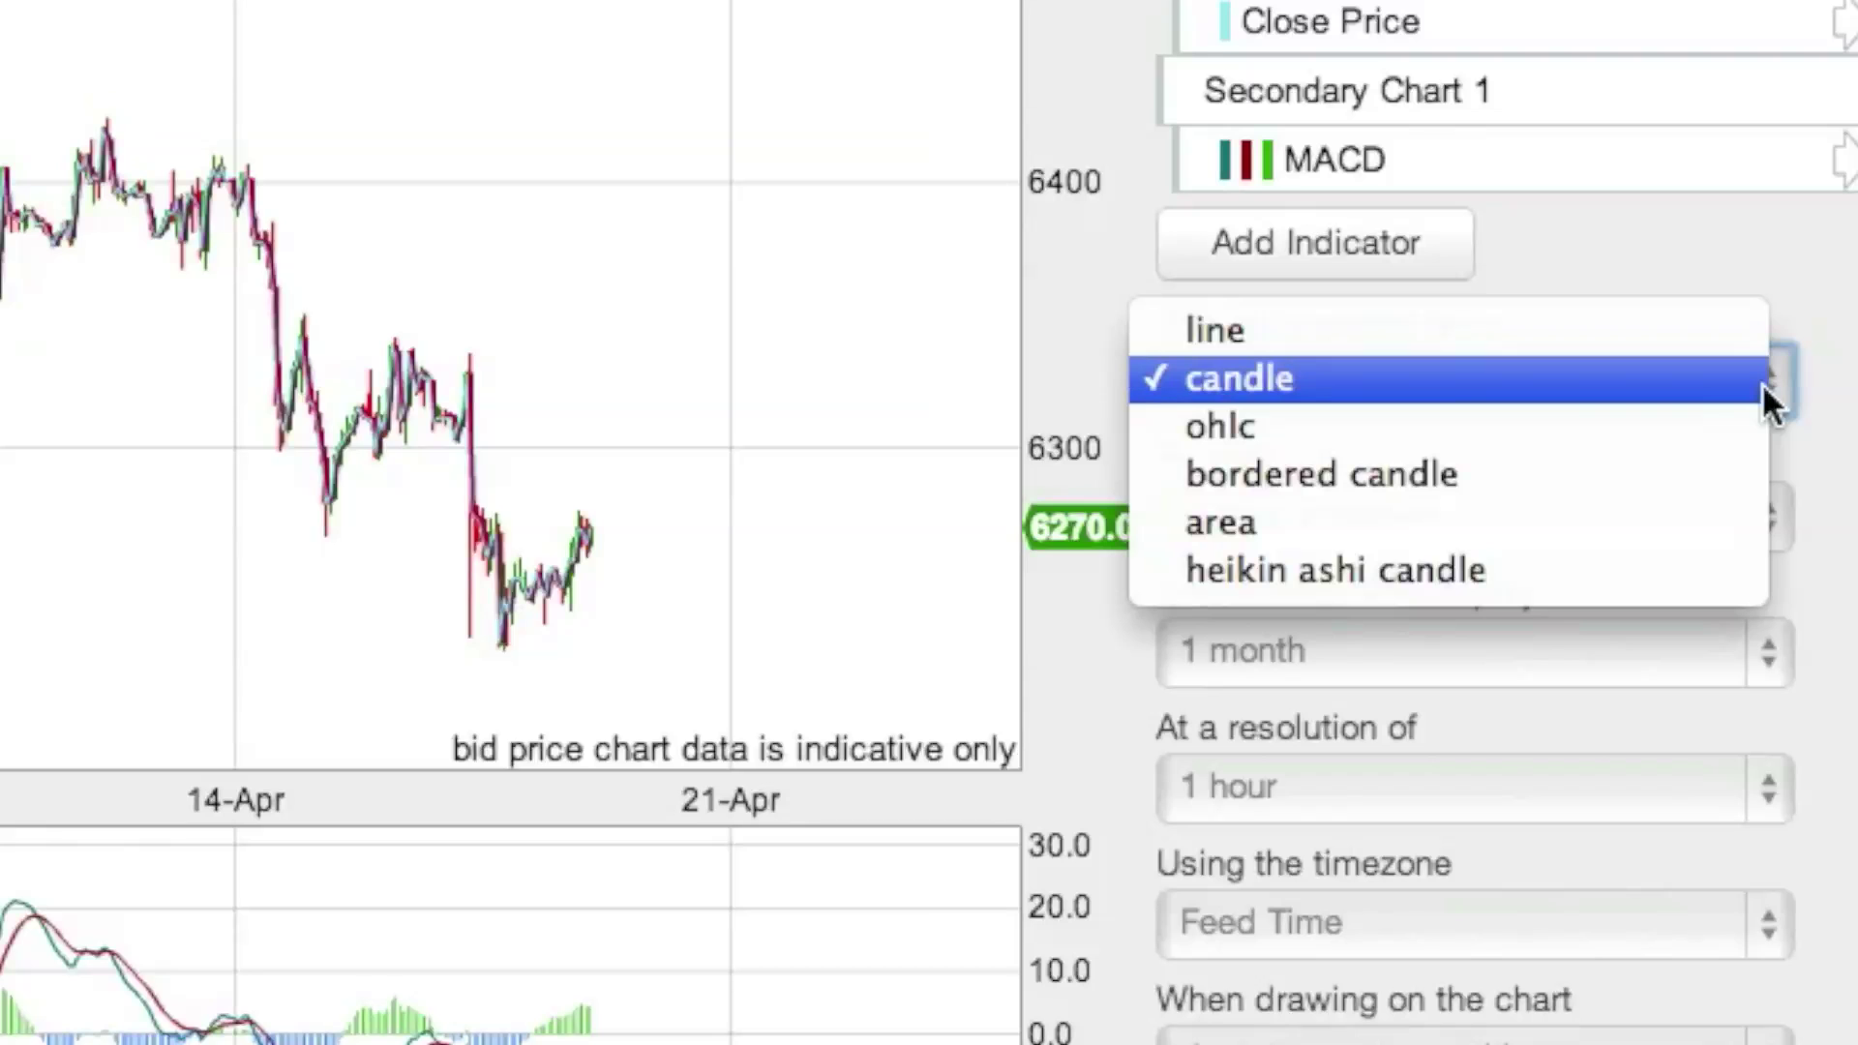
click(1762, 381)
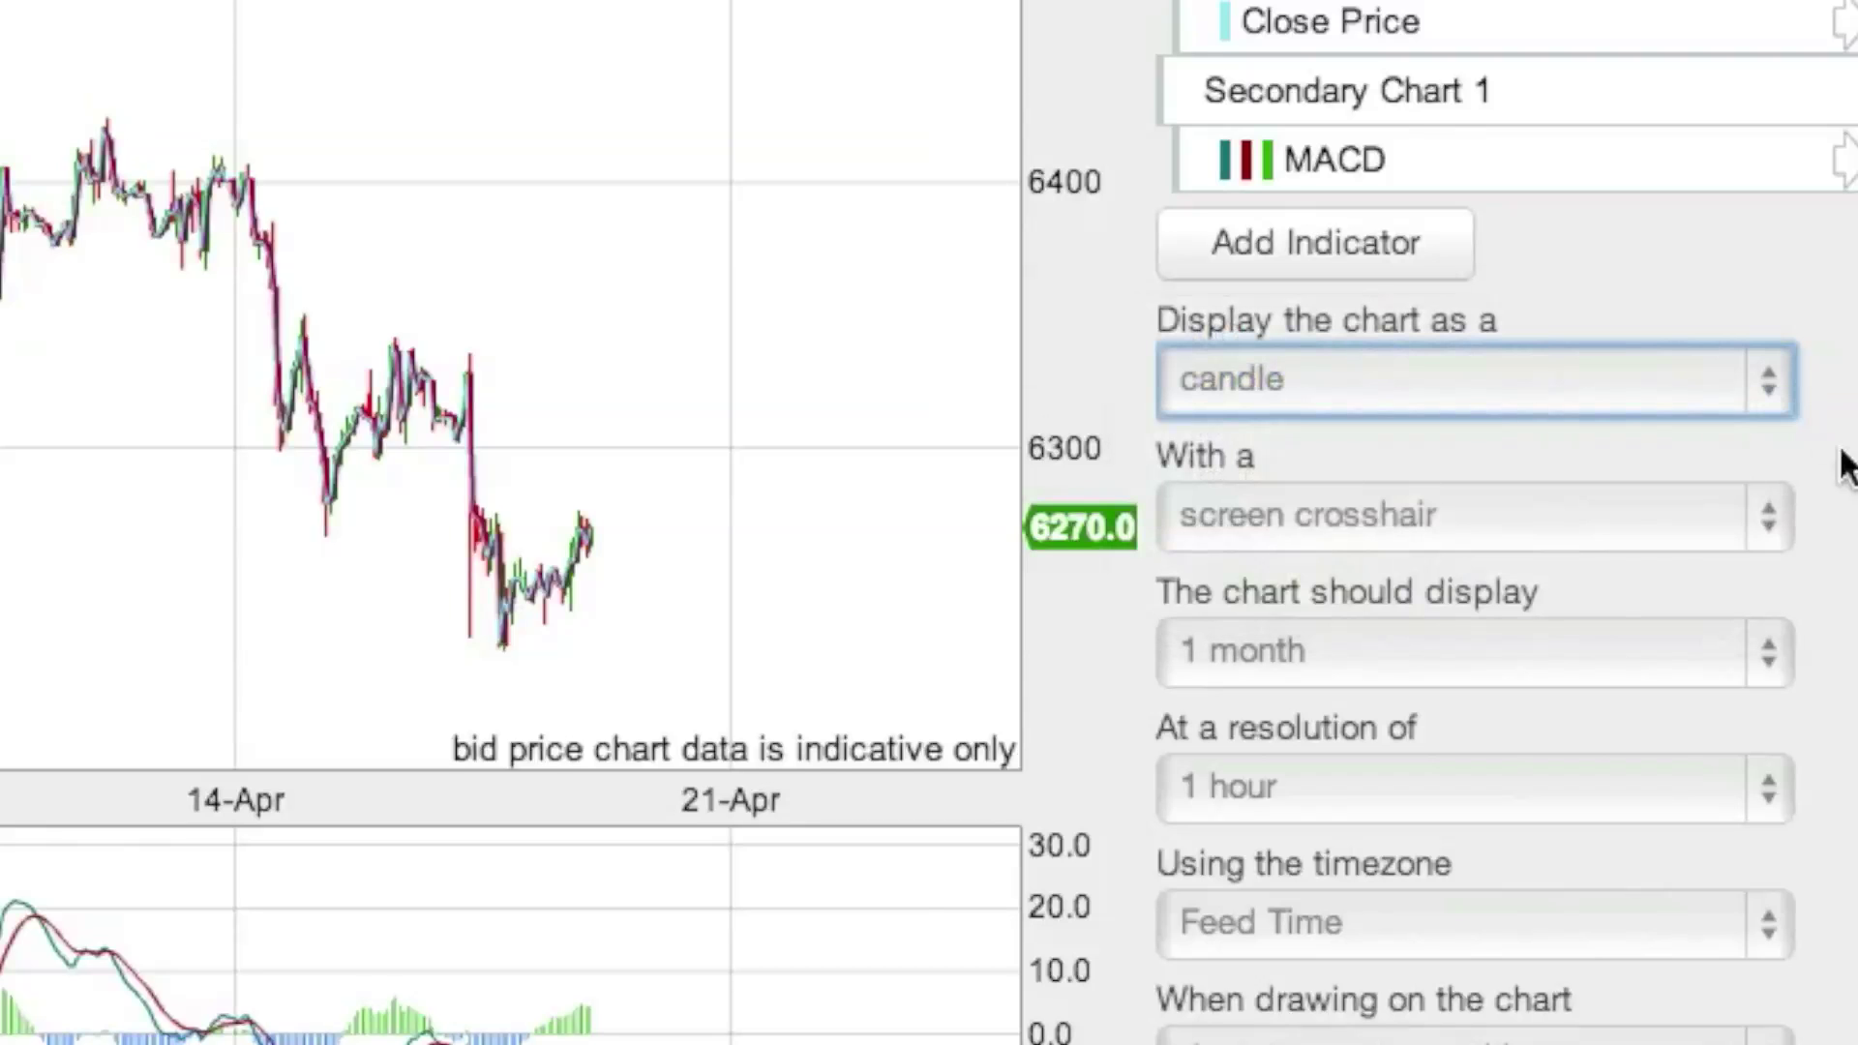
click(1767, 513)
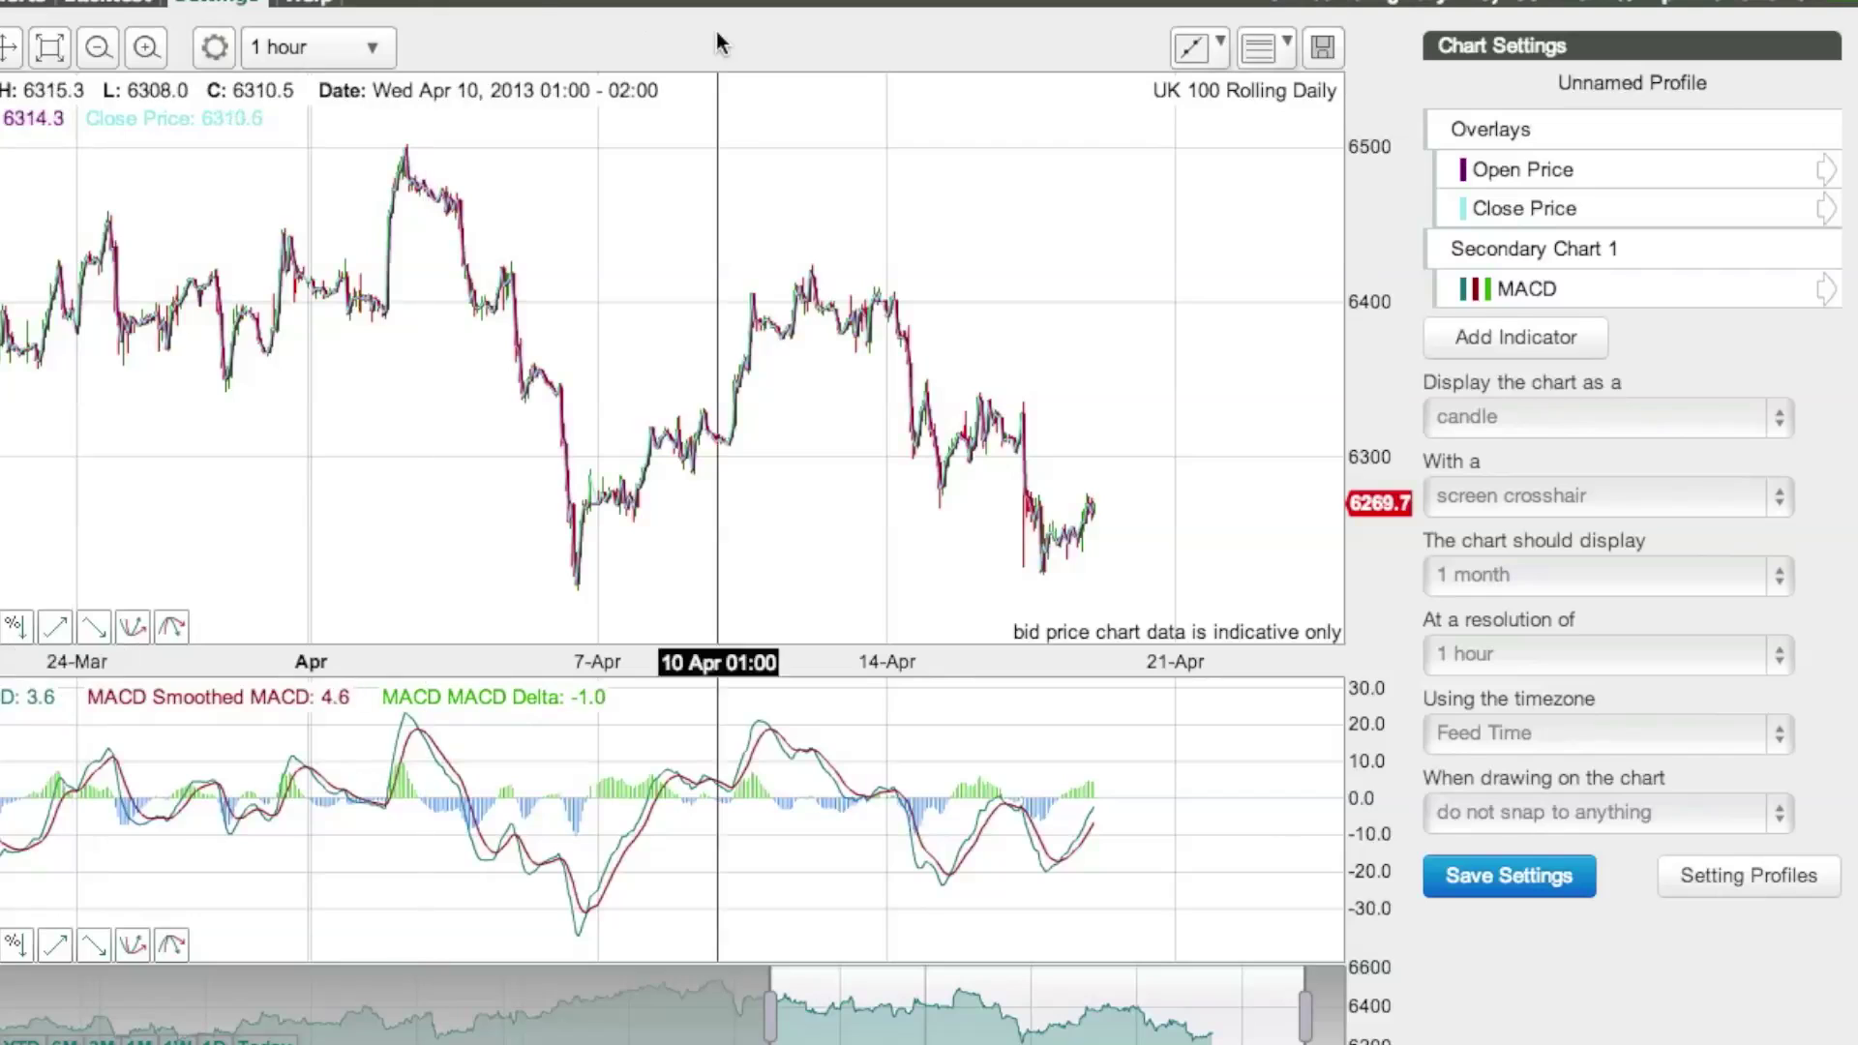
- Draw horizontal support/resistance lines at 6400.9, 6297.5 and 6224.2 on the UK 100 chart
click(1279, 47)
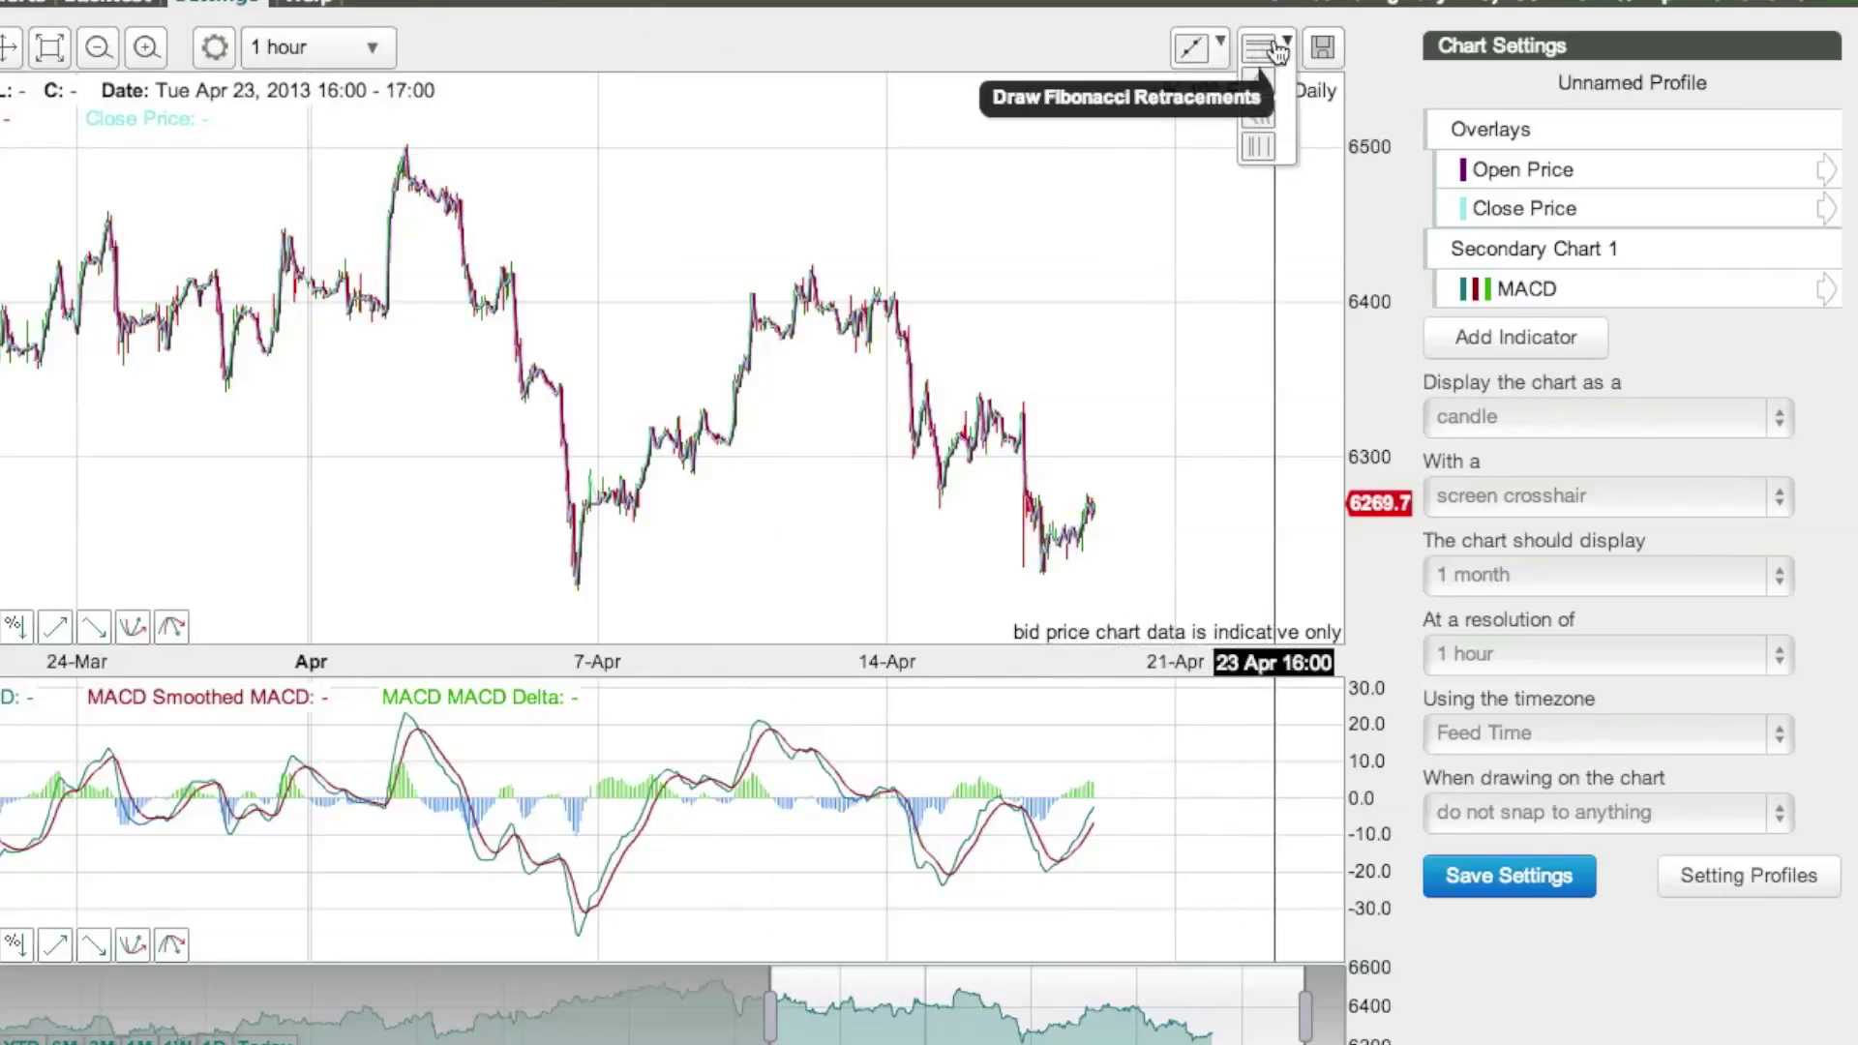
click(1221, 45)
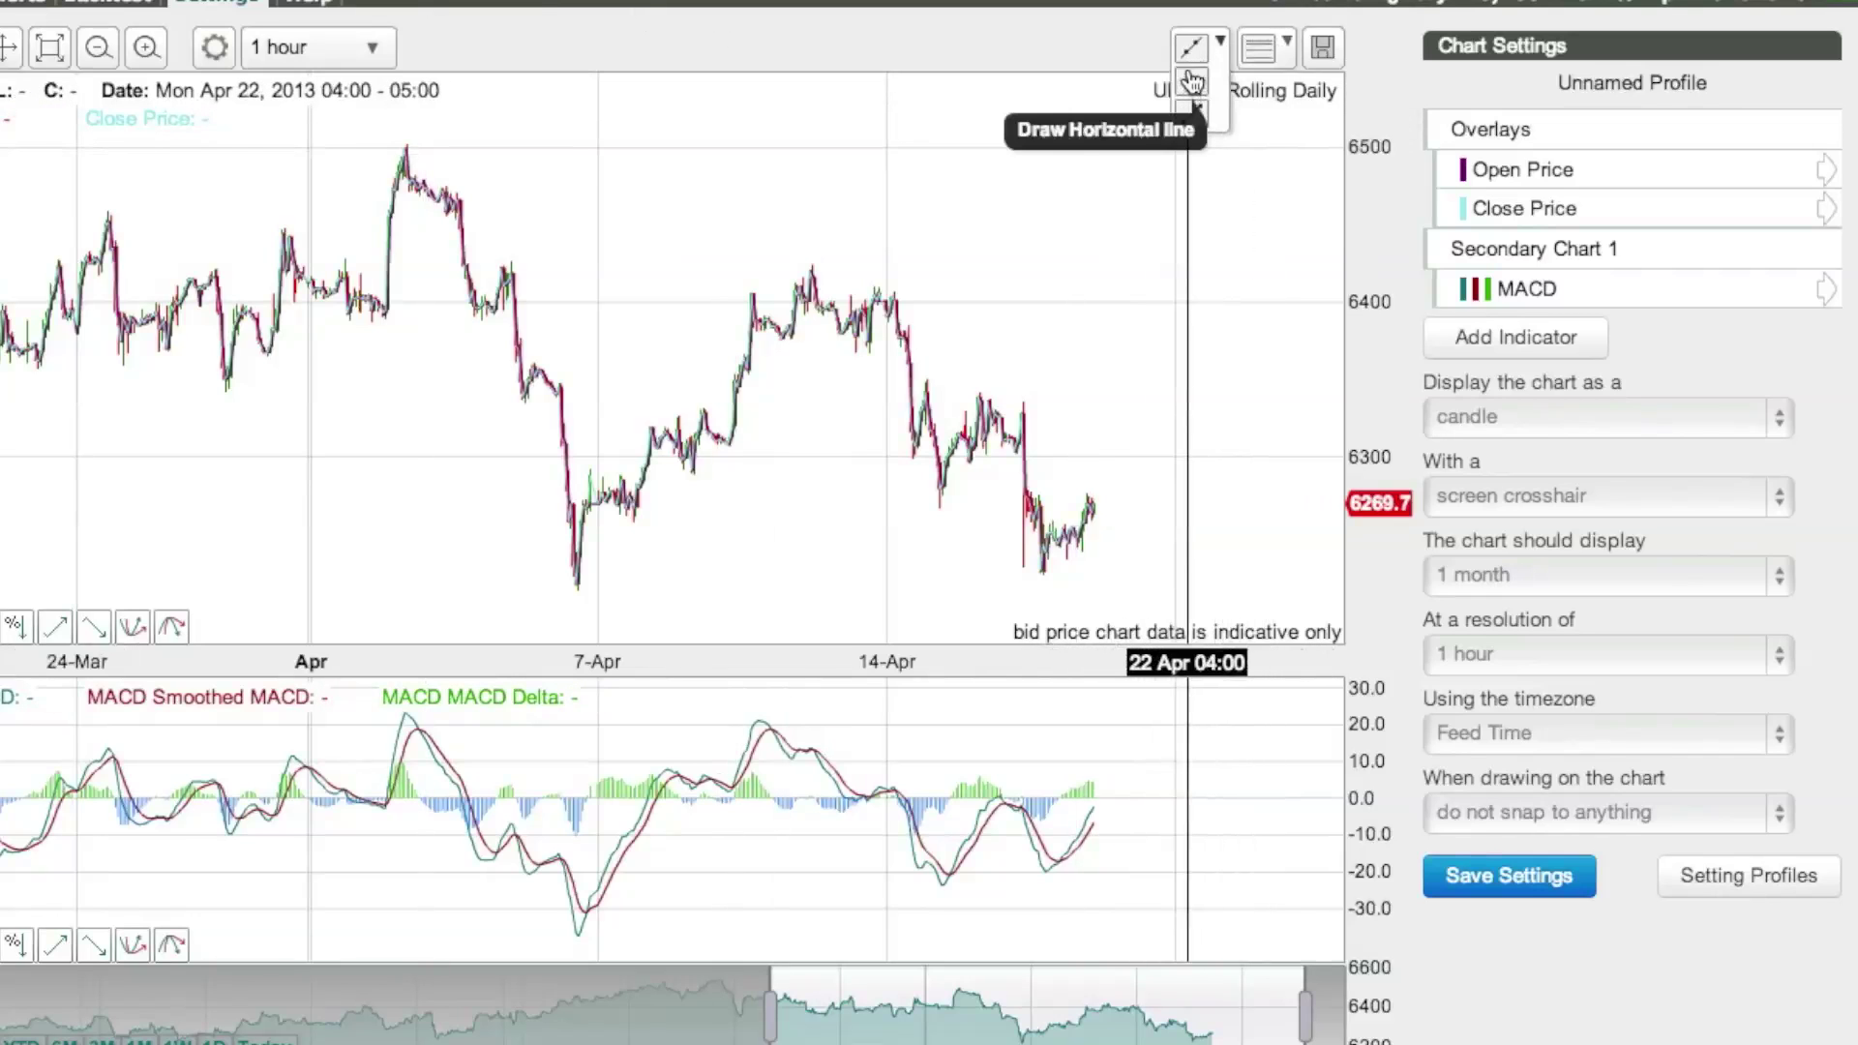
click(1192, 81)
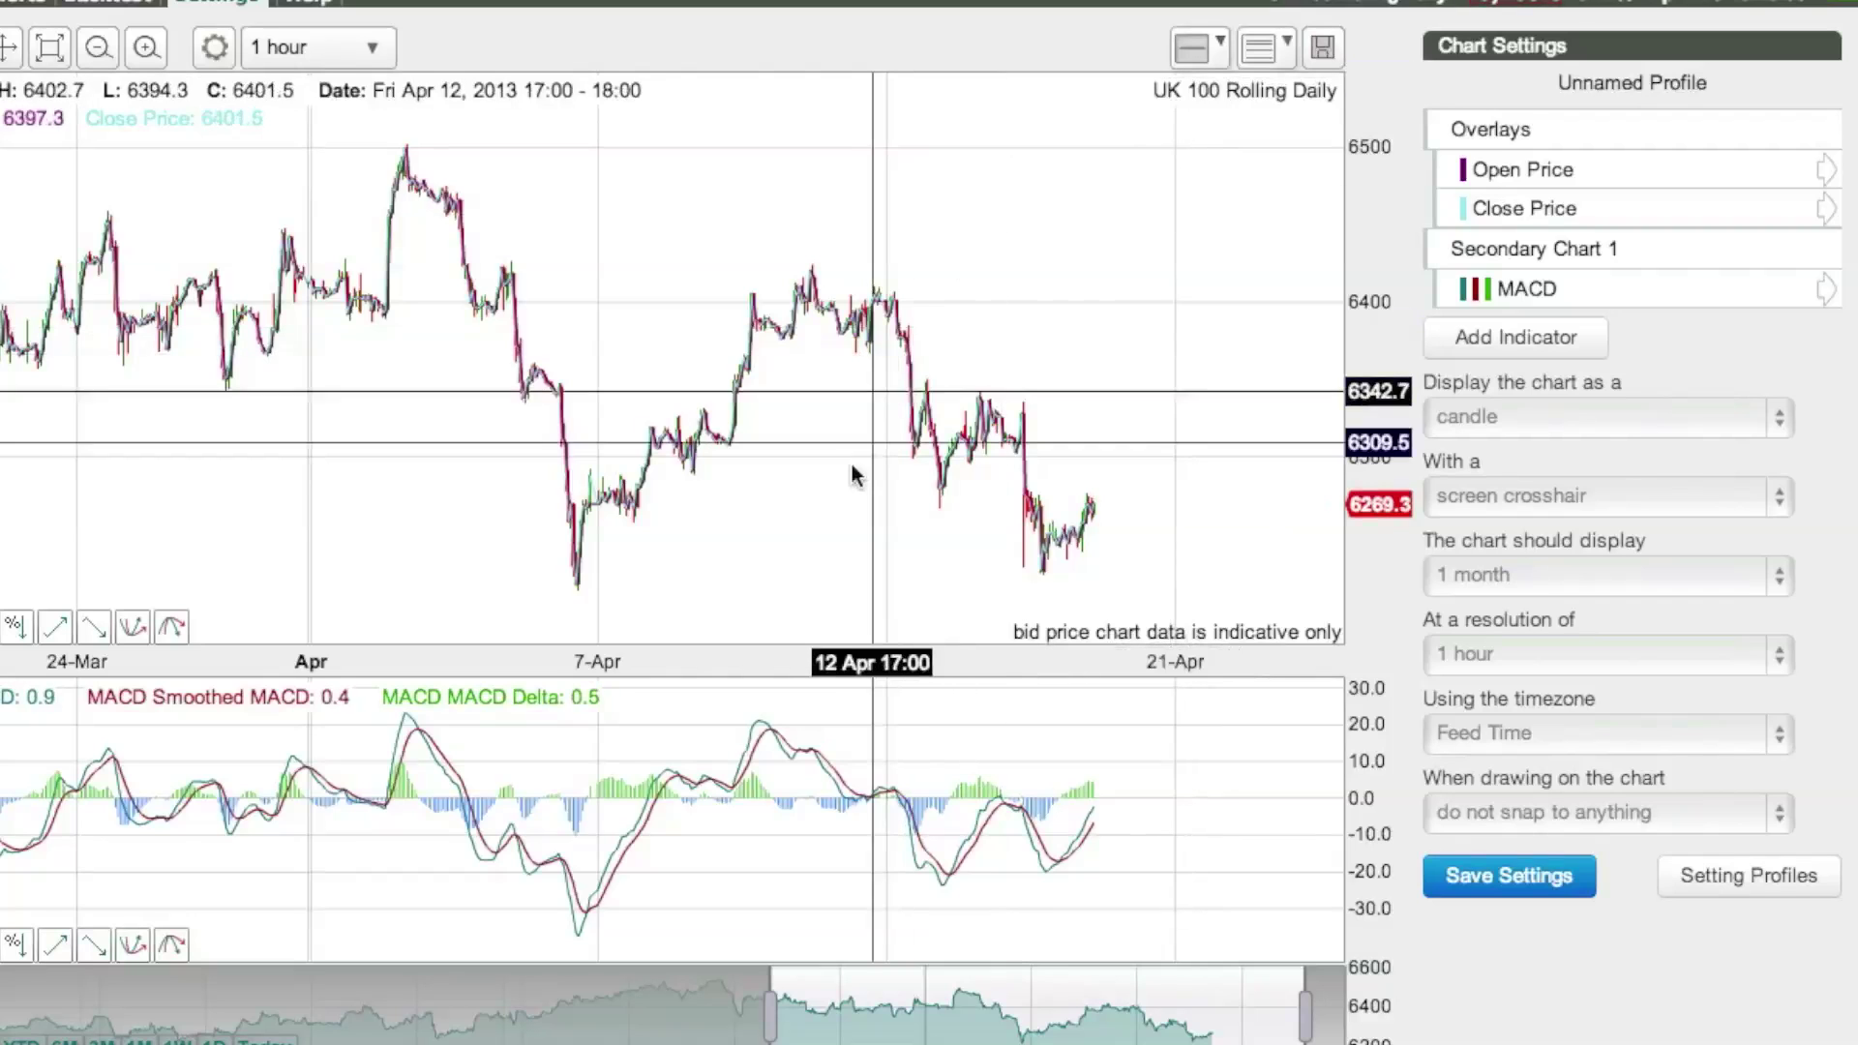
click(831, 303)
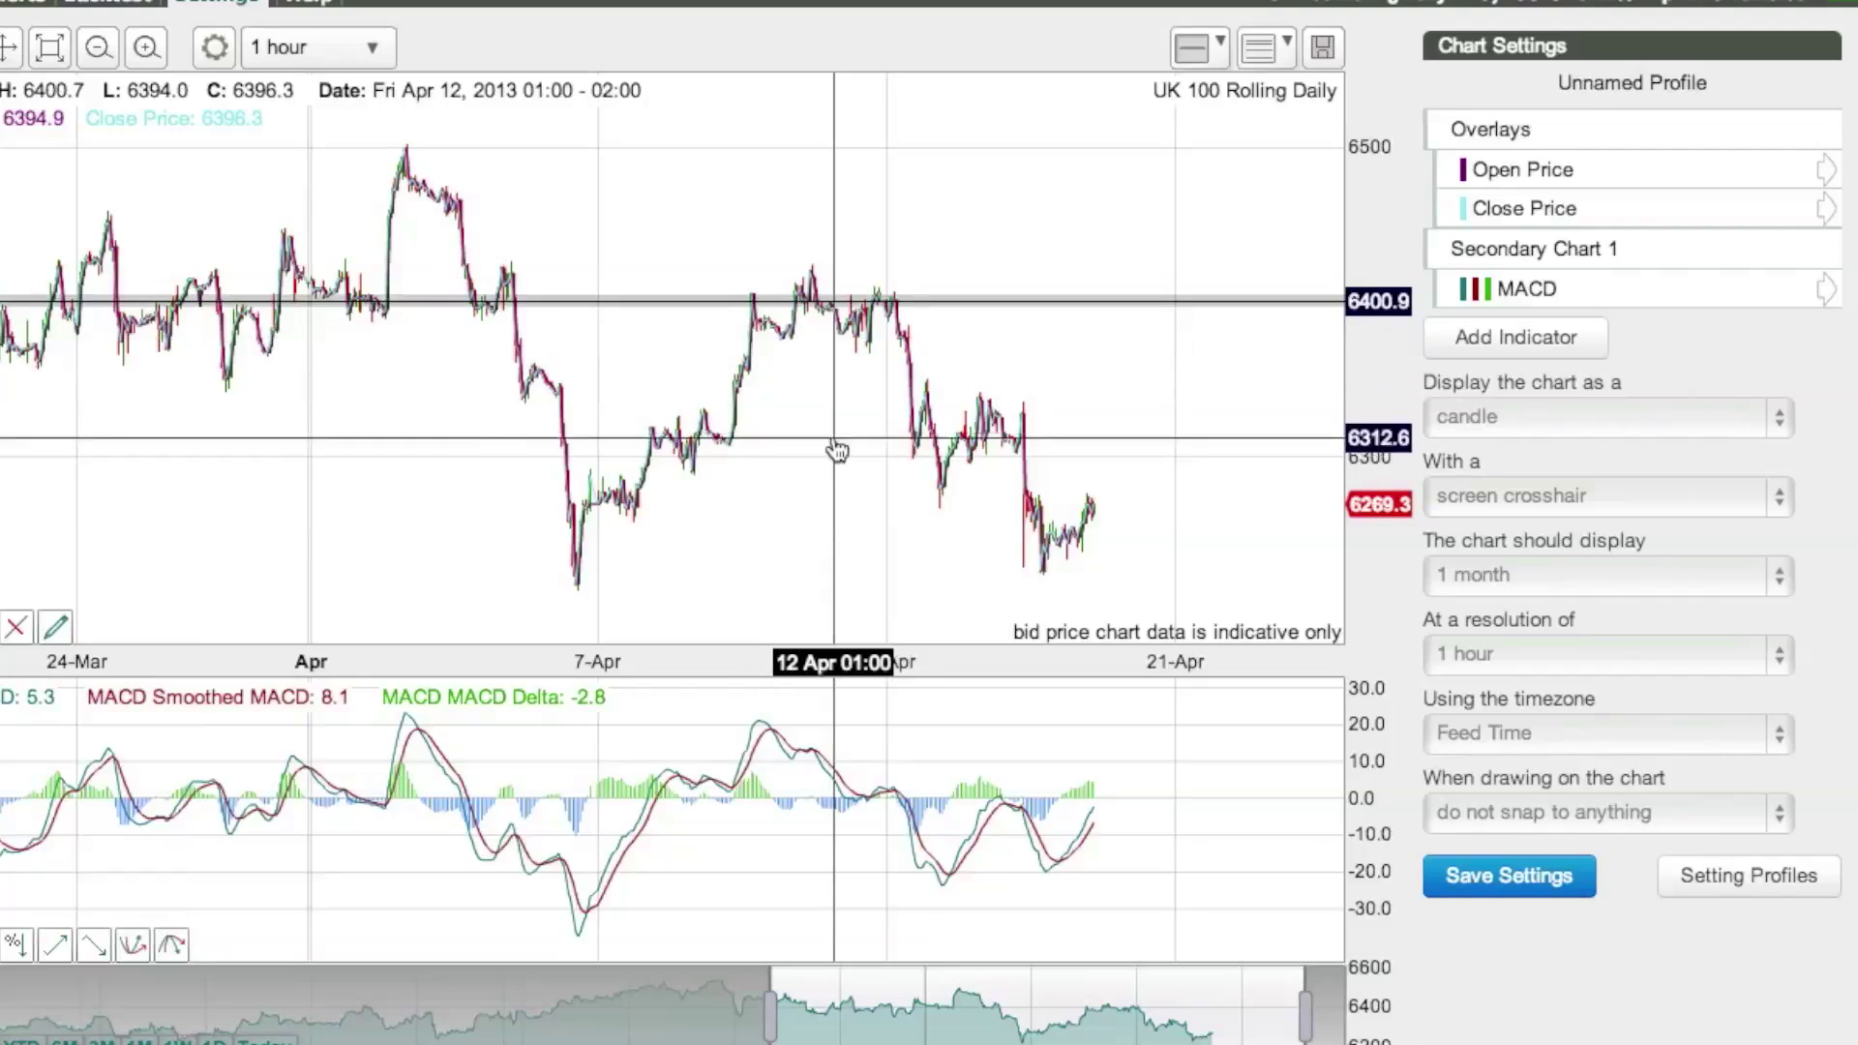
click(833, 460)
click(834, 574)
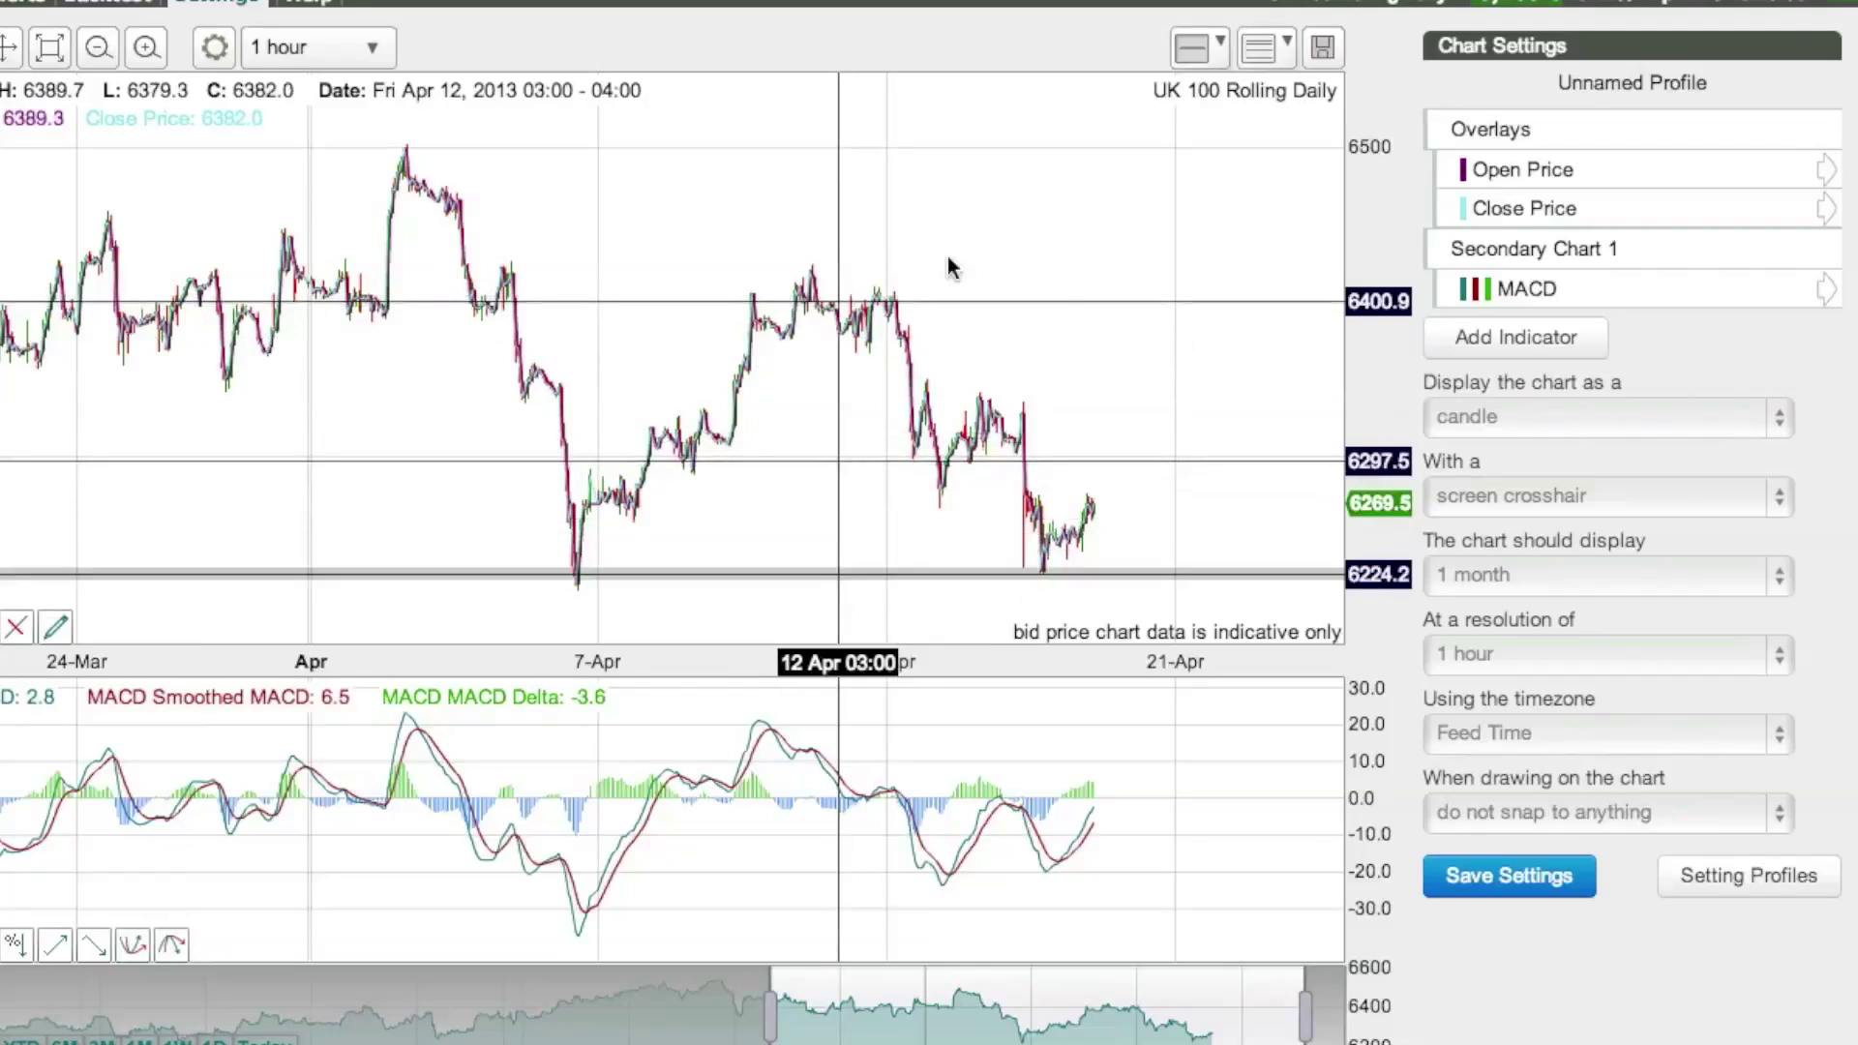
click(1220, 45)
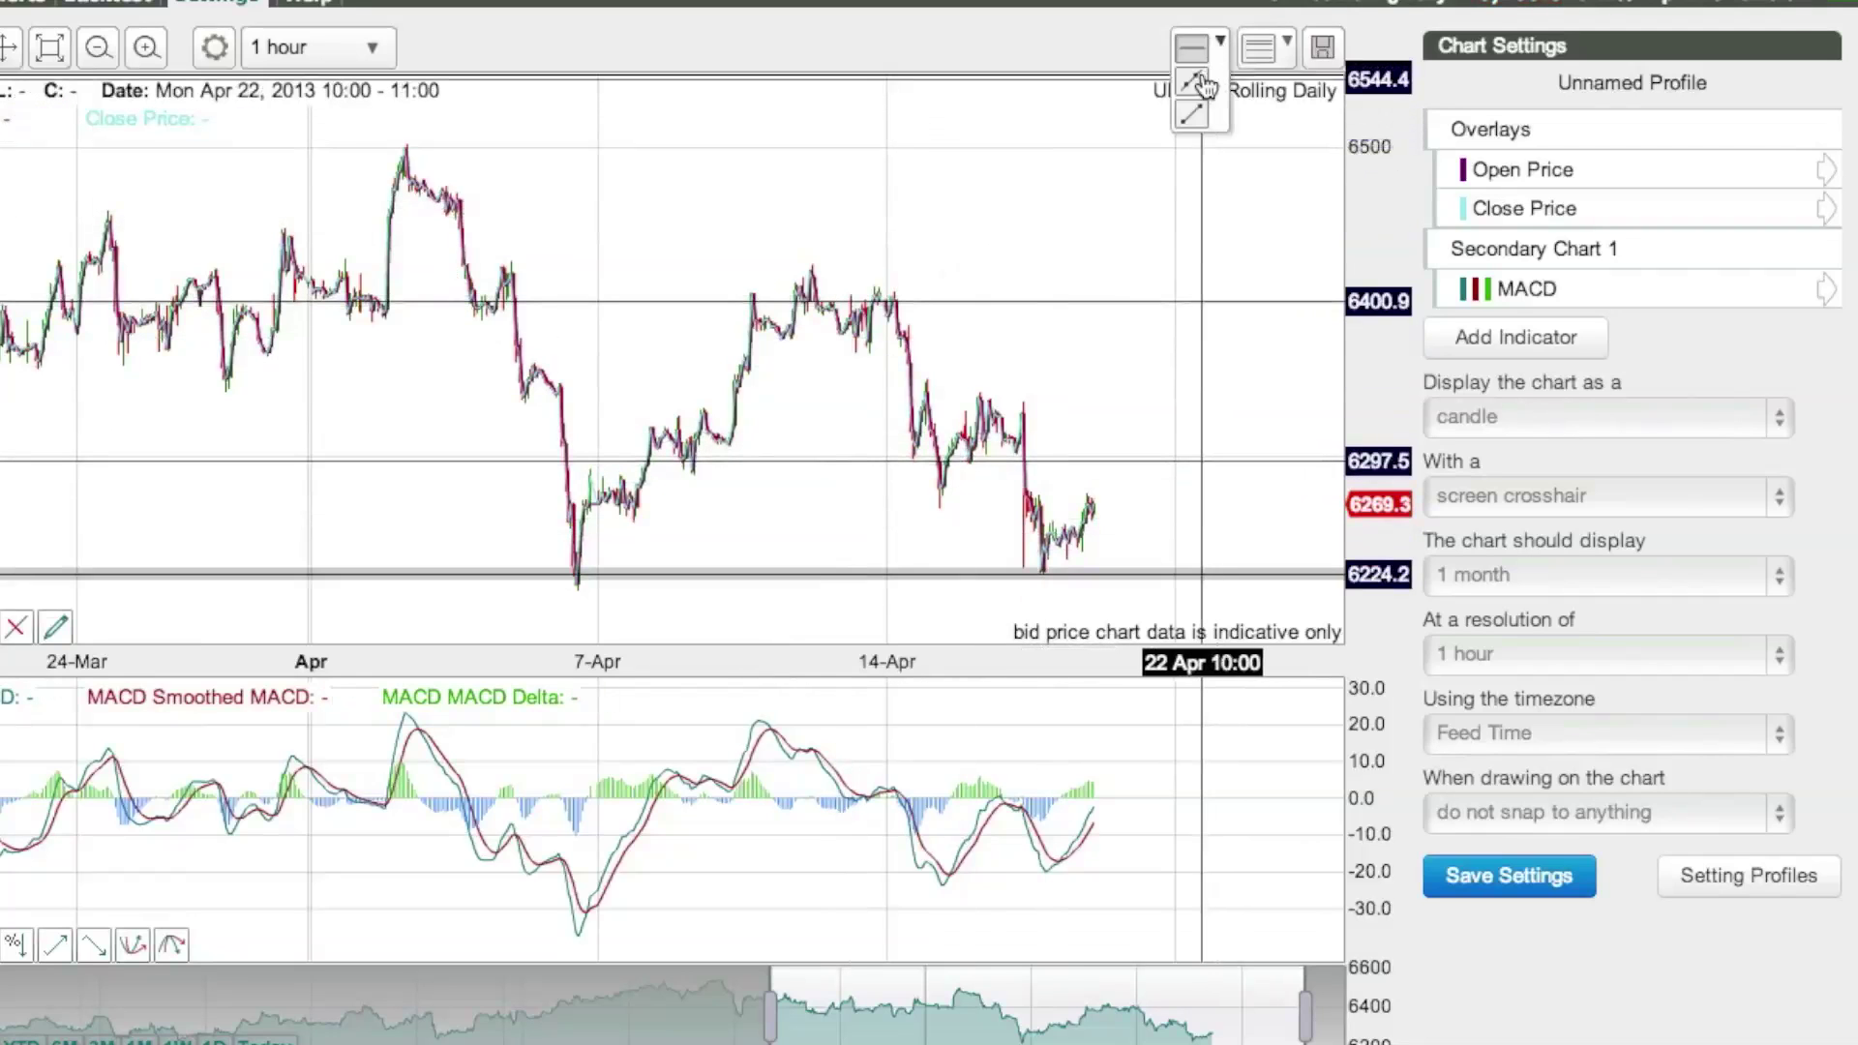
- Draw a trend line from the early-April peak down through a later lower high
click(428, 154)
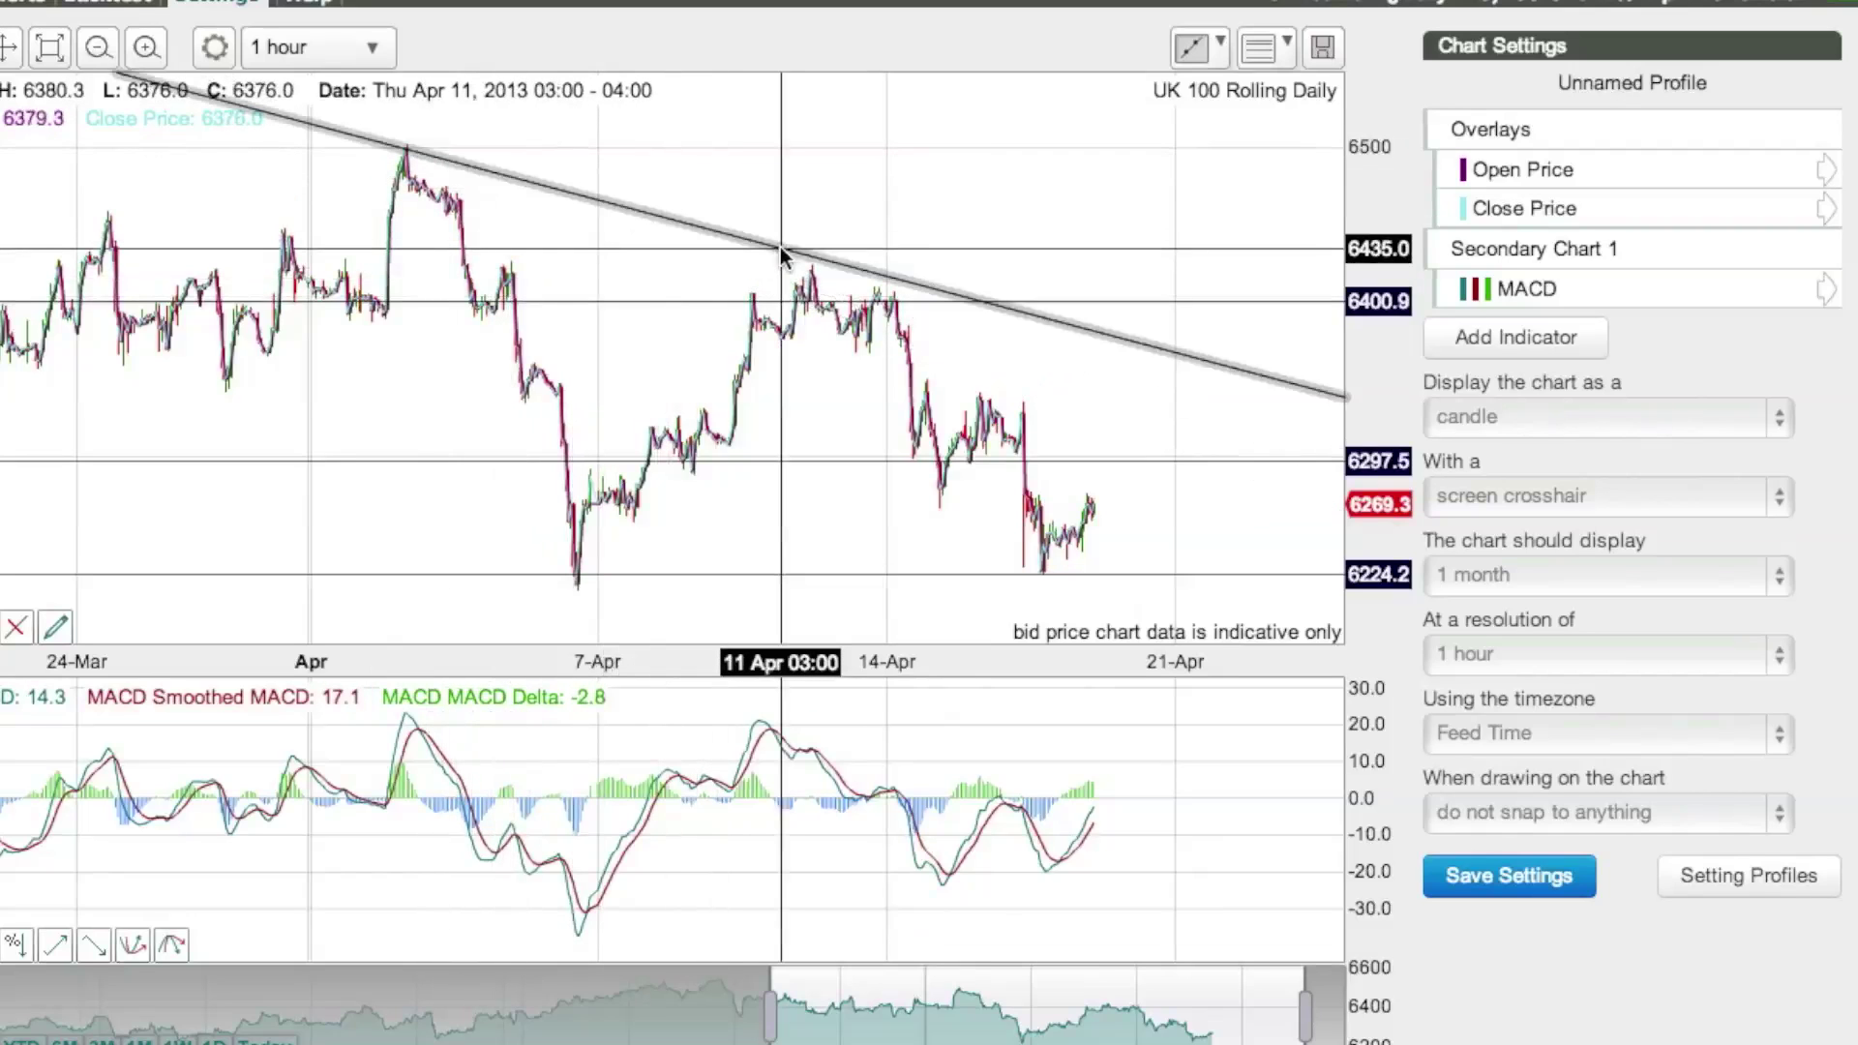
click(780, 247)
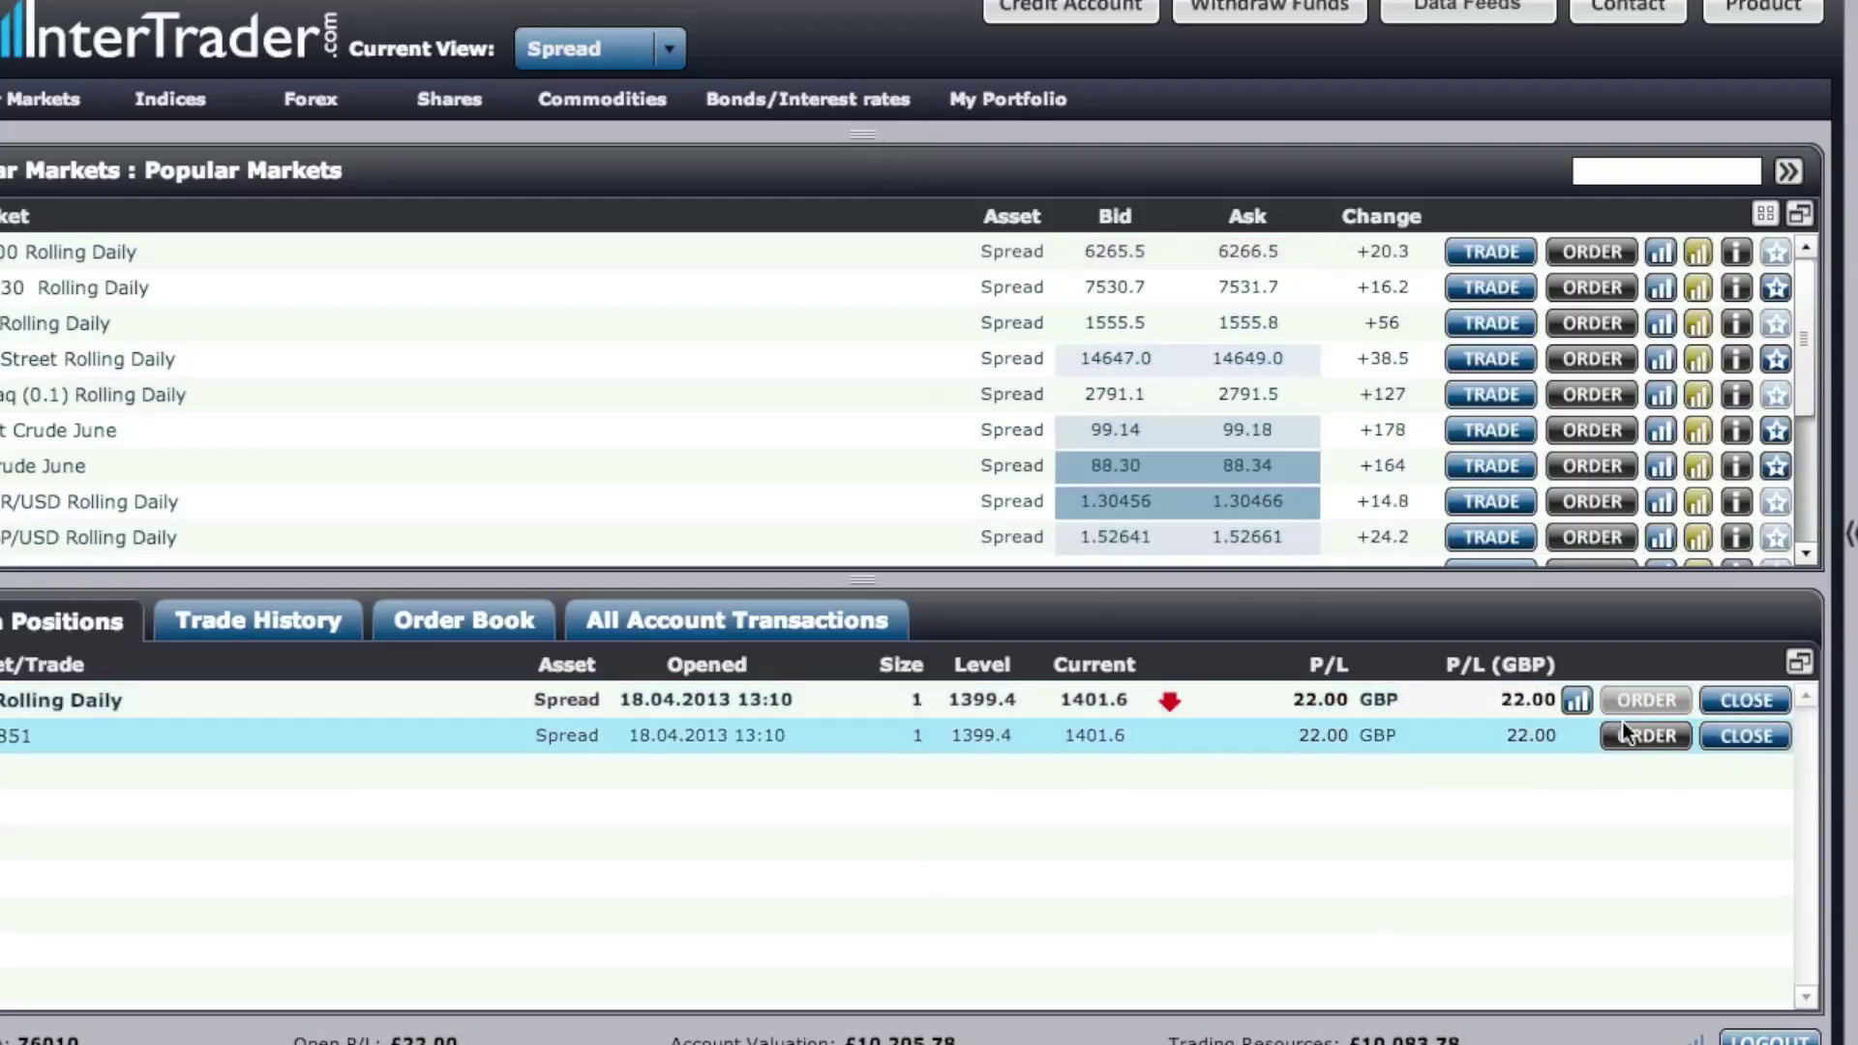
- Sell to close the 1-lot Gold position, leaving no open positions
click(1756, 740)
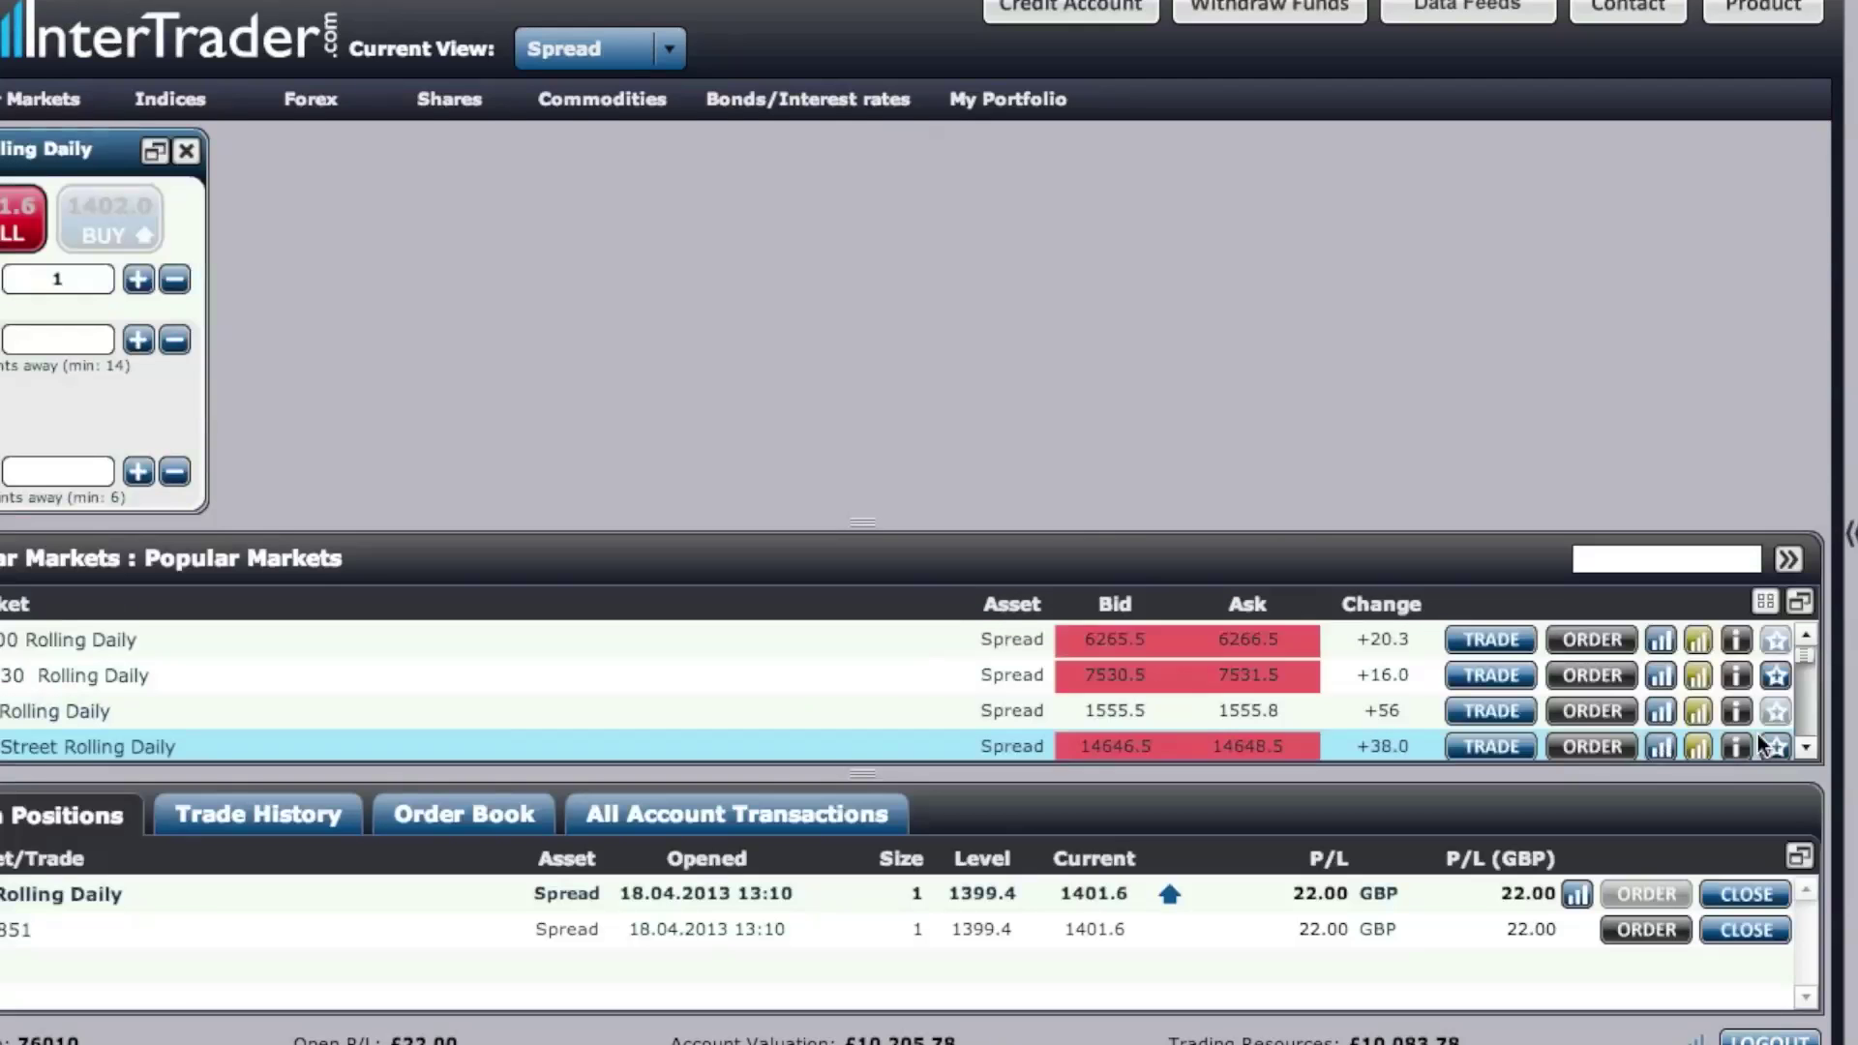
click(32, 222)
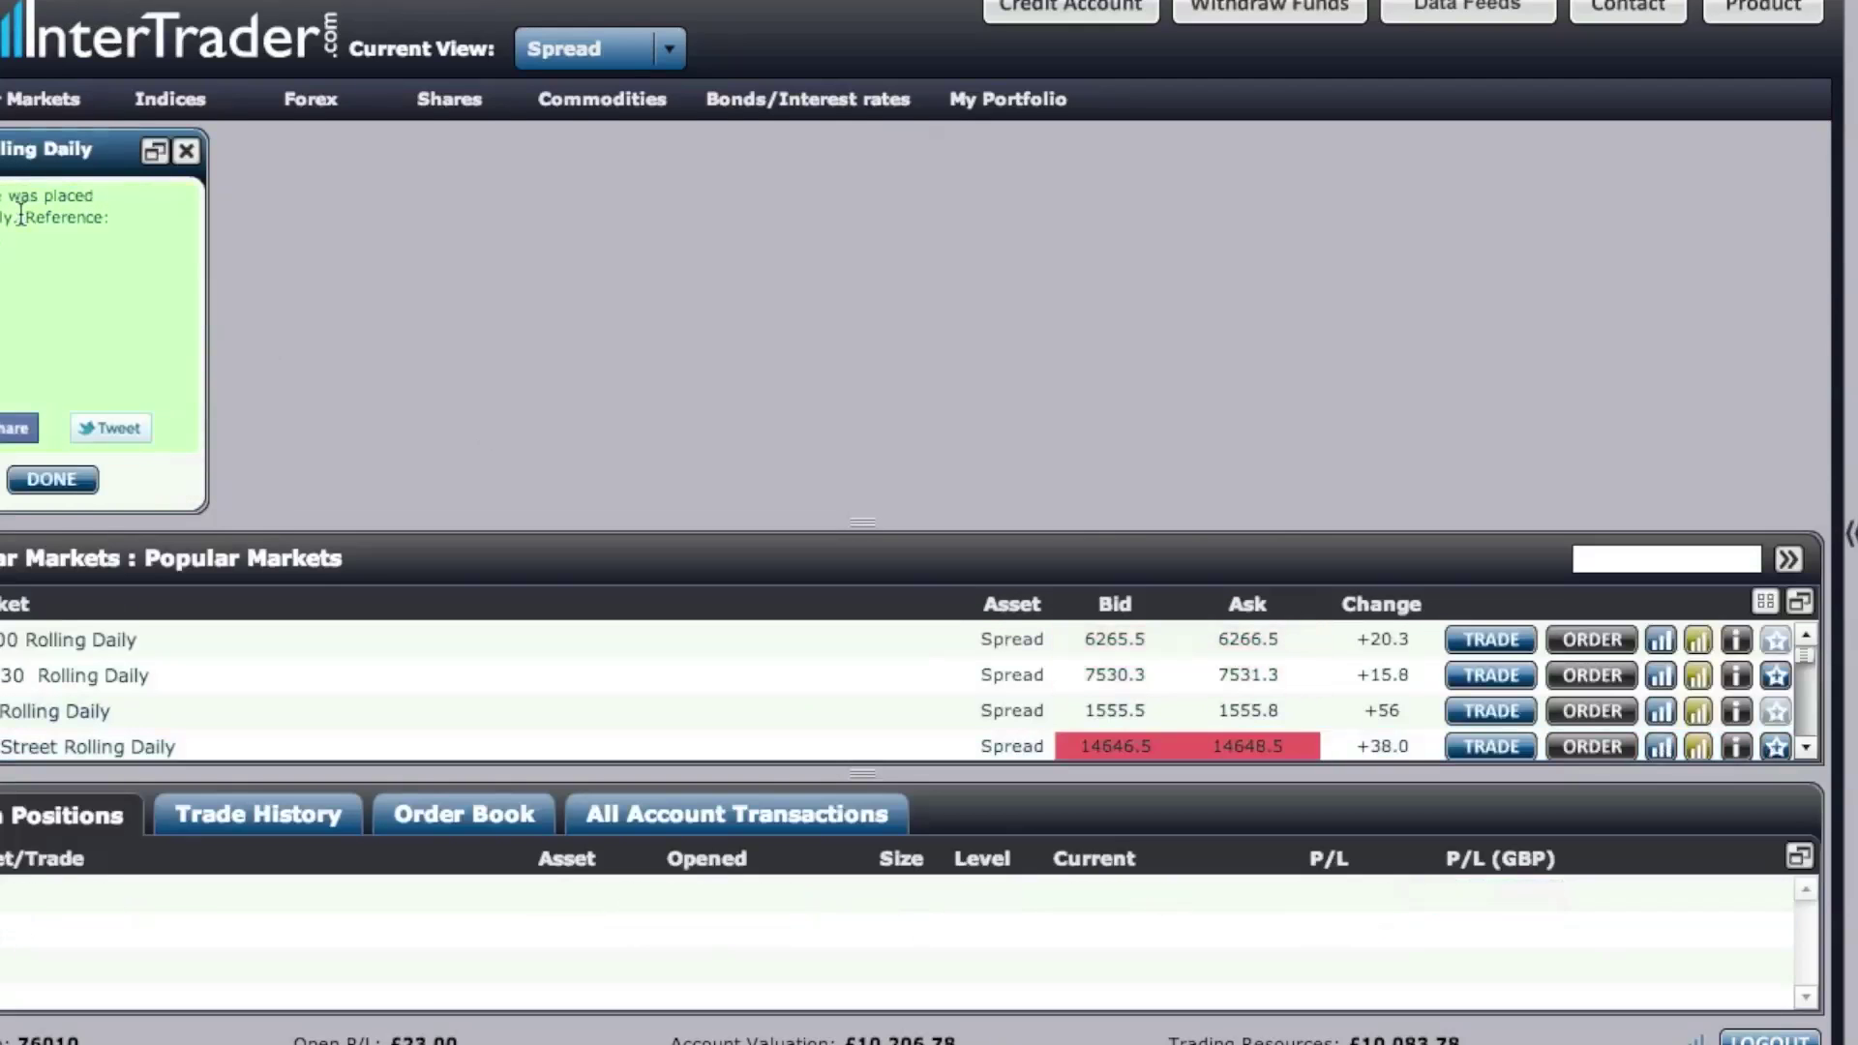
click(76, 487)
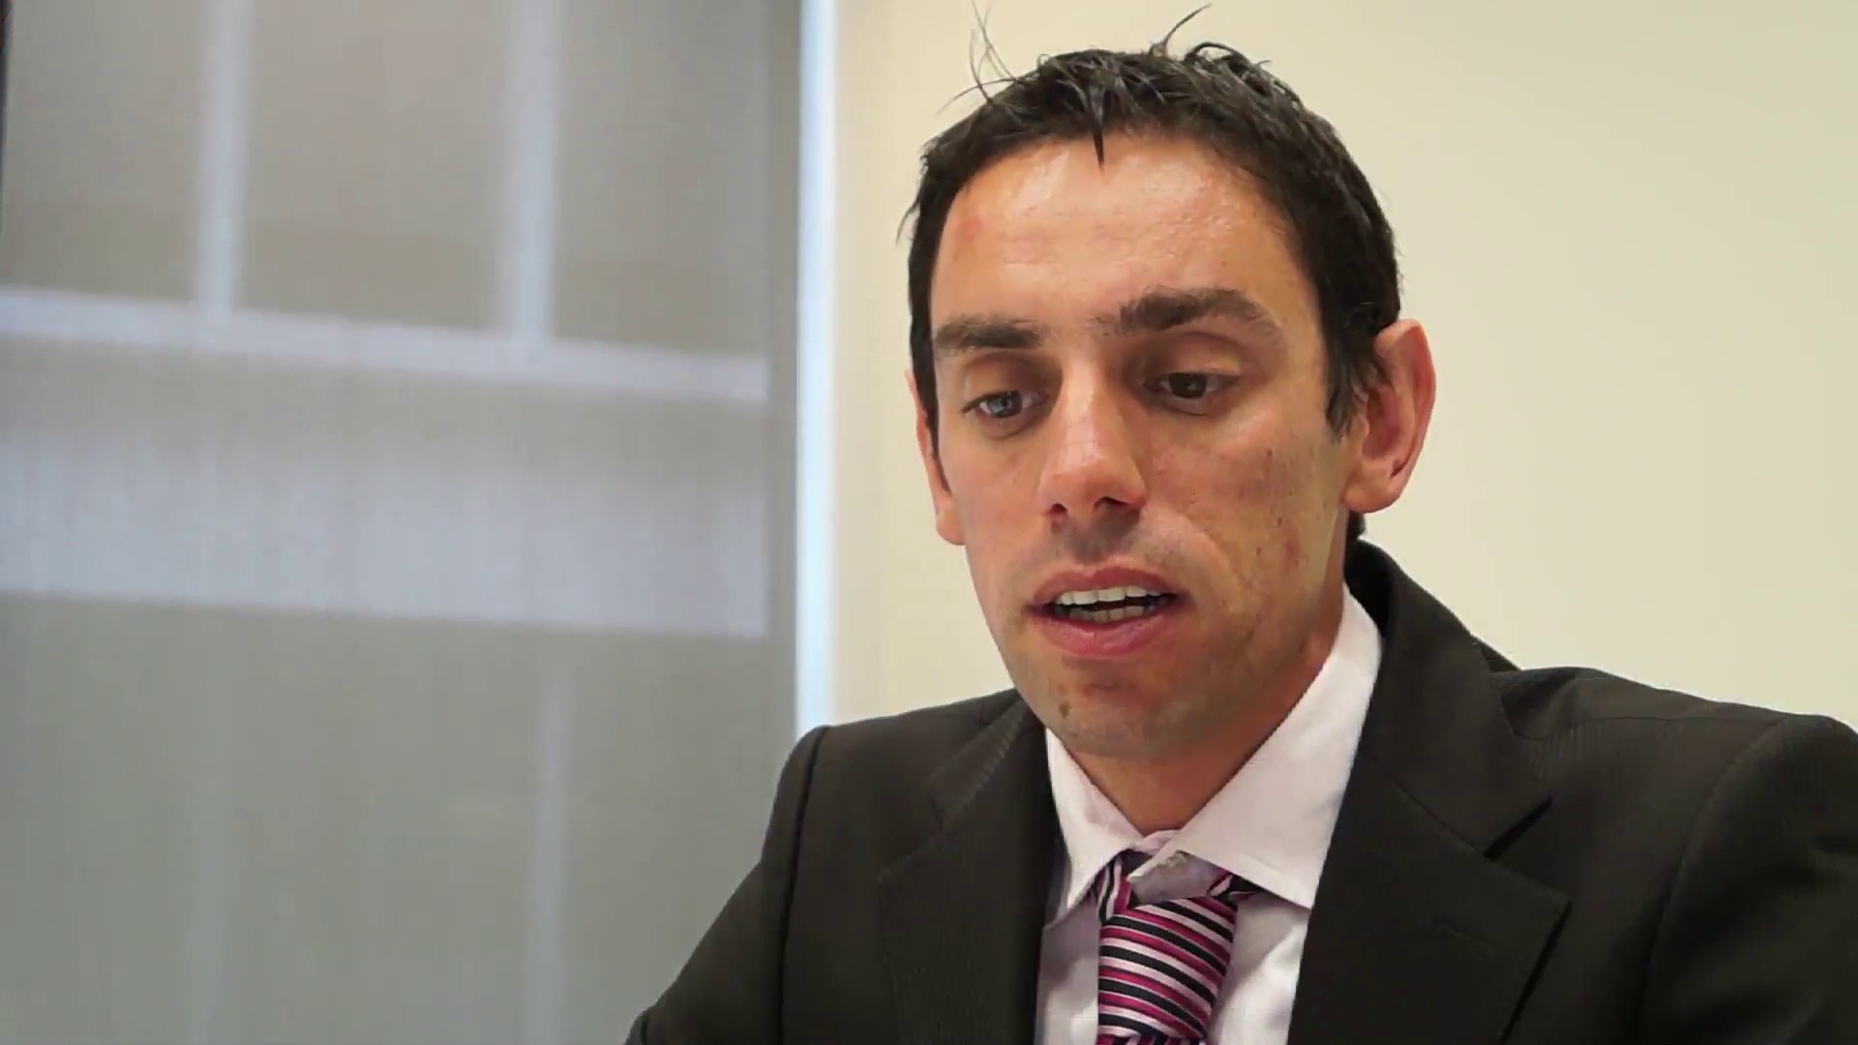